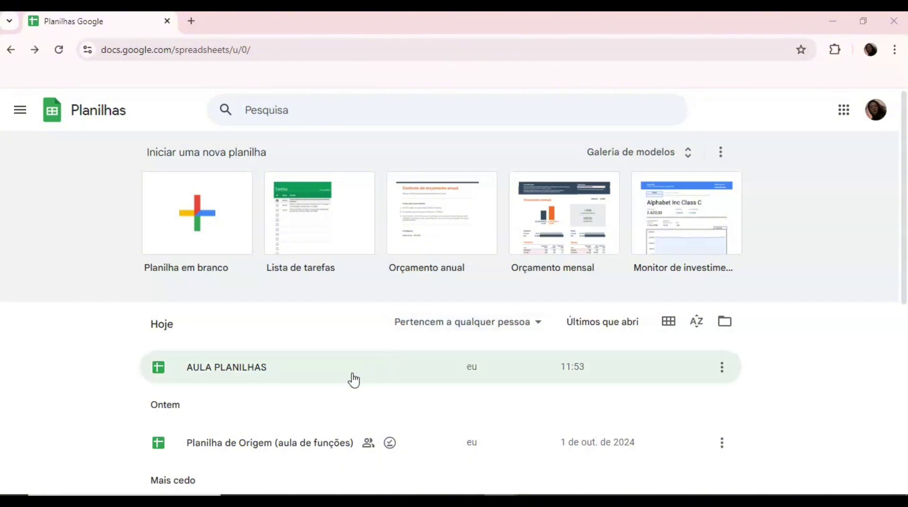
Open the AULA PLANILHAS spreadsheet from the Google Sheets home list
{"action": "left_click", "coordinate": [350, 379]}
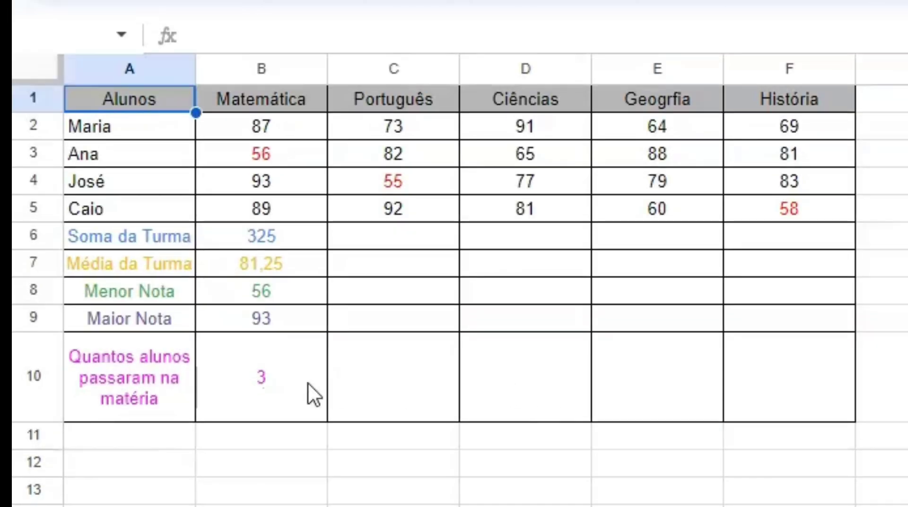
Total the Português grades in C6 with =SOMA(C2:C5), giving 302
{"action": "left_click", "coordinate": [387, 236]}
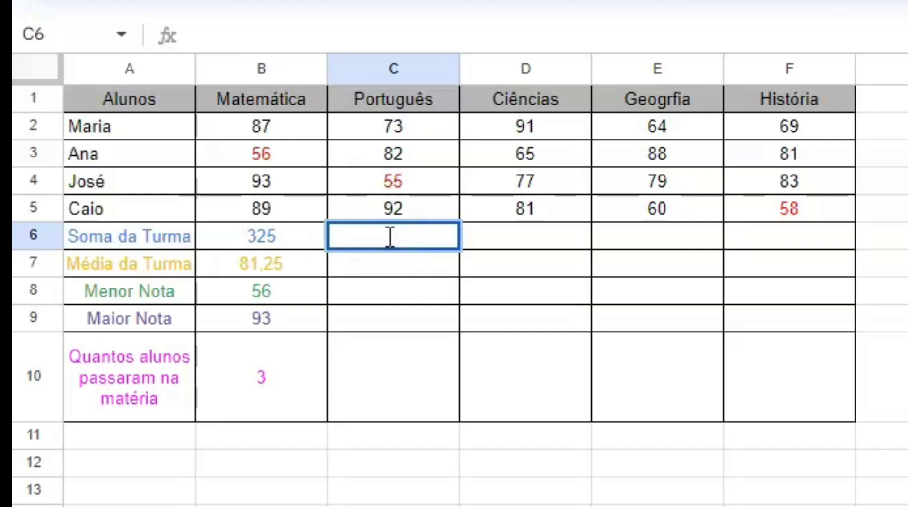
{"action": "type", "text": "="}
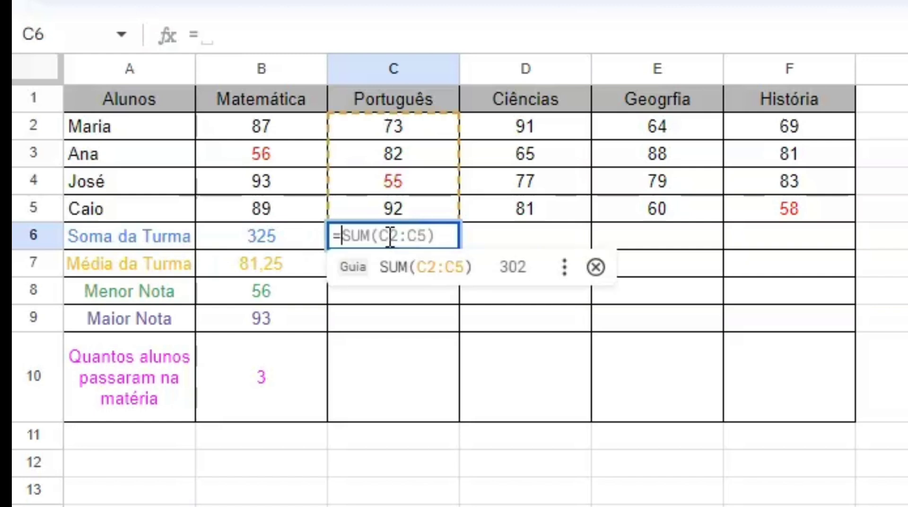
{"action": "type", "text": "S"}
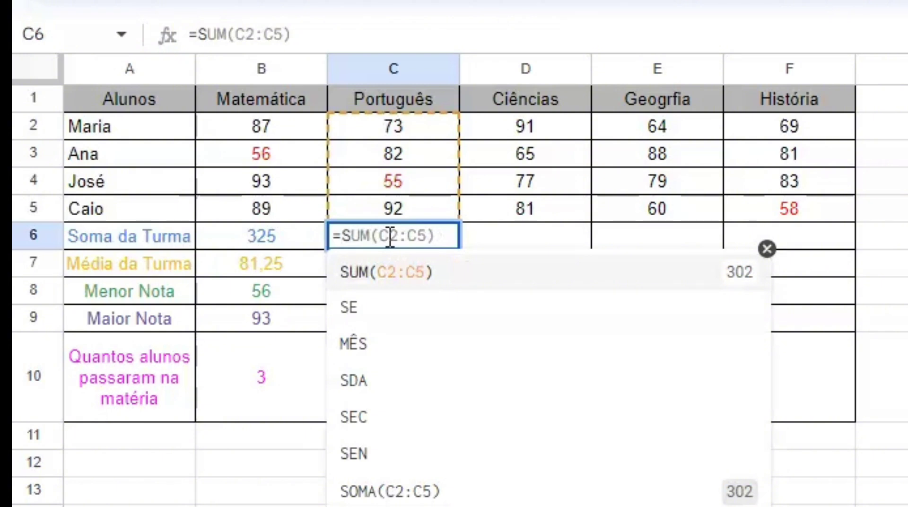
{"action": "type", "text": "OM"}
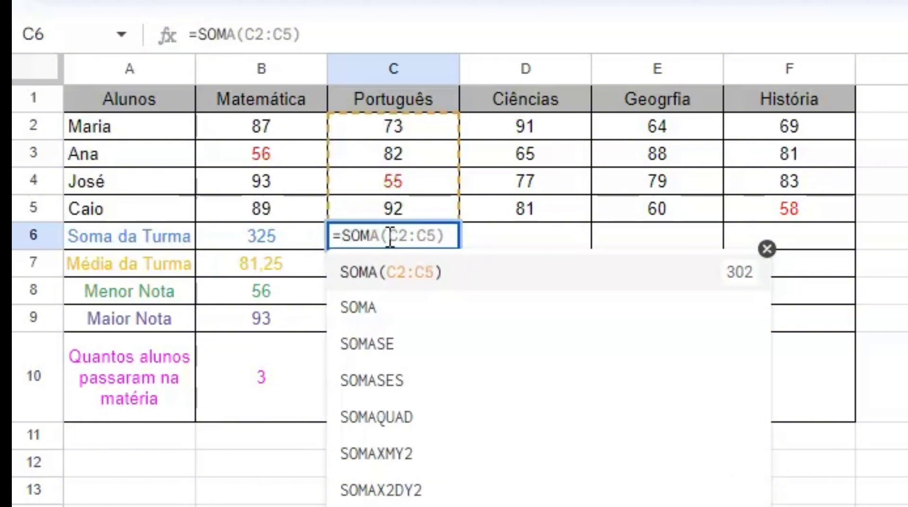
{"action": "type", "text": "A("}
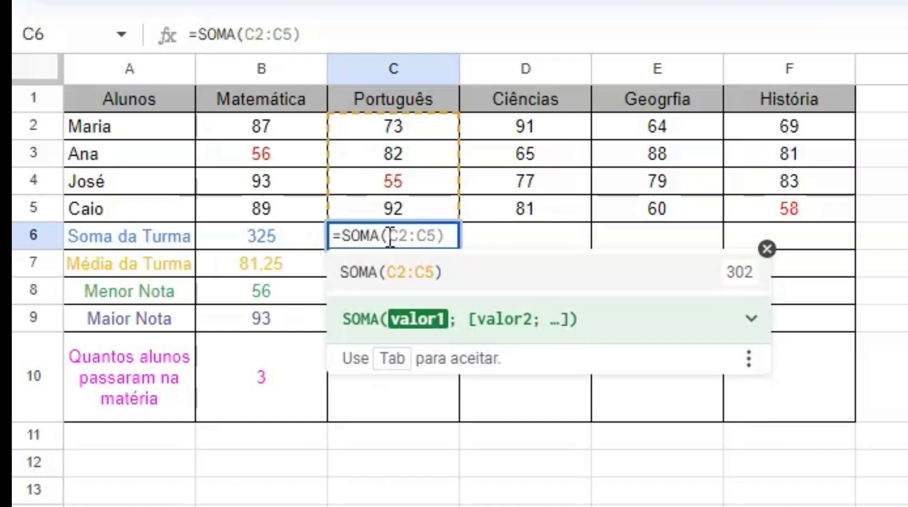
{"action": "type", "text": "C"}
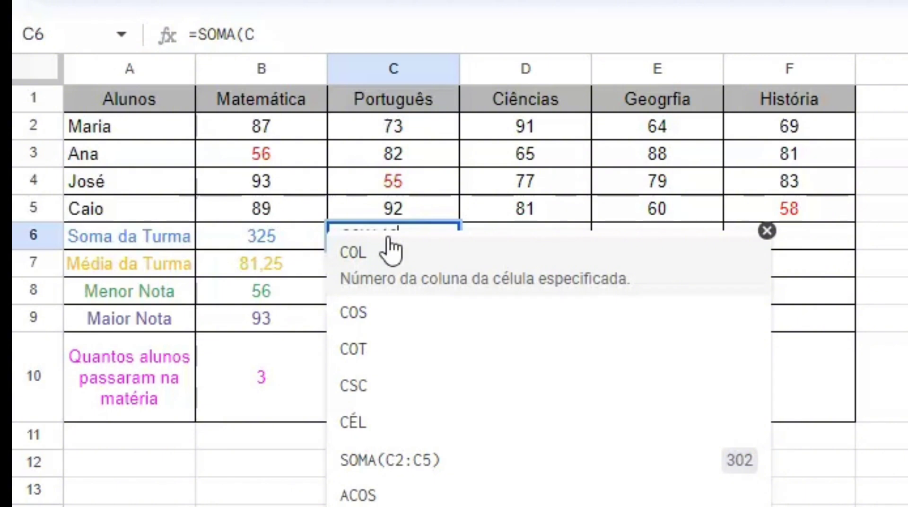
{"action": "type", "text": "2:C5)"}
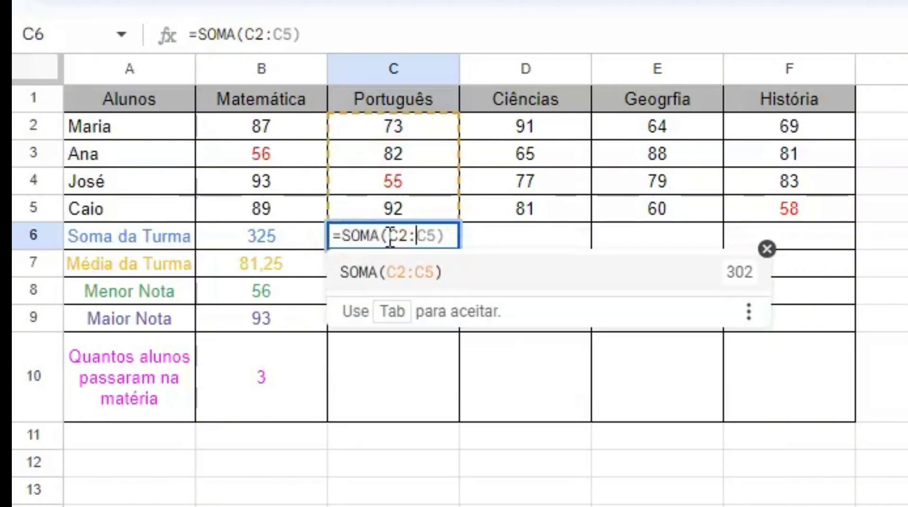
{"action": "key", "text": "Right"}
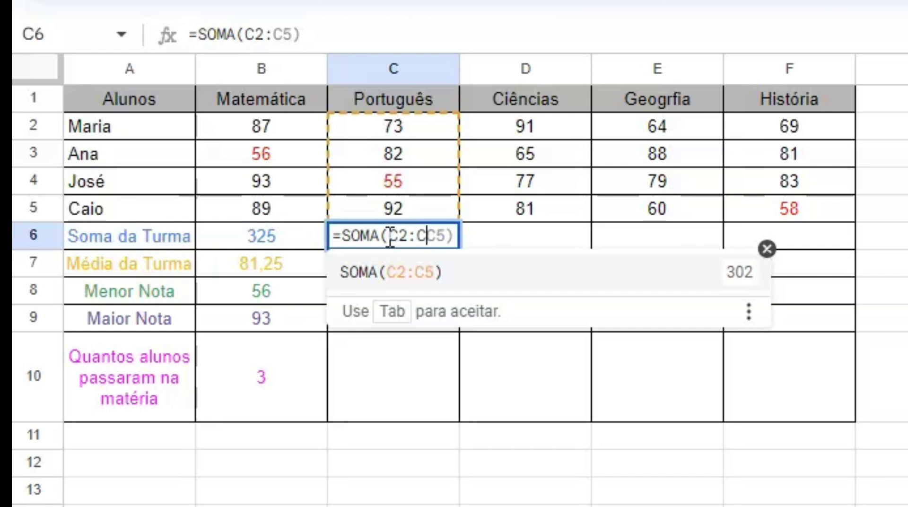
{"action": "key", "text": "Right"}
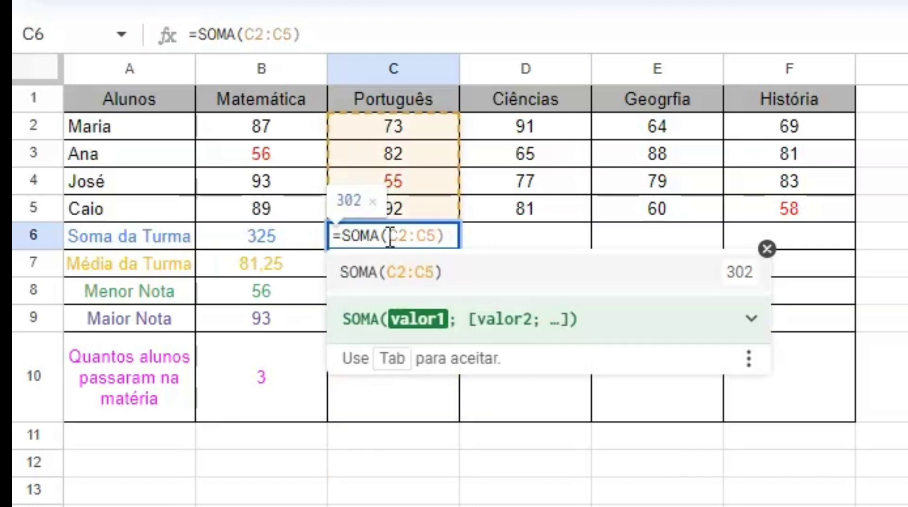
{"action": "left_click", "coordinate": [490, 245]}
Enter the Português class average =MÉDIA(C2:C5) in C7
{"action": "left_click", "coordinate": [398, 271]}
{"action": "type", "text": "="}
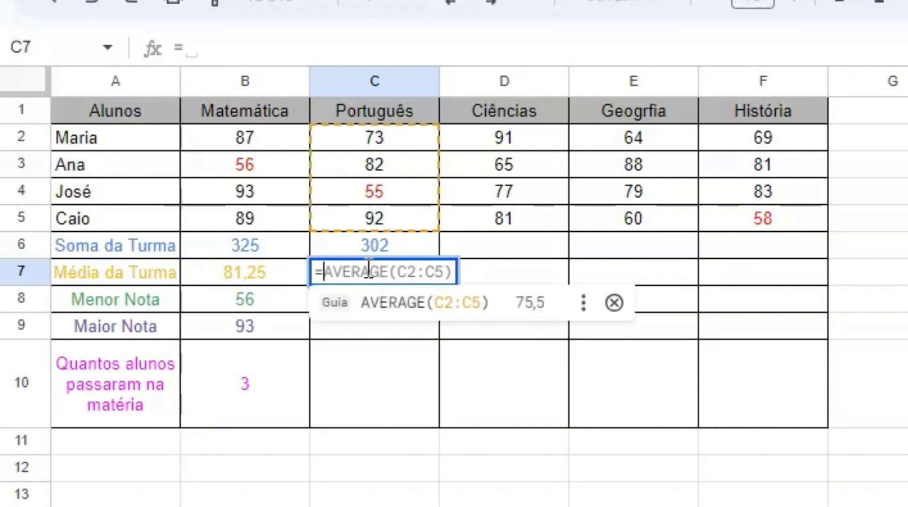
{"action": "type", "text": "M"}
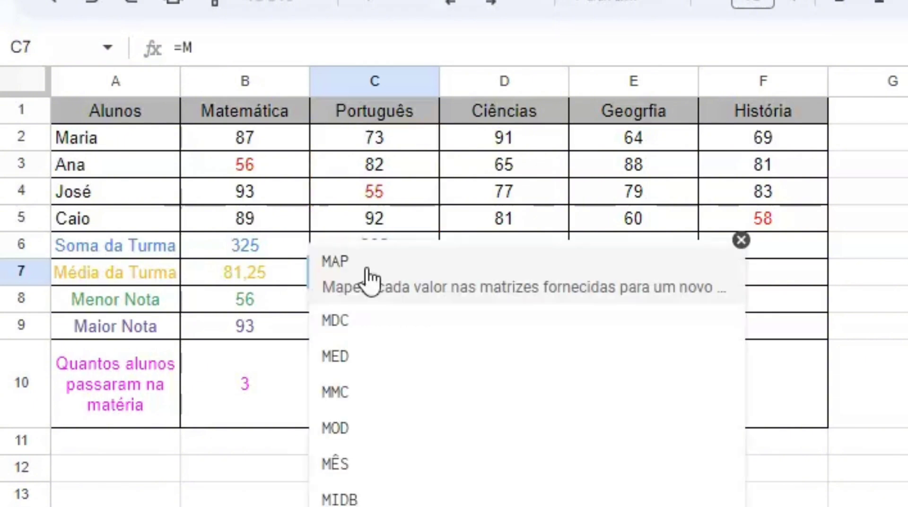
{"action": "type", "text": "É"}
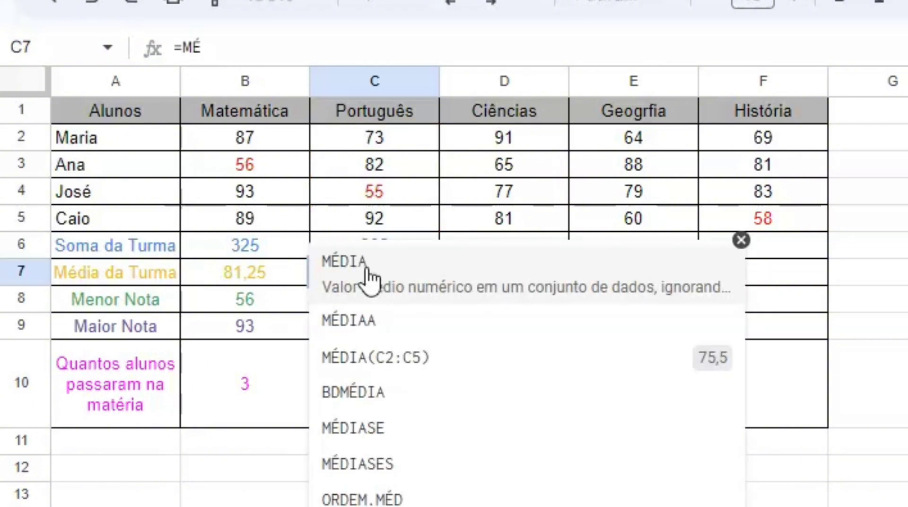
{"action": "type", "text": "DIA"}
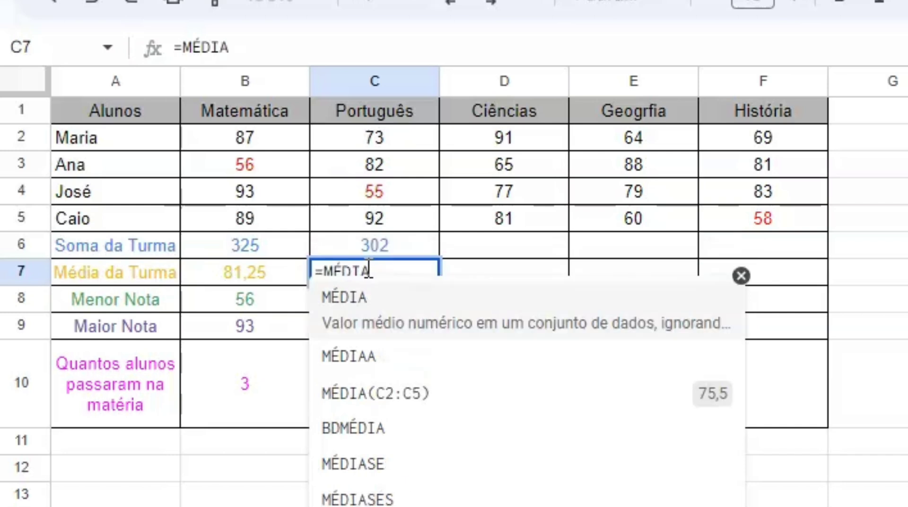
{"action": "type", "text": "(C"}
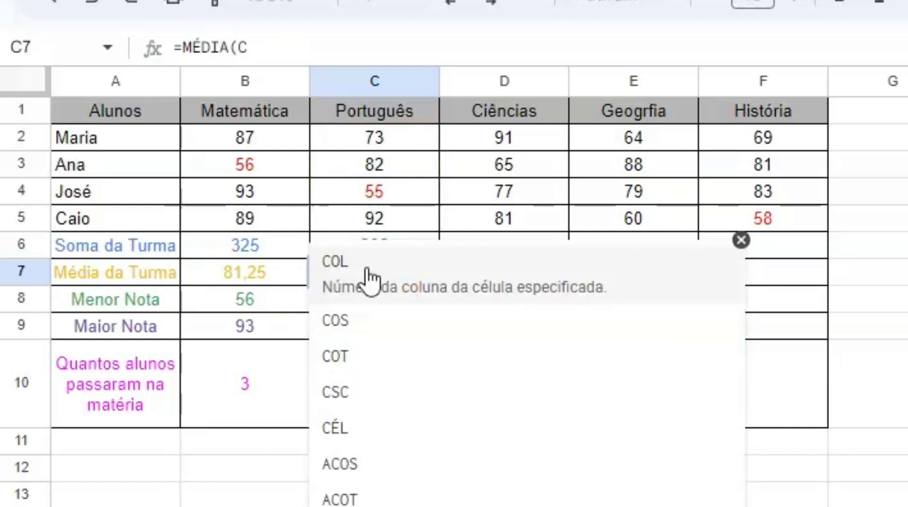
{"action": "type", "text": "2:"}
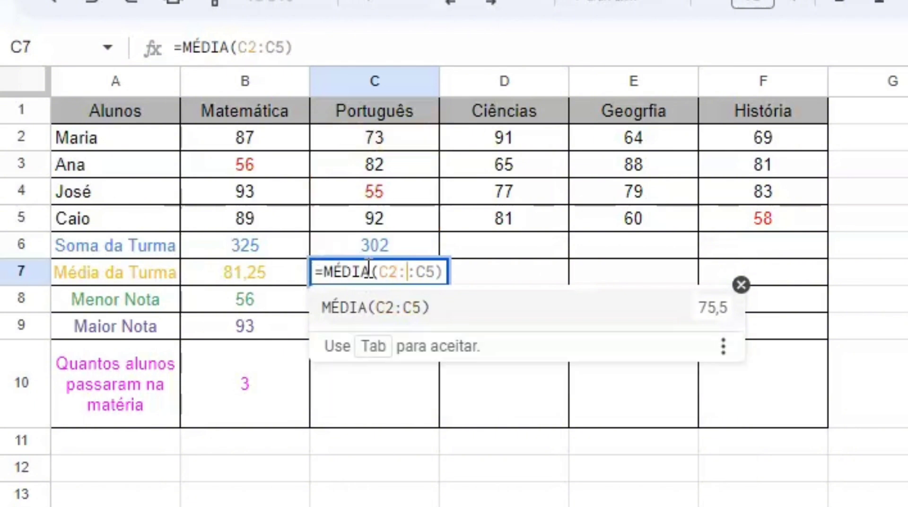
{"action": "type", "text": "C5"}
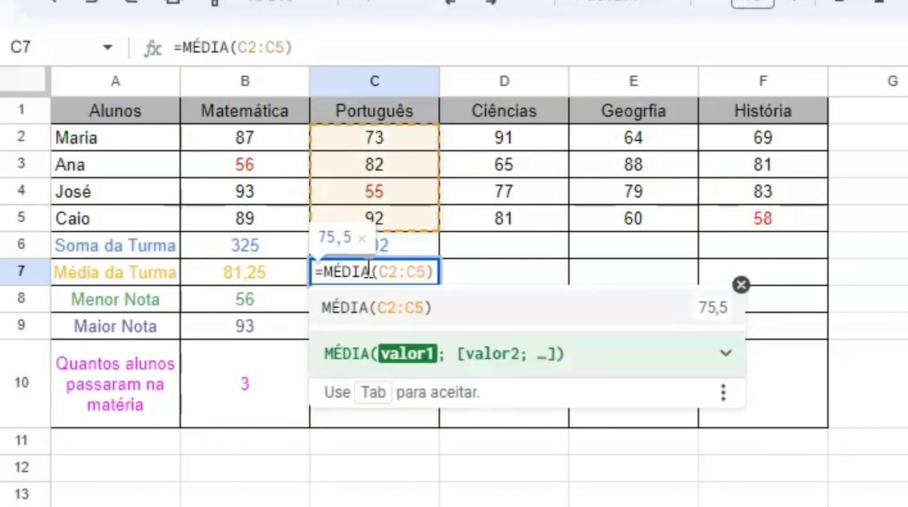
Commit the C7 average and put =MIN(C2:C5) in C8, showing 55
{"action": "key", "text": "Return"}
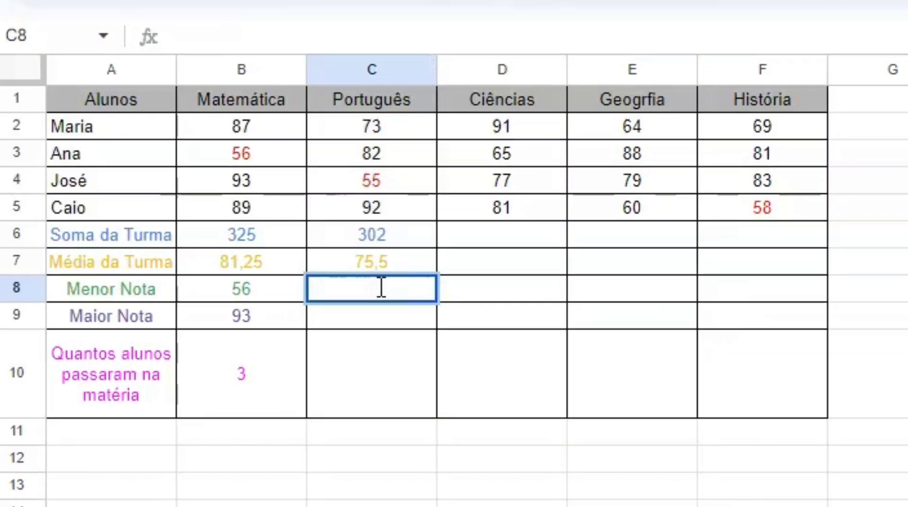
{"action": "type", "text": "="}
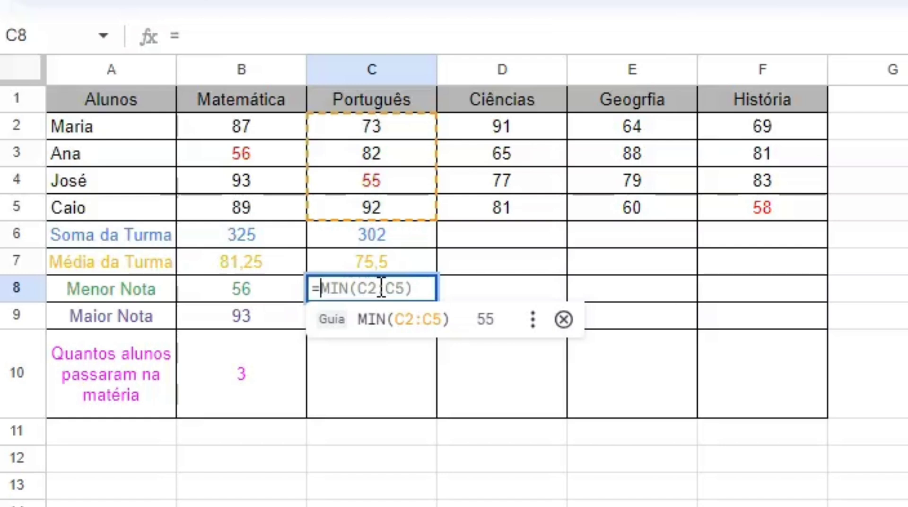
{"action": "type", "text": "MIN"}
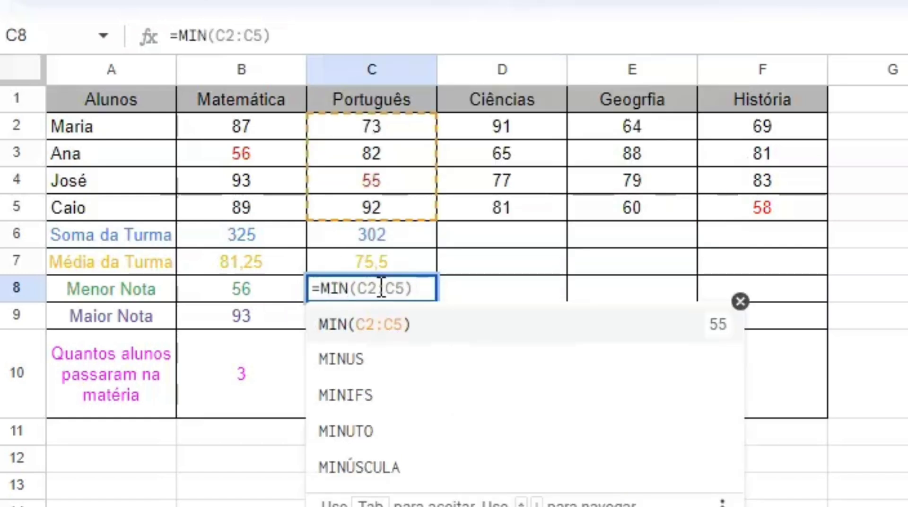
{"action": "type", "text": "("}
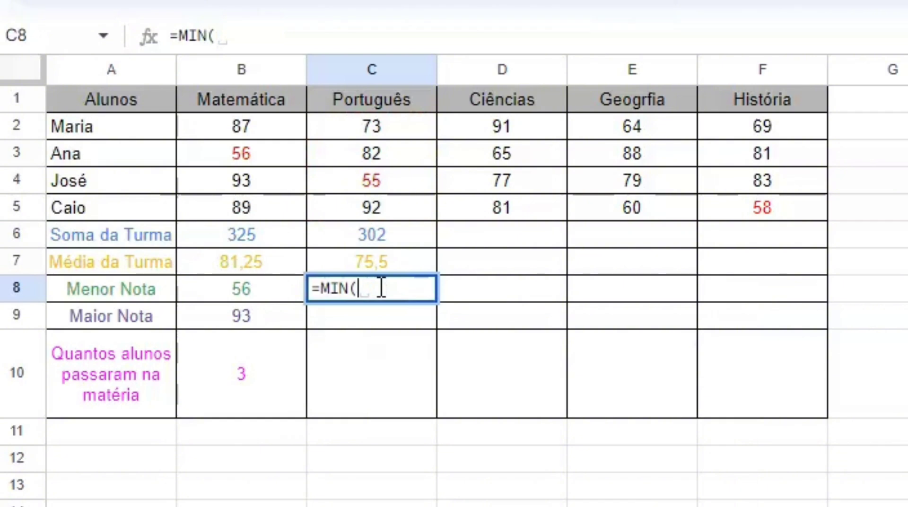
{"action": "type", "text": "C2"}
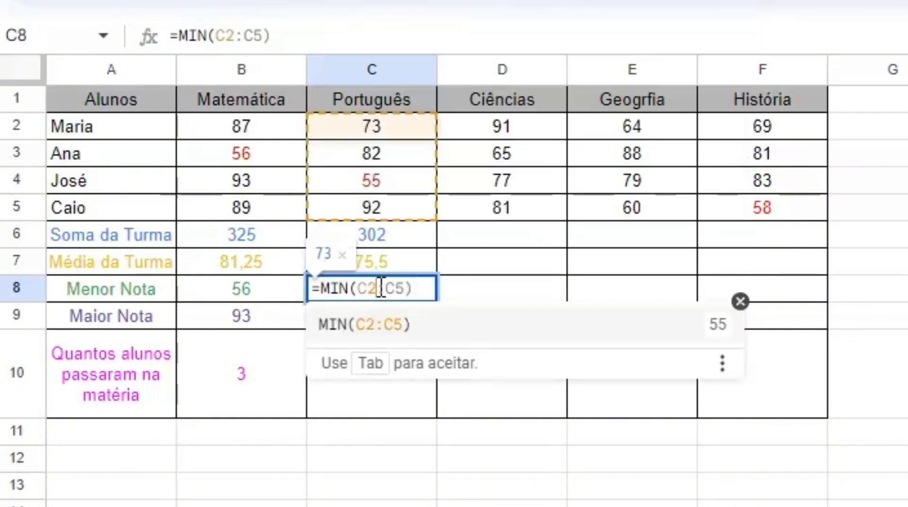
{"action": "type", "text": ":C5)"}
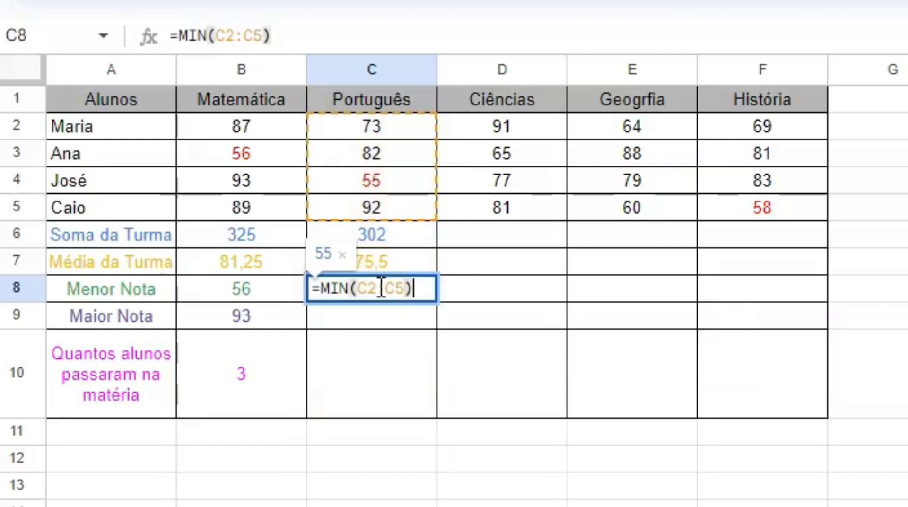
{"action": "left_click", "coordinate": [377, 317]}
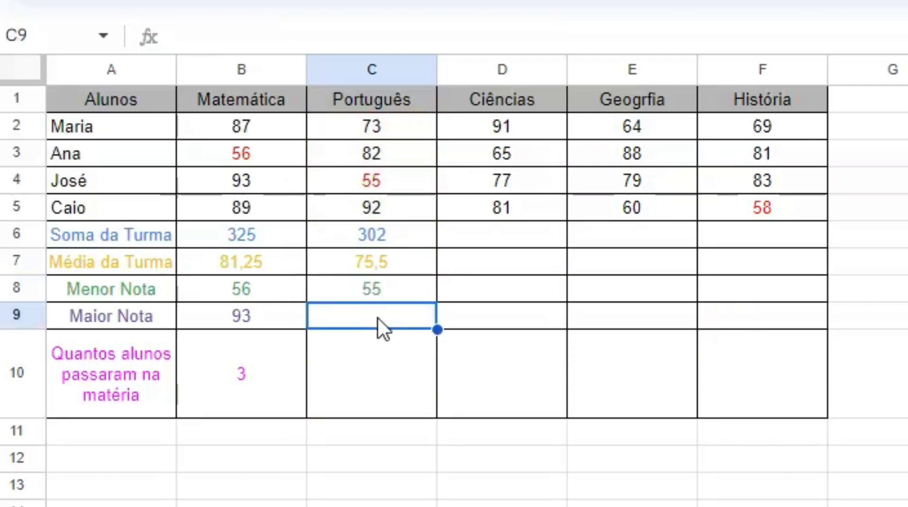
Fill C9 with the maximum of C2:C5, showing 92
{"action": "type", "text": "M"}
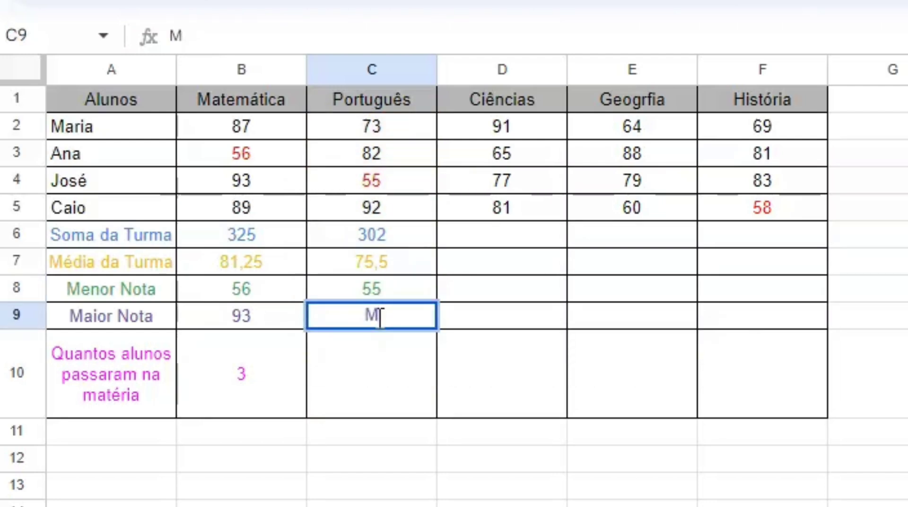
{"action": "key", "text": "BackSpace"}
{"action": "type", "text": "=MAX"}
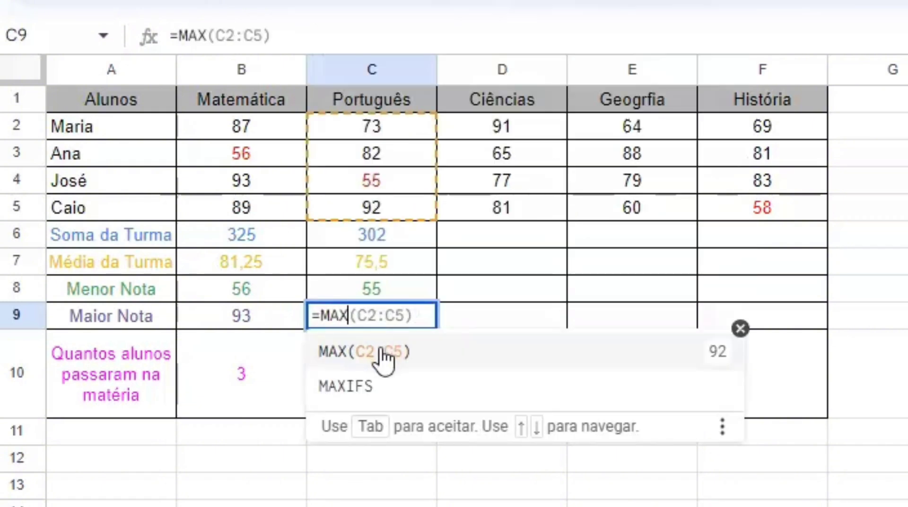
{"action": "left_click", "coordinate": [383, 351]}
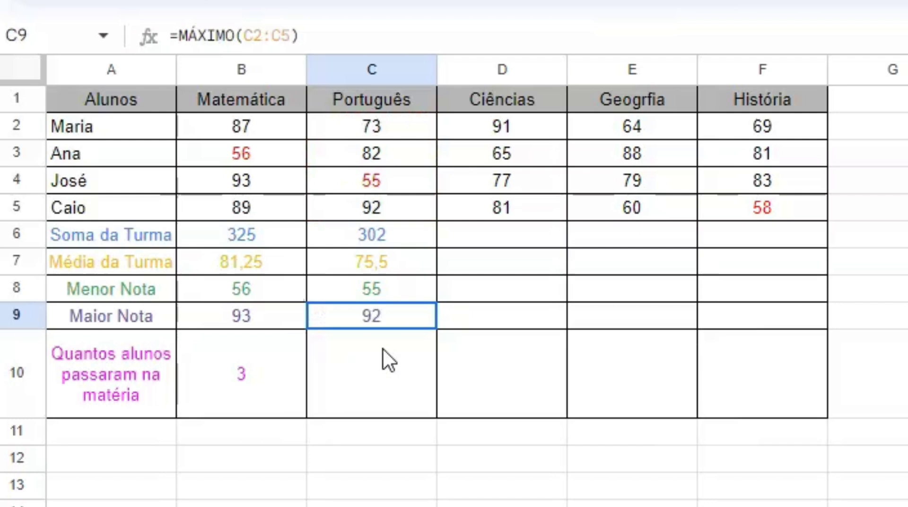
Write =CONT.SE(C2:C5; ">=60") in C10 to count Português grades of at least 60
{"action": "left_click", "coordinate": [382, 380]}
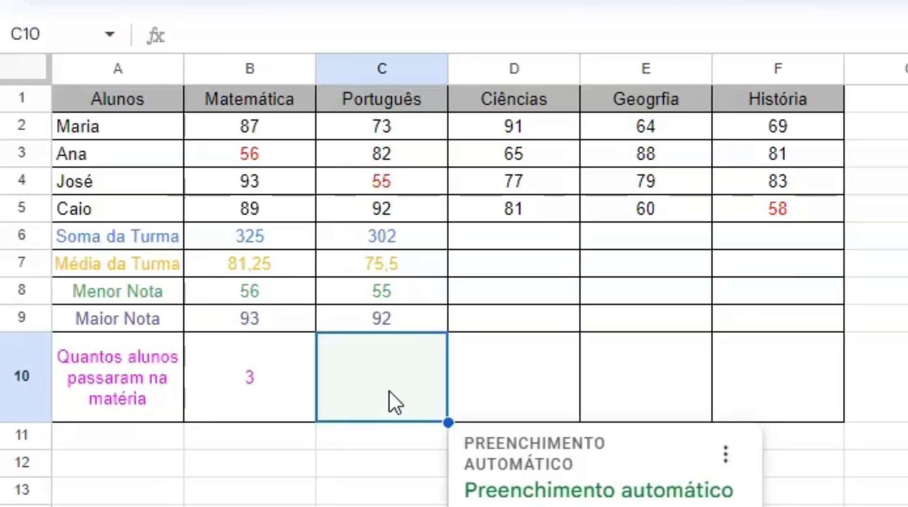
{"action": "type", "text": "="}
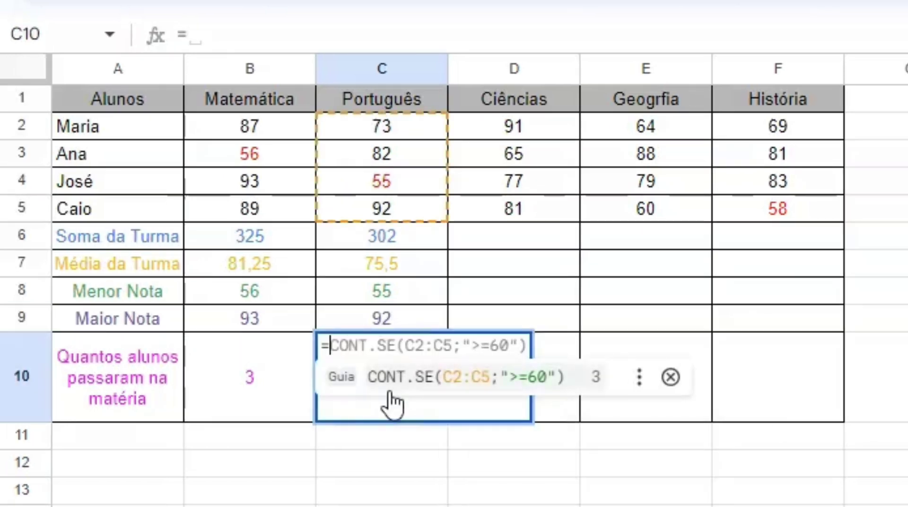
{"action": "type", "text": "CONT"}
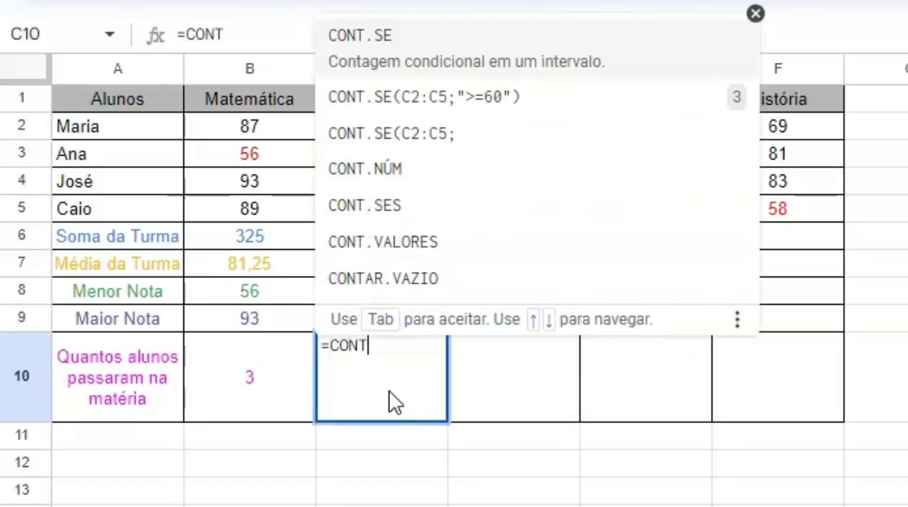
{"action": "type", "text": ".SE"}
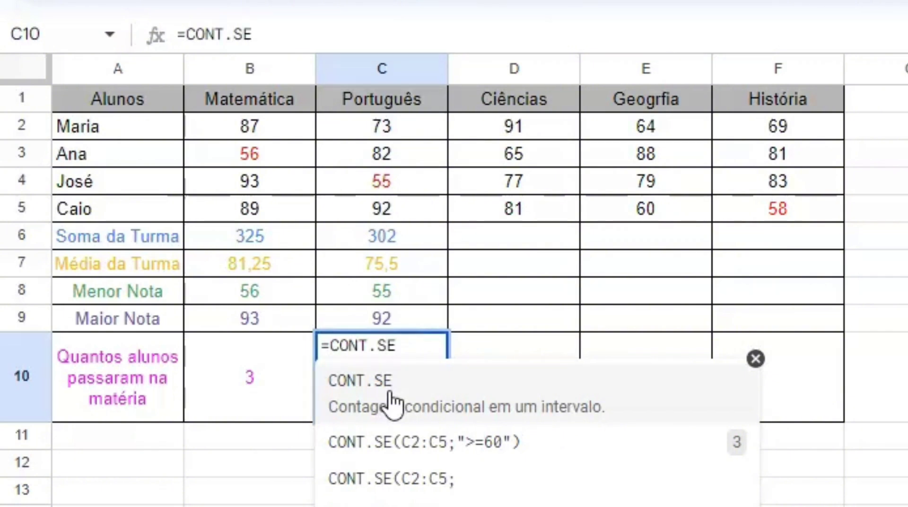
{"action": "type", "text": "(C"}
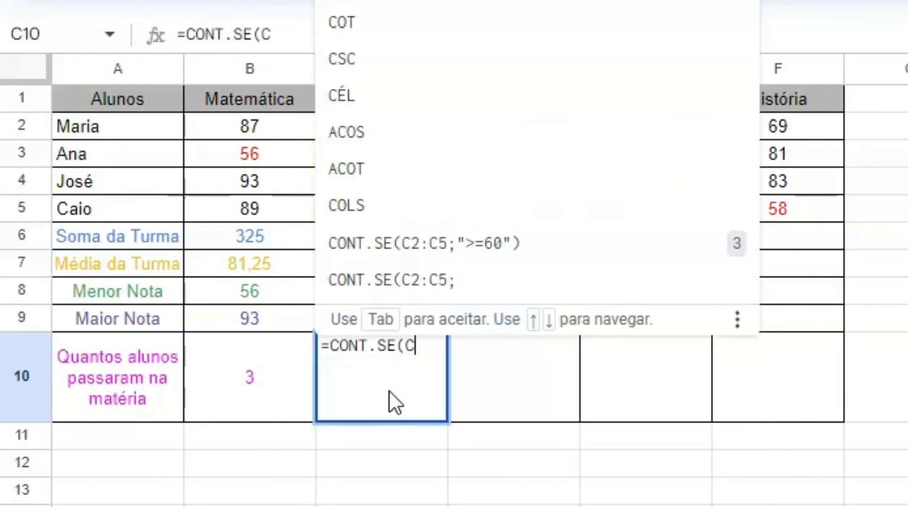
{"action": "key", "text": "Tab"}
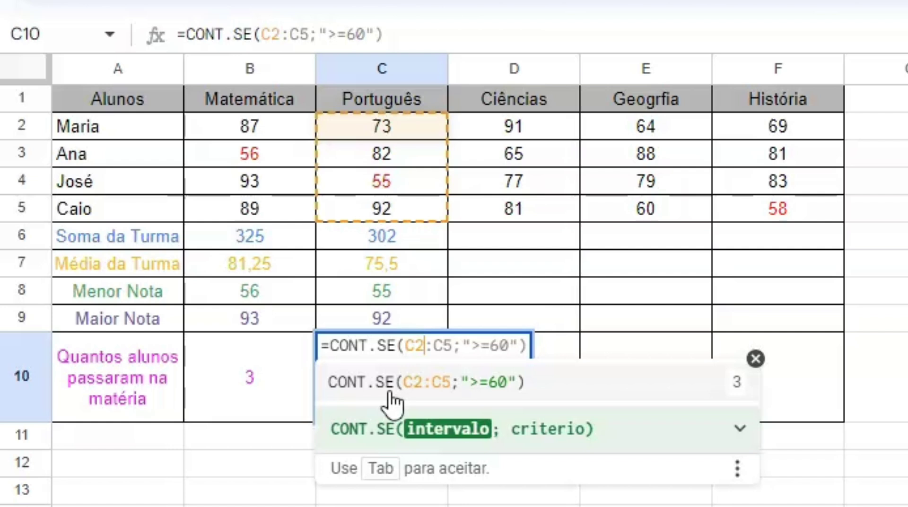
{"action": "key", "text": "Right"}
{"action": "key", "text": "Right"}
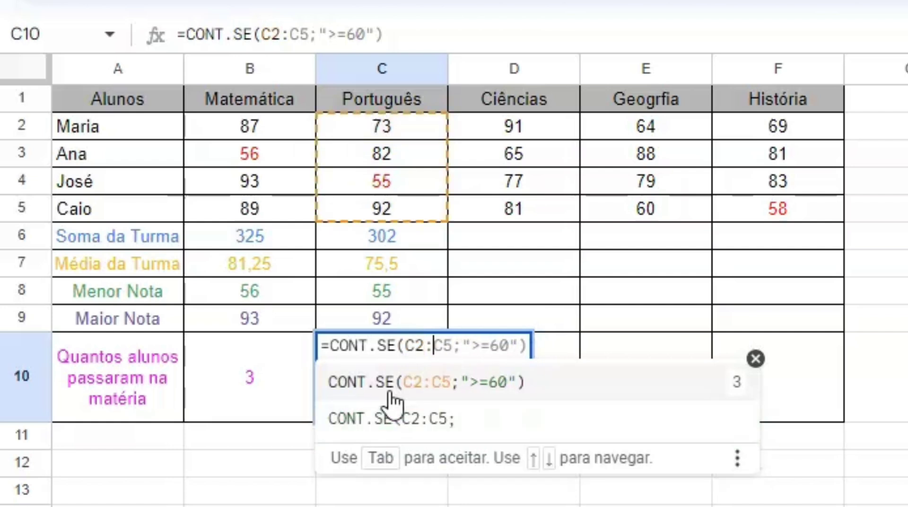
{"action": "key", "text": "Right"}
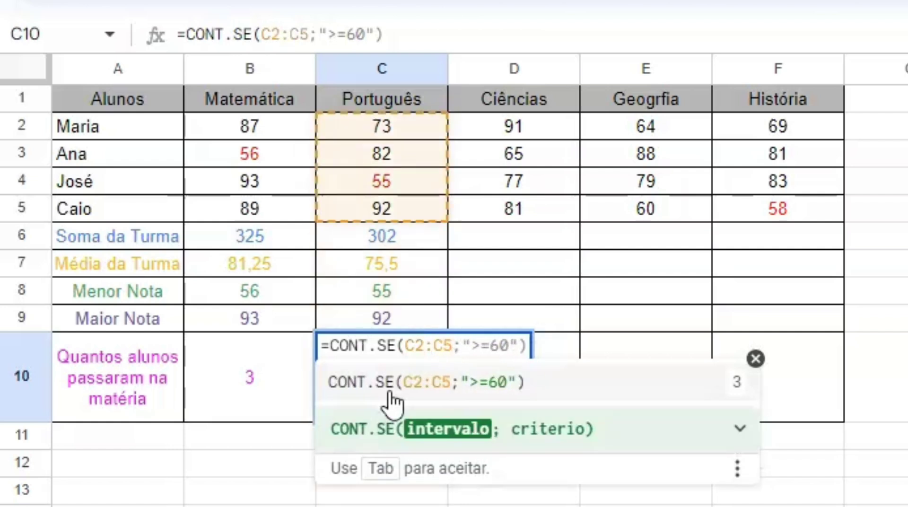
{"action": "key", "text": "Right"}
{"action": "key", "text": "Delete"}
{"action": "key", "text": "Delete"}
{"action": "key", "text": "Delete"}
{"action": "key", "text": "Delete"}
{"action": "key", "text": "Delete"}
{"action": "key", "text": "Delete"}
{"action": "key", "text": "Delete"}
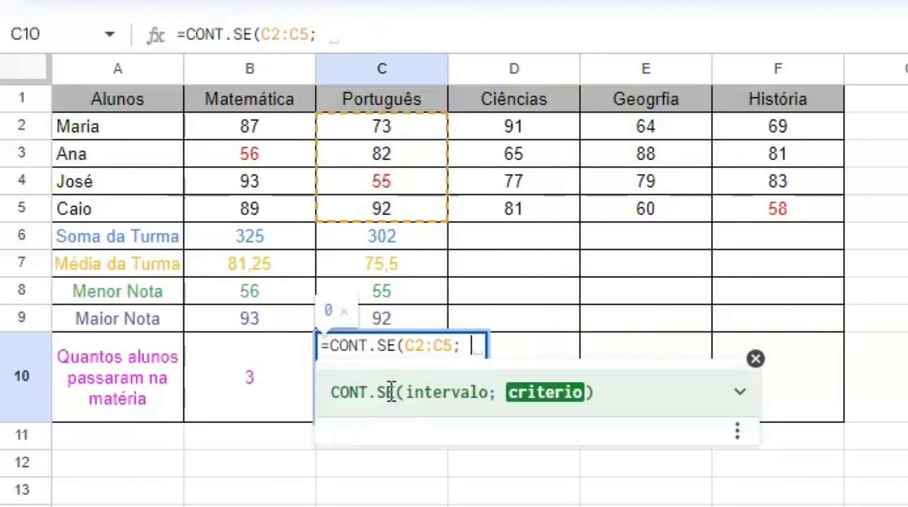
{"action": "type", "text": "\""}
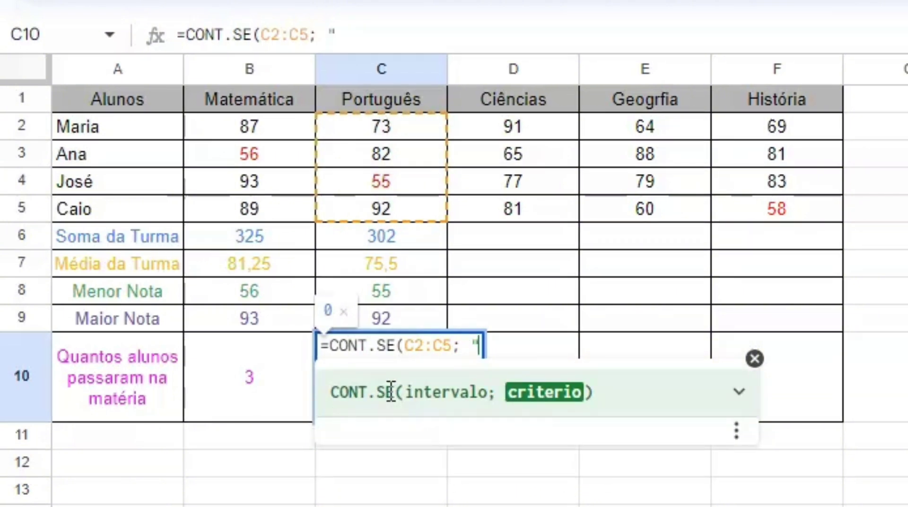
{"action": "type", "text": ">="}
{"action": "key", "text": "BackSpace"}
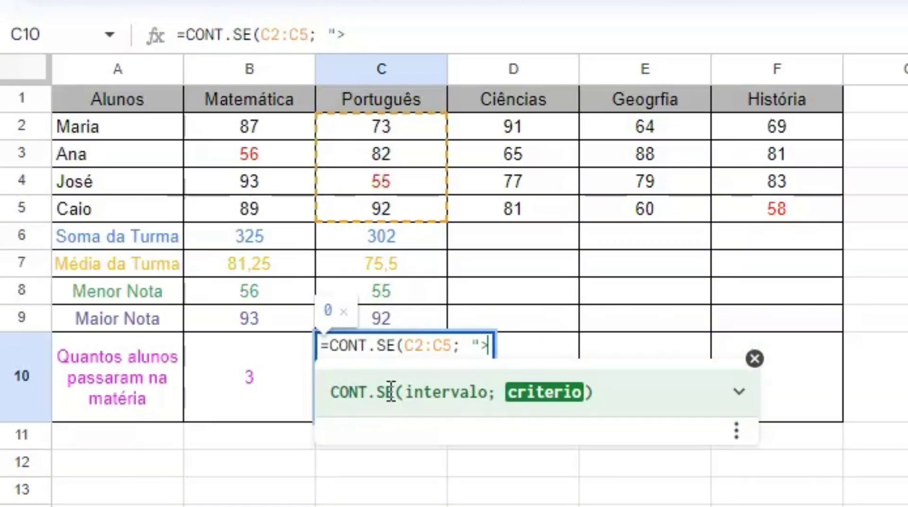
{"action": "type", "text": "=60\")"}
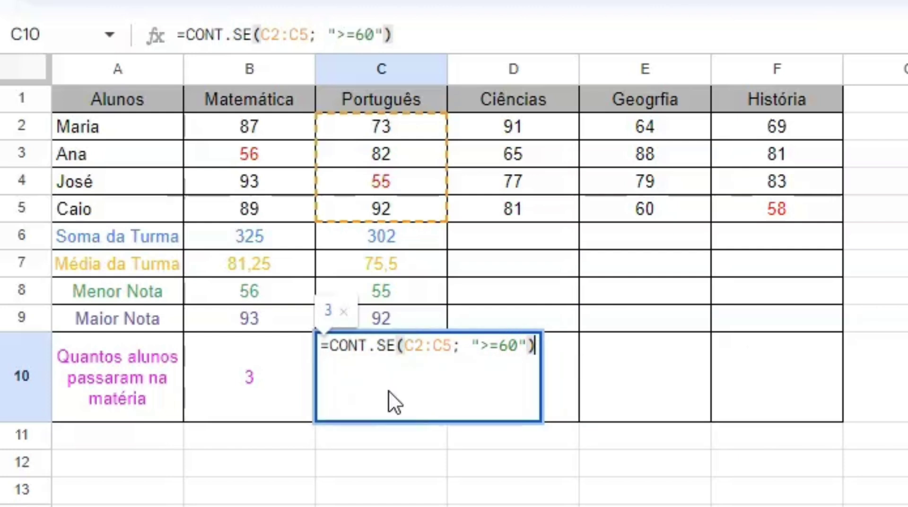
Commit the Português pass count and fill Ciências' sum, average, min, max and pass count in D6:D10
{"action": "left_click", "coordinate": [582, 383]}
{"action": "left_click", "coordinate": [551, 231]}
{"action": "type", "text": "="}
{"action": "key", "text": "Tab"}
{"action": "key", "text": "Return"}
{"action": "type", "text": "=MEDIA("}
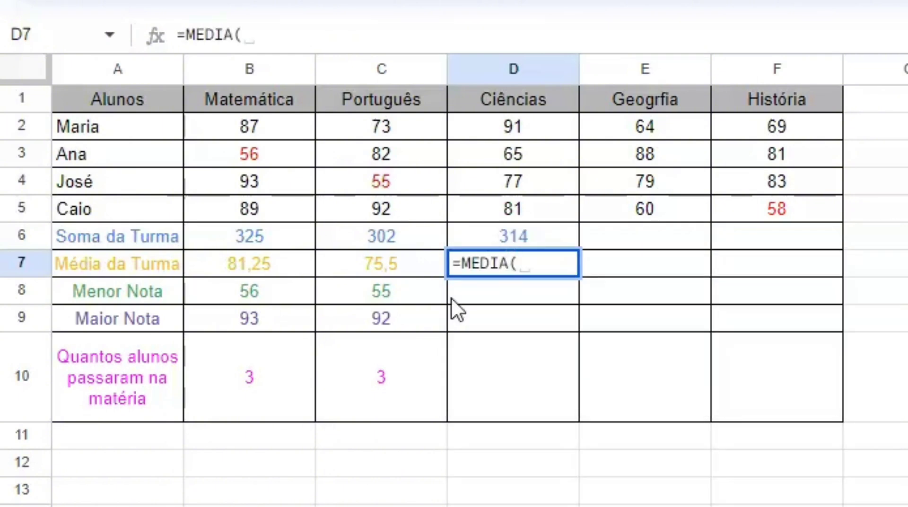
{"action": "key", "text": "Tab"}
{"action": "key", "text": "Return"}
{"action": "type", "text": "="}
{"action": "key", "text": "Tab"}
{"action": "key", "text": "Return"}
{"action": "type", "text": "="}
{"action": "key", "text": "Tab"}
{"action": "key", "text": "Return"}
{"action": "type", "text": "=CONT.SE("}
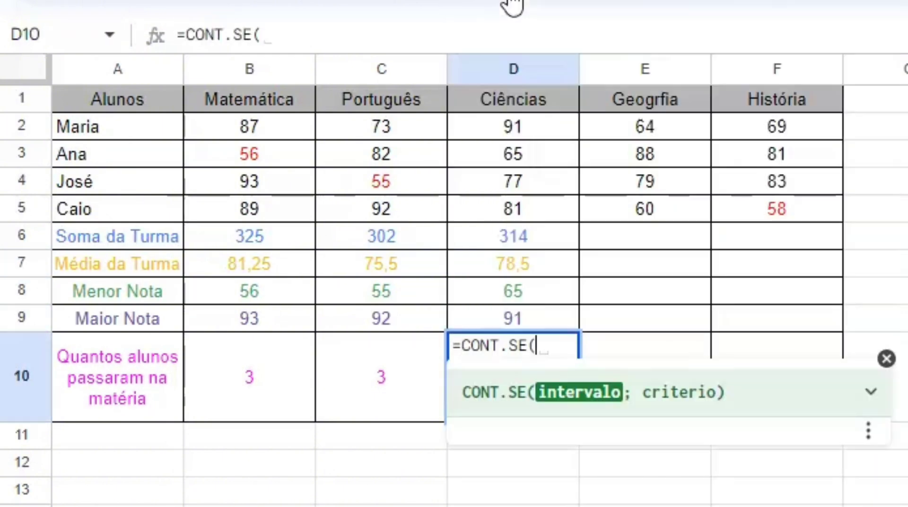
{"action": "type", "text": "D2:D5;\">=60"}
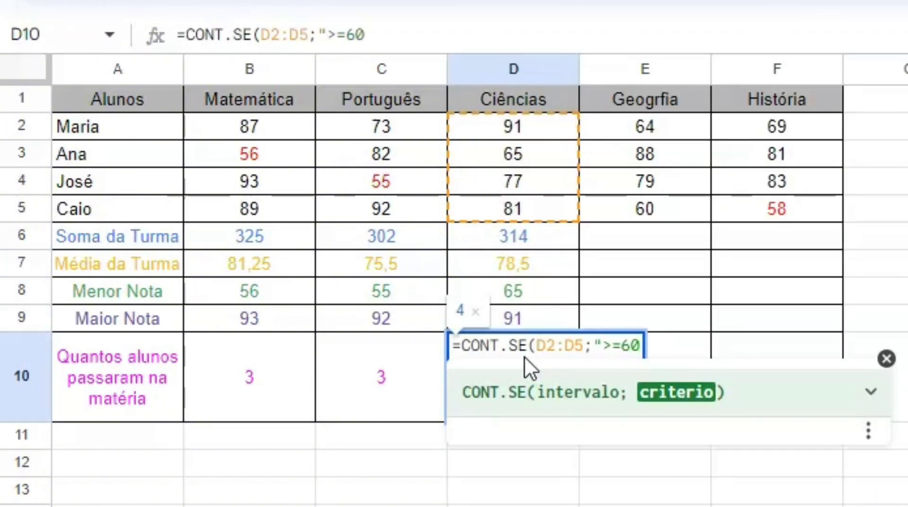
Fill Geografia's sum, average and lowest grade in E6:E8 from the suggestions
{"action": "key", "text": "Return"}
{"action": "left_click", "coordinate": [614, 237]}
{"action": "type", "text": "="}
{"action": "key", "text": "Tab"}
{"action": "key", "text": "Return"}
{"action": "key", "text": "equal"}
{"action": "key", "text": "Tab"}
{"action": "key", "text": "Return"}
Finish Geografia's highest grade and pass count, and add História's sum and average in F6:F7
{"action": "key", "text": "equal"}
{"action": "key", "text": "Tab"}
{"action": "key", "text": "Return"}
{"action": "key", "text": "equal"}
{"action": "key", "text": "Tab"}
{"action": "key", "text": "Return"}
{"action": "key", "text": "equal"}
{"action": "key", "text": "Tab"}
{"action": "key", "text": "Return"}
{"action": "left_click", "coordinate": [699, 373]}
{"action": "left_click", "coordinate": [785, 236]}
{"action": "type", "text": "="}
{"action": "key", "text": "Tab"}
{"action": "key", "text": "Return"}
{"action": "key", "text": "equal"}
{"action": "key", "text": "Tab"}
{"action": "key", "text": "Return"}
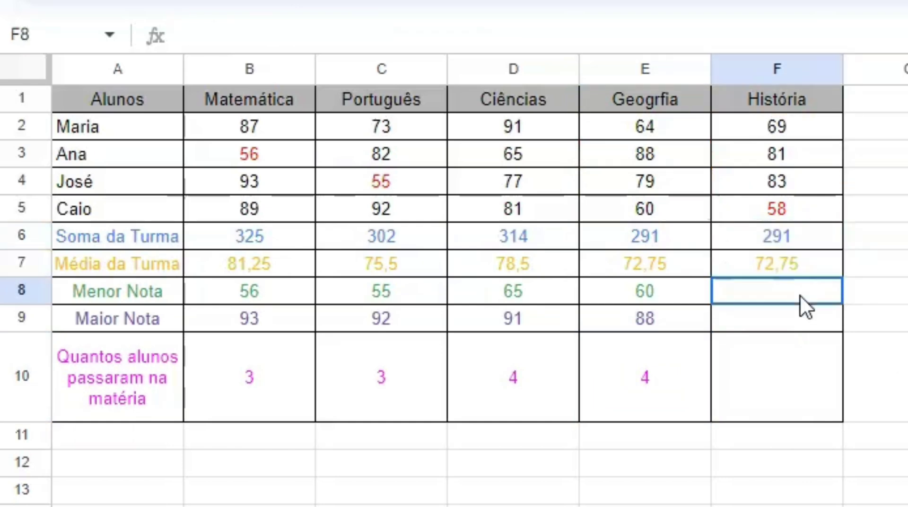
{"action": "key", "text": "equal"}
{"action": "key", "text": "Tab"}
{"action": "key", "text": "Return"}
{"action": "key", "text": "equal"}
{"action": "key", "text": "Tab"}
{"action": "key", "text": "Return"}
{"action": "type", "text": "="}
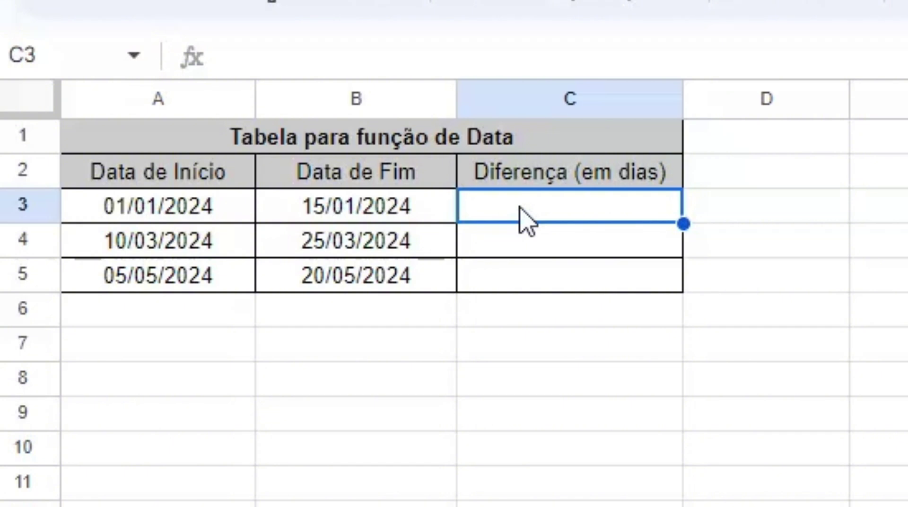
Compute day differences with =DAYS(B3; A3) in C3 (14) and DAYS(B4;A4) in C4 (15)
{"action": "type", "text": "="}
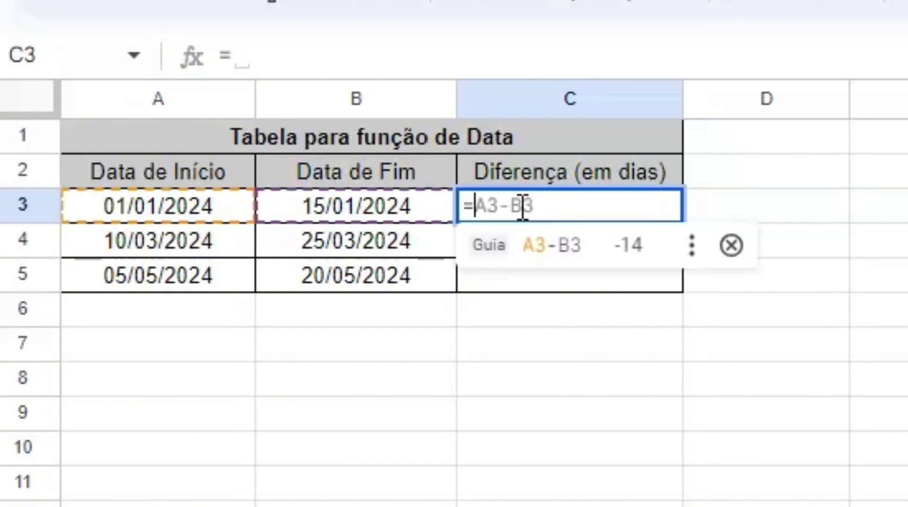
{"action": "type", "text": "DA"}
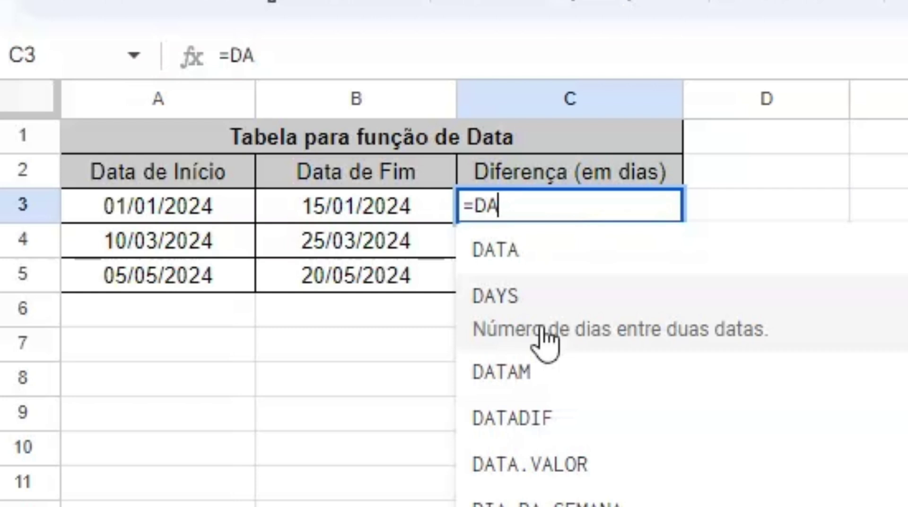
{"action": "left_click", "coordinate": [542, 331]}
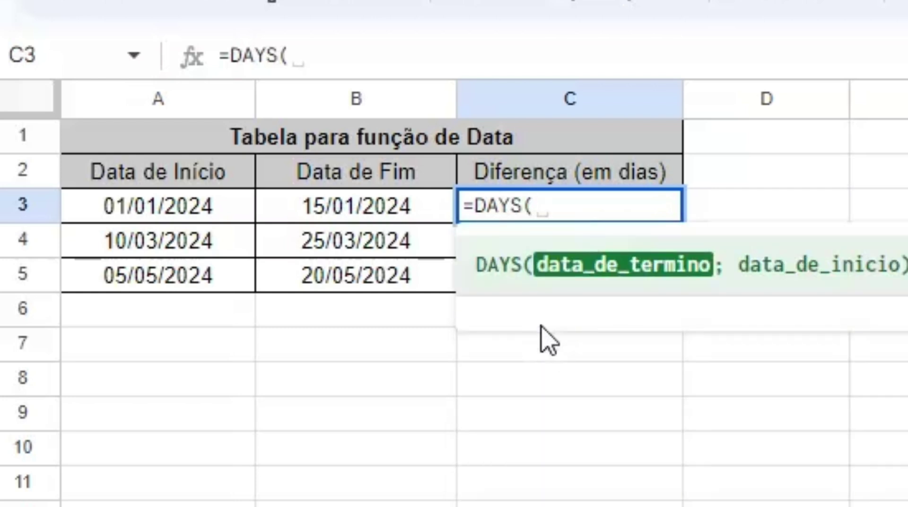
{"action": "type", "text": "B3"}
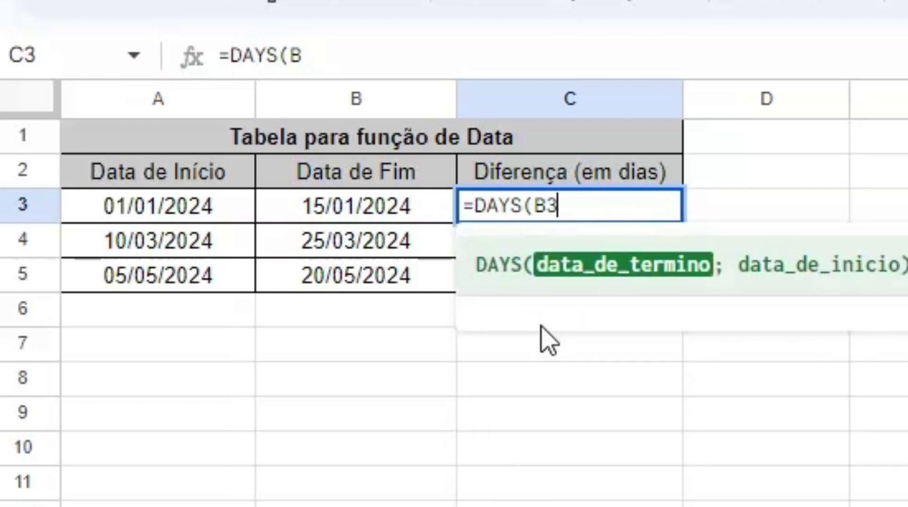
{"action": "type", "text": "; "}
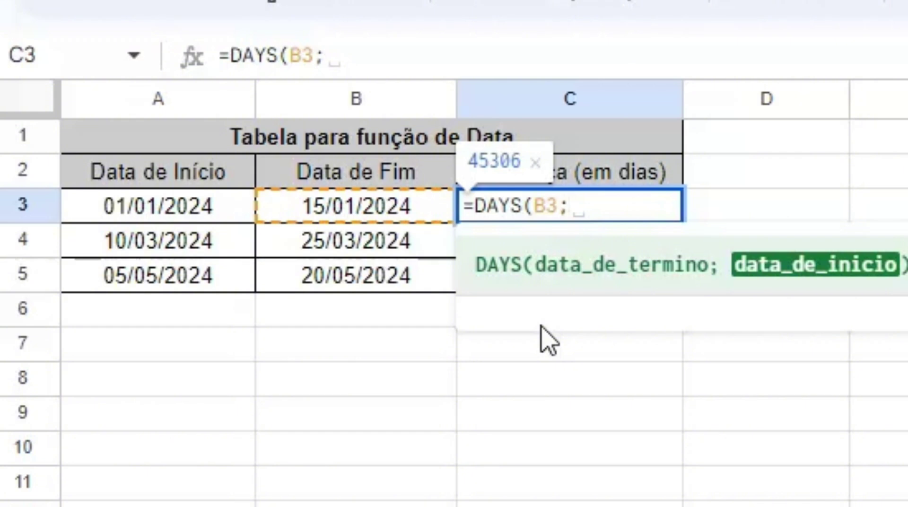
{"action": "type", "text": "A"}
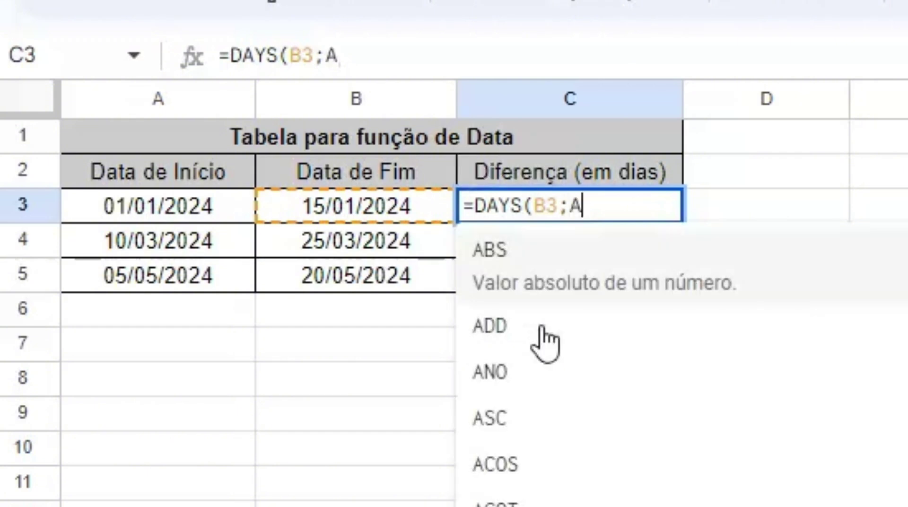
{"action": "type", "text": "3)"}
{"action": "key", "text": "Return"}
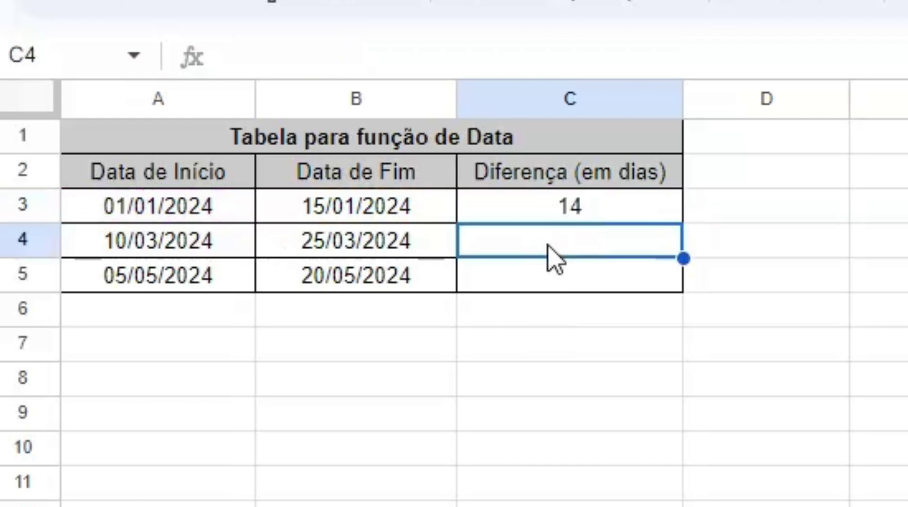
{"action": "type", "text": "="}
{"action": "left_click", "coordinate": [548, 301]}
{"action": "type", "text": "="}
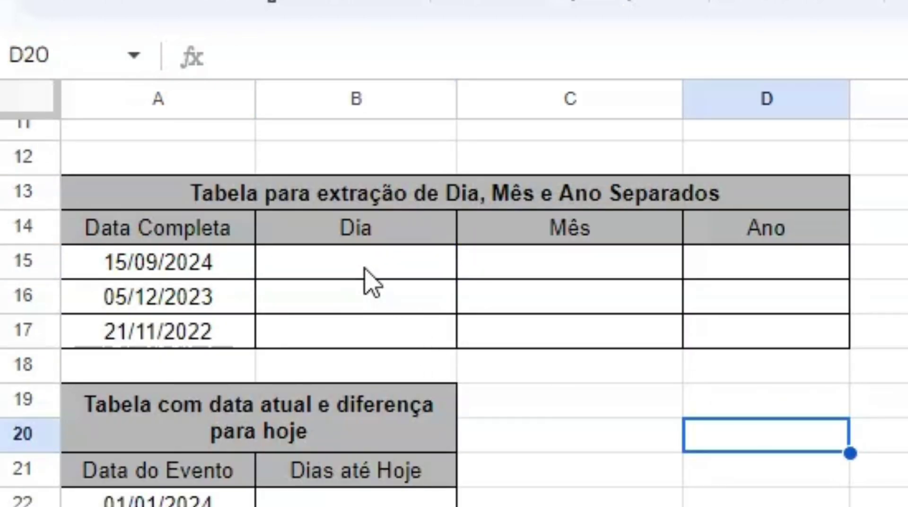
Split 15/09/2024 into day, month and year in B15:D15 using =DIA(A15), =MÊS(A15), =ANO(A15)
{"action": "left_click", "coordinate": [372, 281]}
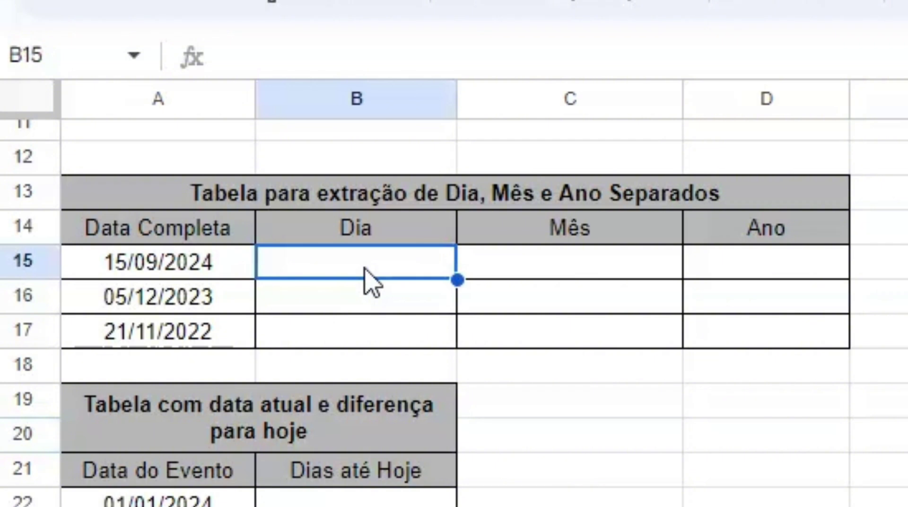
{"action": "type", "text": "="}
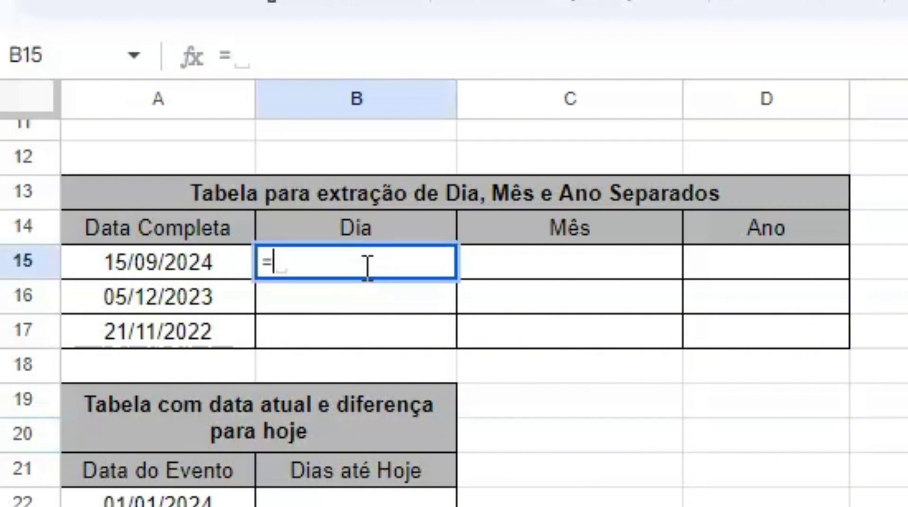
{"action": "type", "text": "D"}
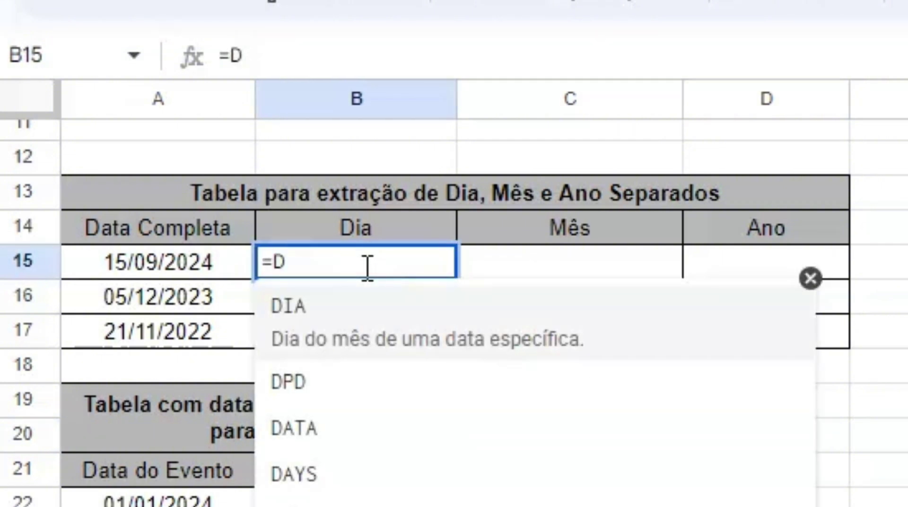
{"action": "type", "text": "IA"}
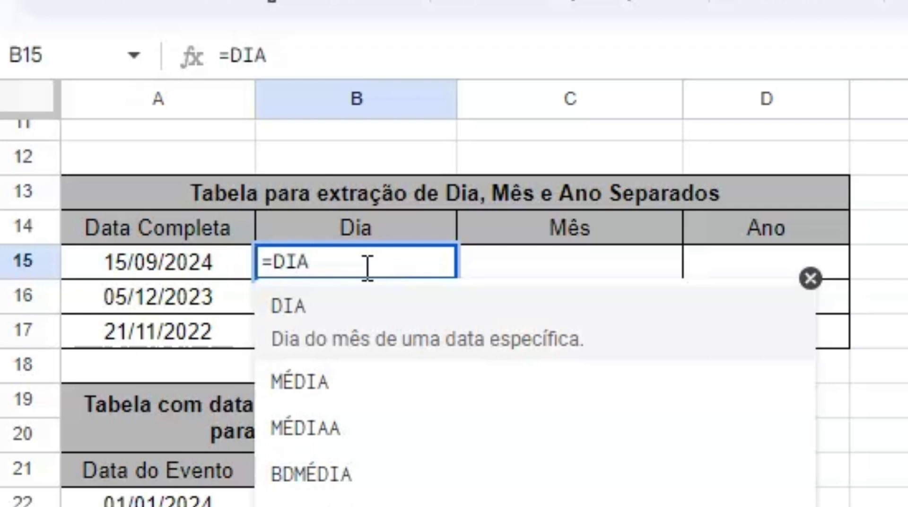
{"action": "type", "text": "("}
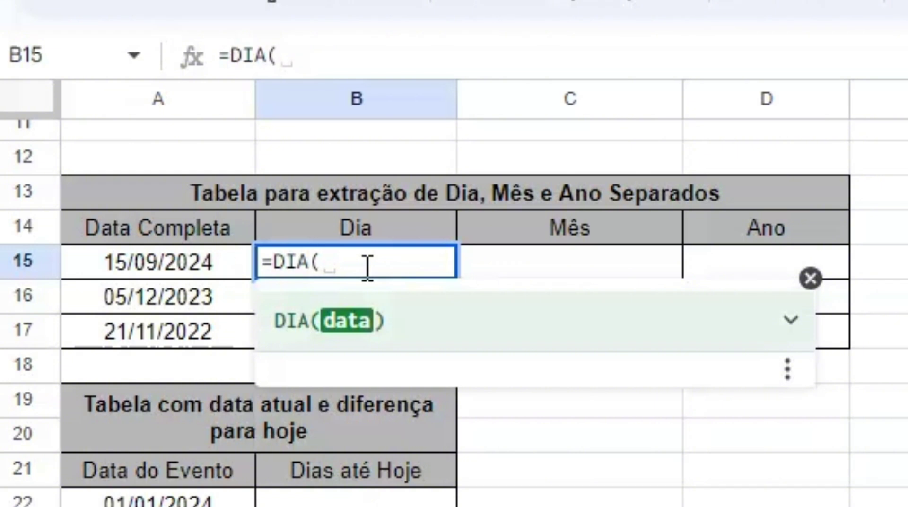
{"action": "type", "text": "A"}
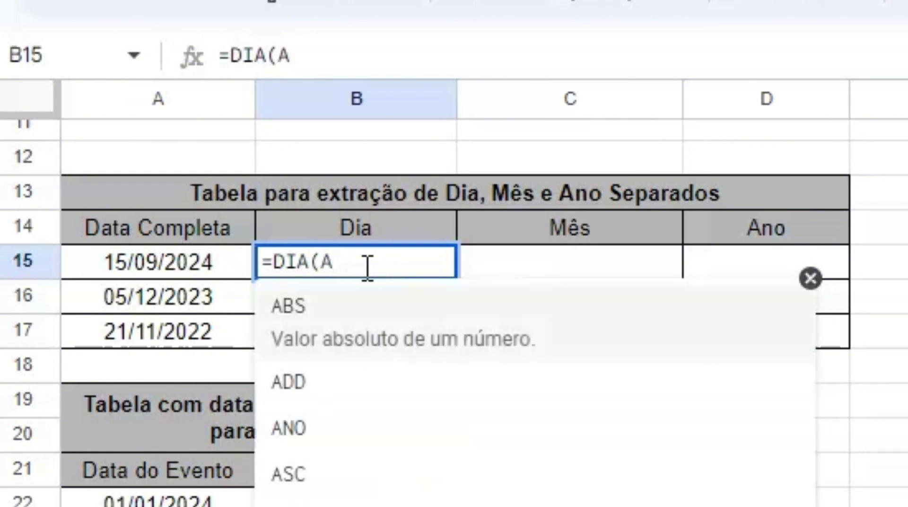
{"action": "type", "text": "15"}
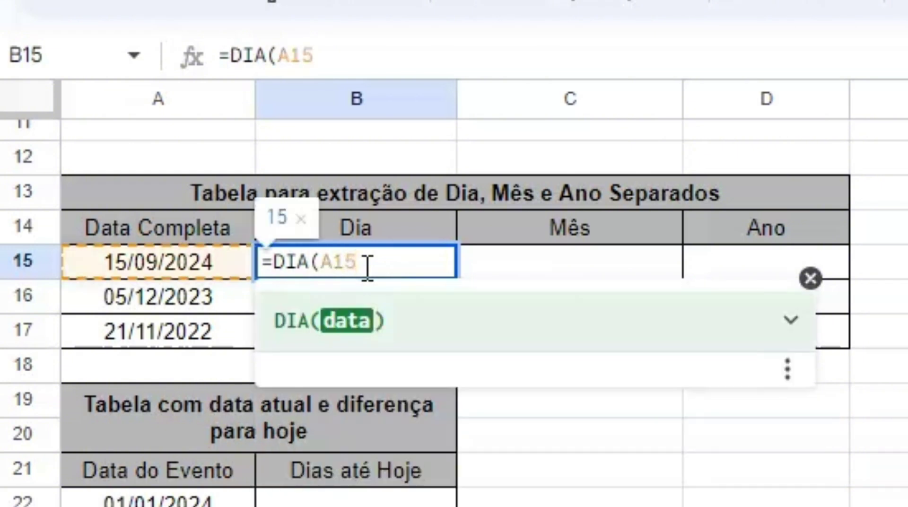
{"action": "type", "text": ")"}
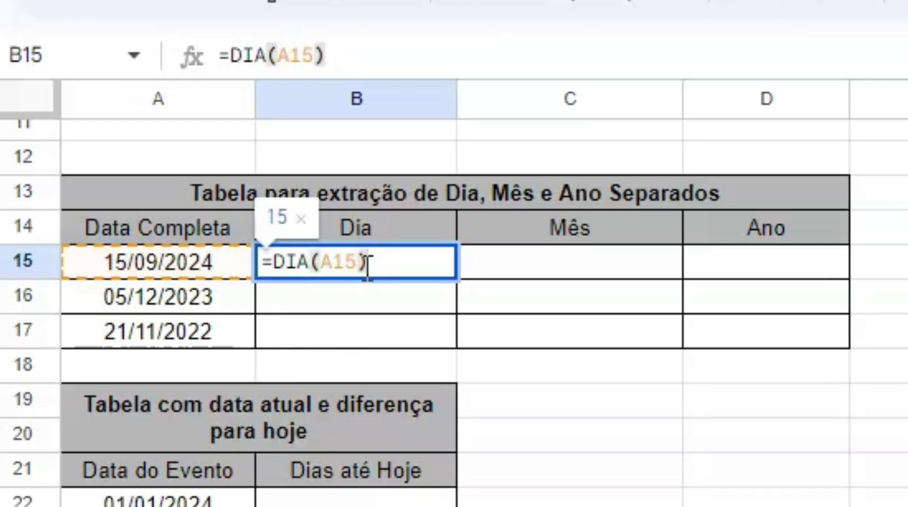
{"action": "left_click", "coordinate": [485, 271]}
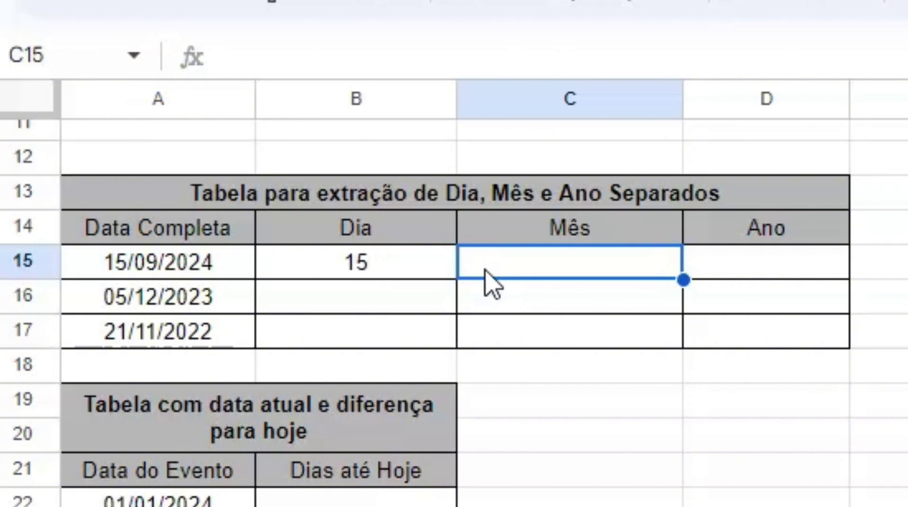
{"action": "type", "text": "=M"}
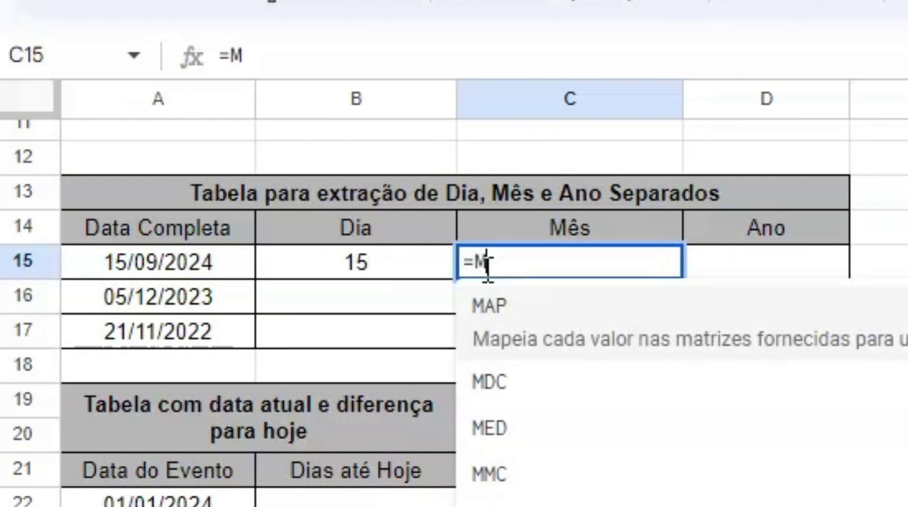
{"action": "type", "text": "Ê"}
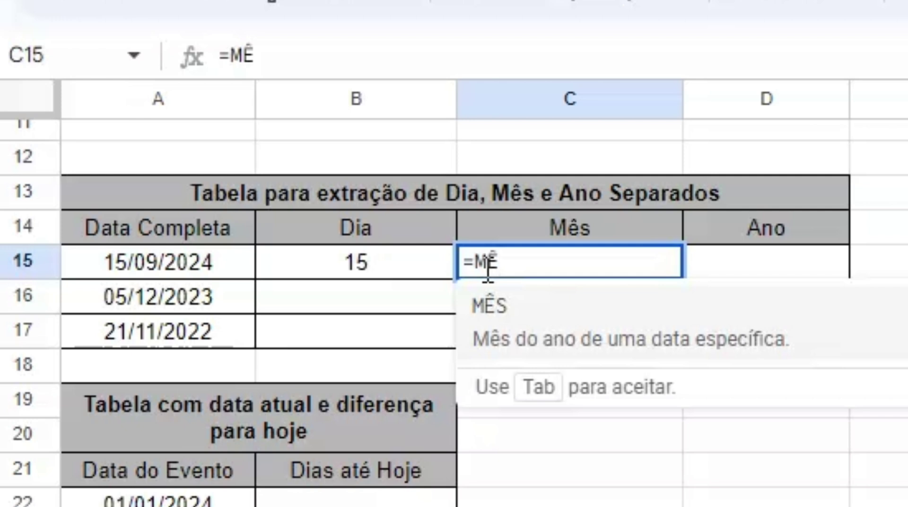
{"action": "left_click", "coordinate": [494, 319]}
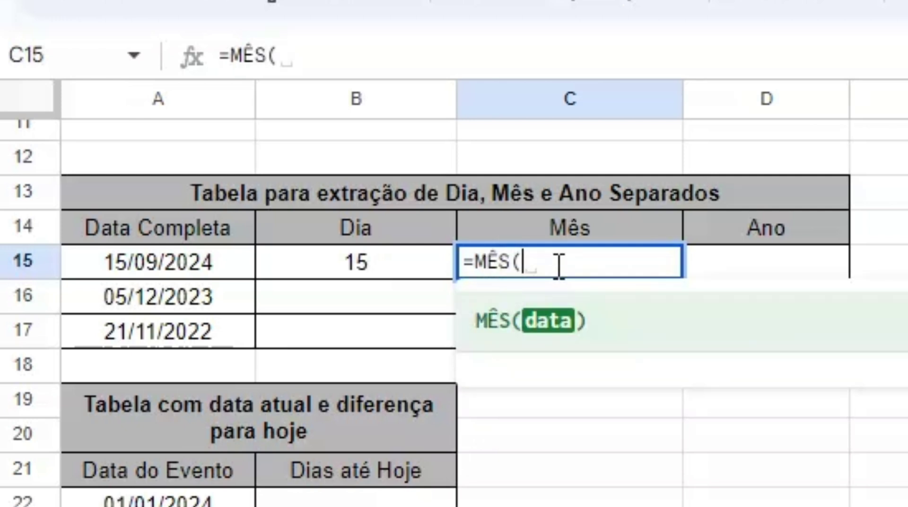
{"action": "type", "text": "A15"}
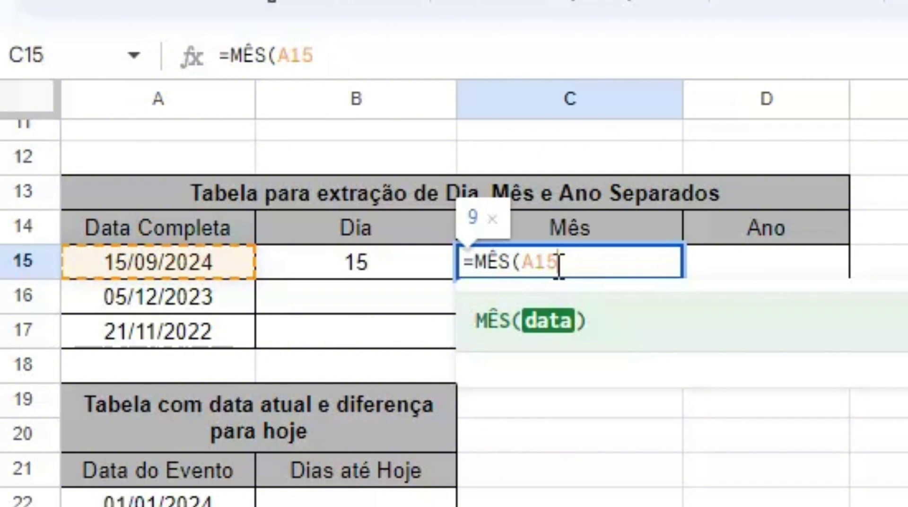
{"action": "type", "text": ")"}
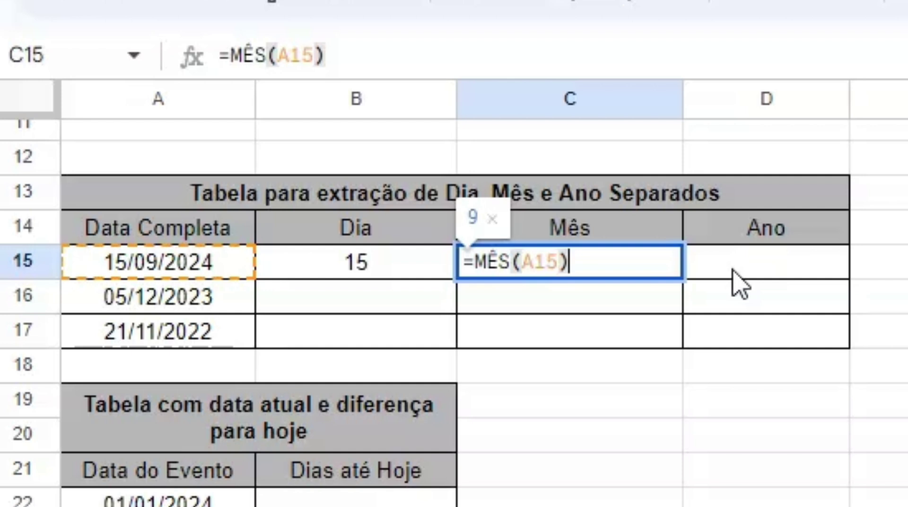
{"action": "left_click", "coordinate": [740, 284]}
{"action": "type", "text": "=AN"}
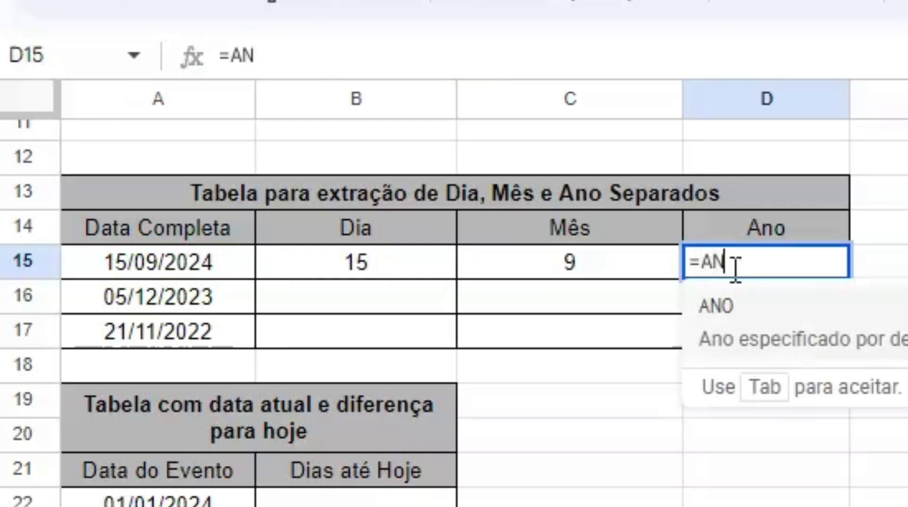
{"action": "type", "text": "O("}
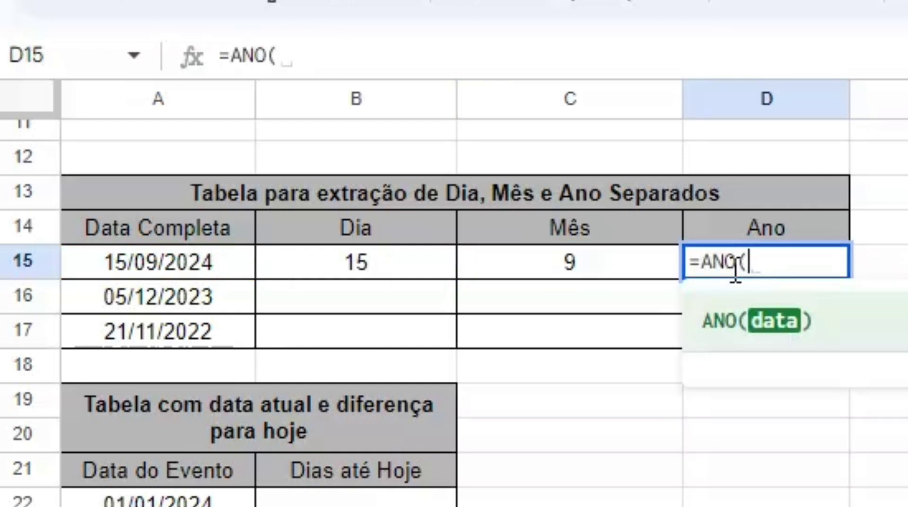
{"action": "type", "text": "A15)"}
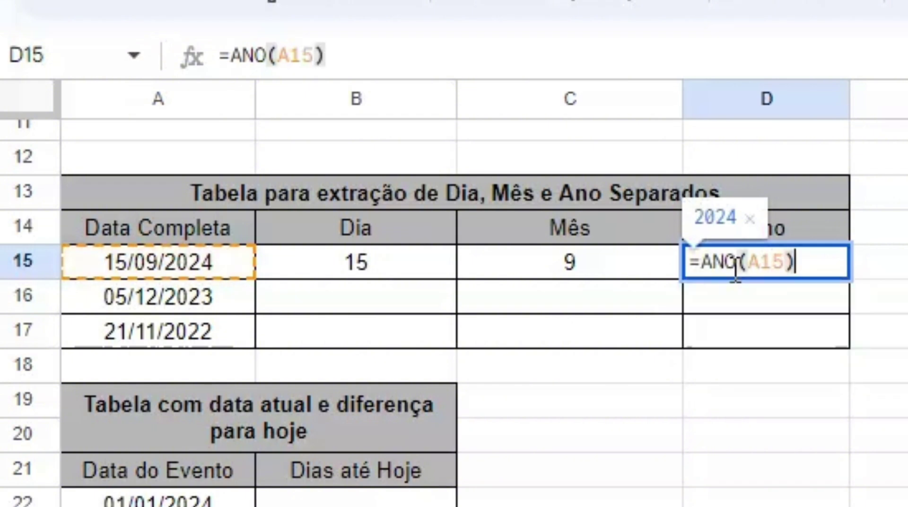
Fill row 16 with the day, month and year of 05/12/2023 from the suggestions
{"action": "left_click", "coordinate": [387, 294]}
{"action": "type", "text": "="}
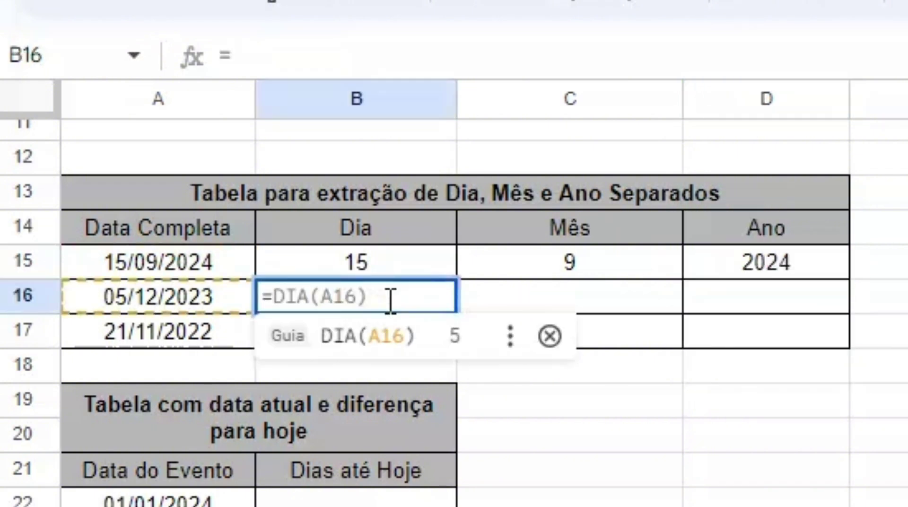
{"action": "key", "text": "Tab"}
{"action": "left_click", "coordinate": [571, 303]}
{"action": "type", "text": "=M"}
{"action": "key", "text": "Tab"}
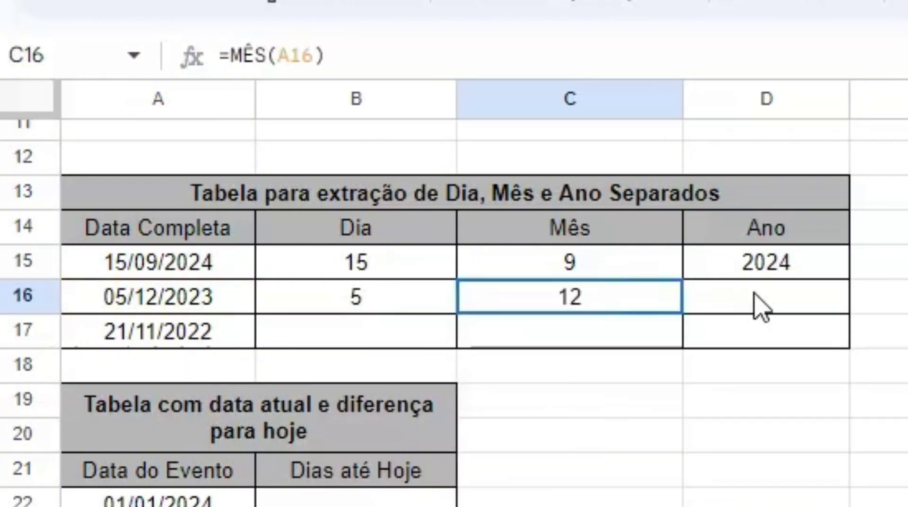
{"action": "left_click", "coordinate": [759, 302]}
{"action": "type", "text": "=AN"}
{"action": "key", "text": "Tab"}
Fill row 17 with the day, month and year of 21/11/2022 from the suggestions
{"action": "left_click", "coordinate": [375, 347]}
{"action": "type", "text": "="}
{"action": "key", "text": "Tab"}
{"action": "left_click", "coordinate": [560, 343]}
{"action": "type", "text": "=M"}
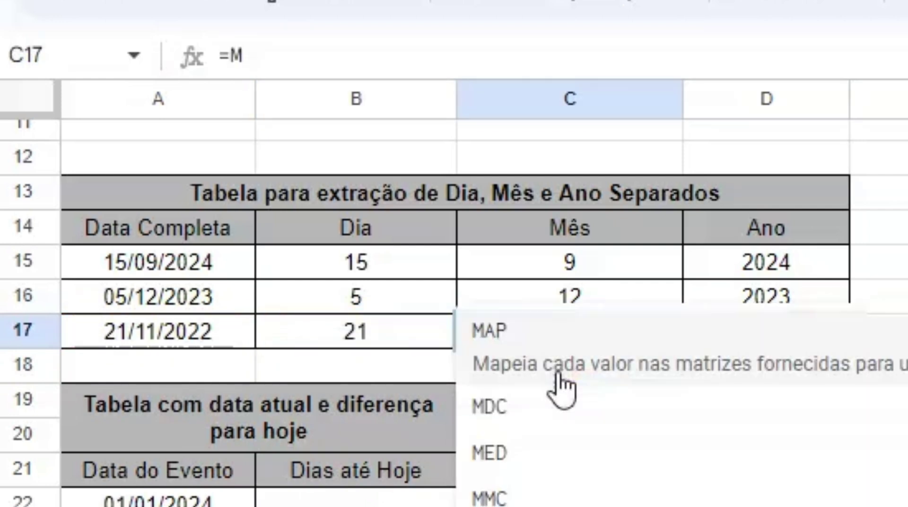
{"action": "key", "text": "Tab"}
{"action": "left_click", "coordinate": [693, 341]}
{"action": "type", "text": "=AN"}
{"action": "key", "text": "Tab"}
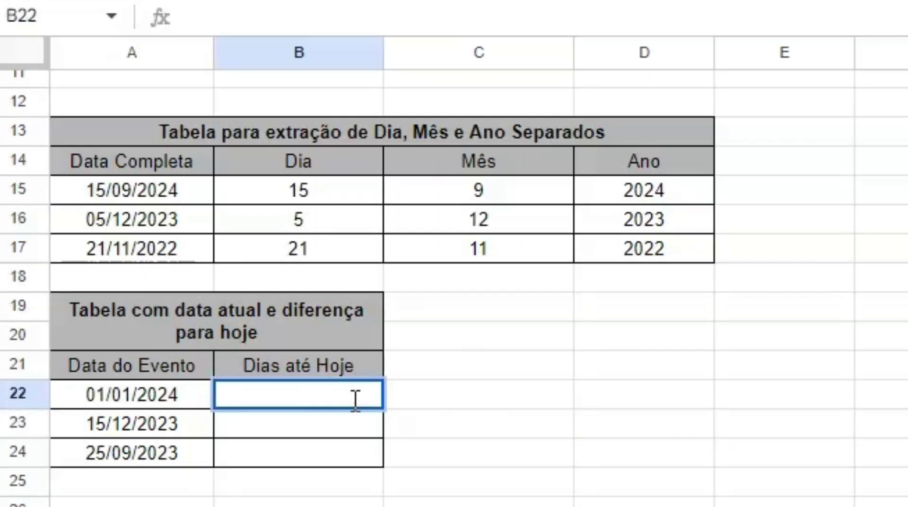
Compute days elapsed with =DAYS(HOJE(); A22) down B22:B24, giving 275, 292 and 373
{"action": "type", "text": "=DA"}
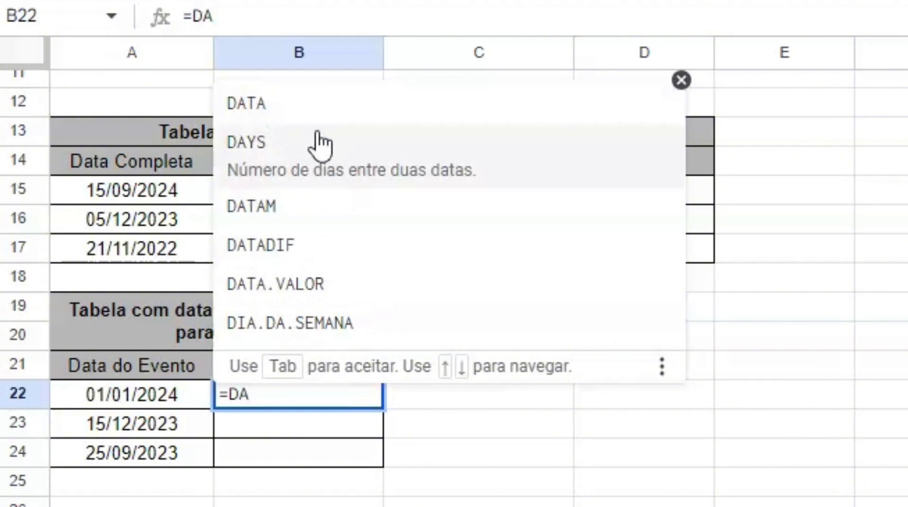
{"action": "left_click", "coordinate": [317, 142]}
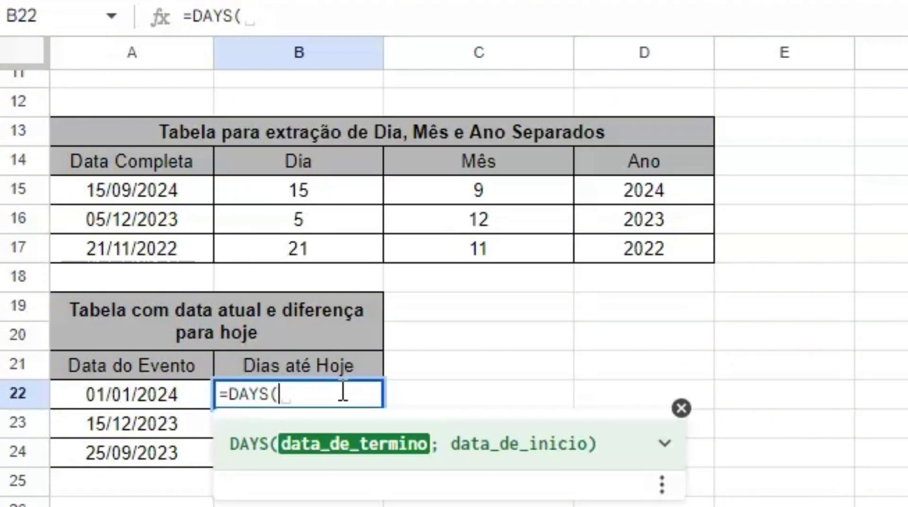
{"action": "type", "text": "H"}
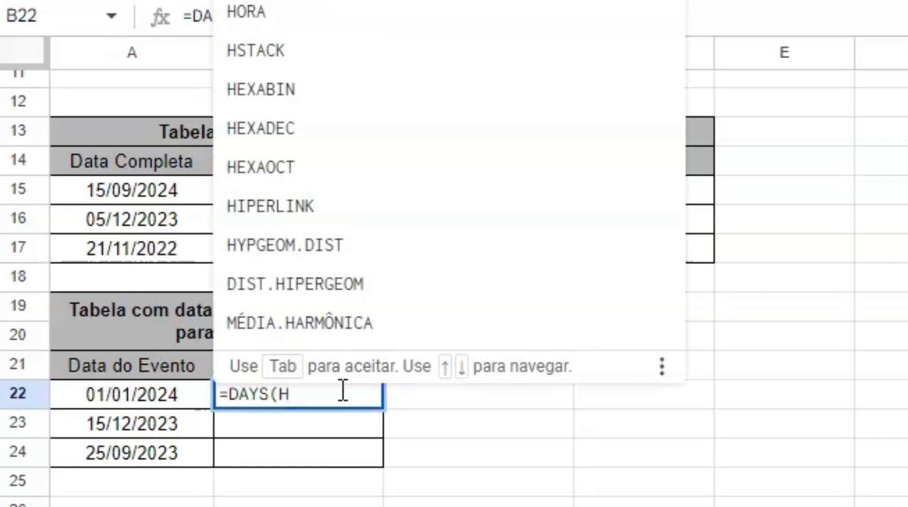
{"action": "type", "text": "OJ"}
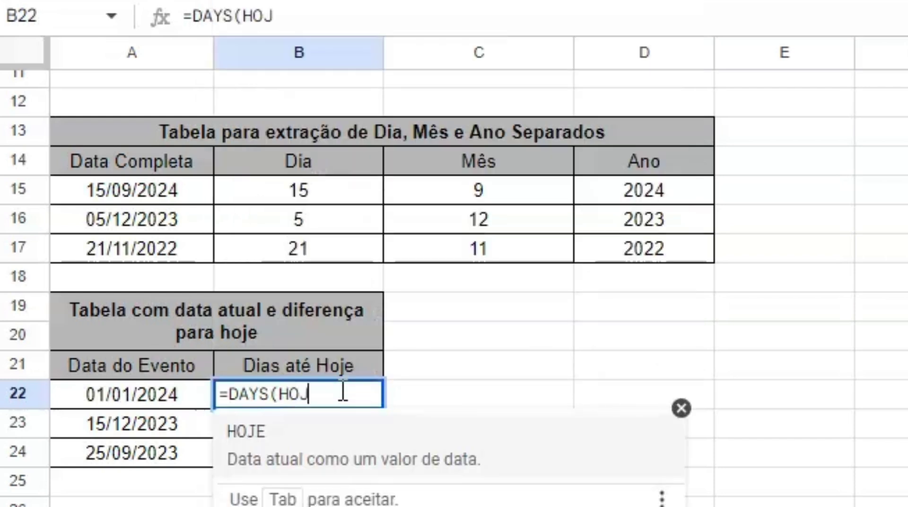
{"action": "type", "text": "E("}
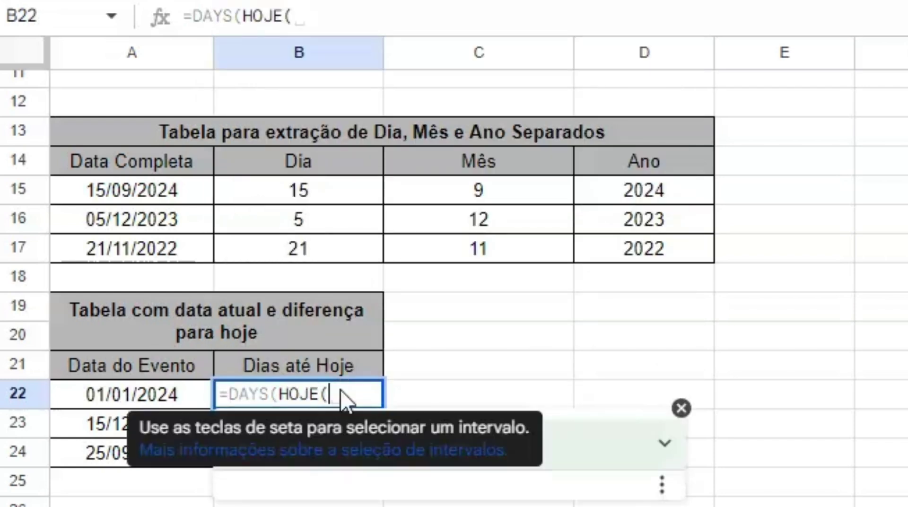
{"action": "type", "text": ")"}
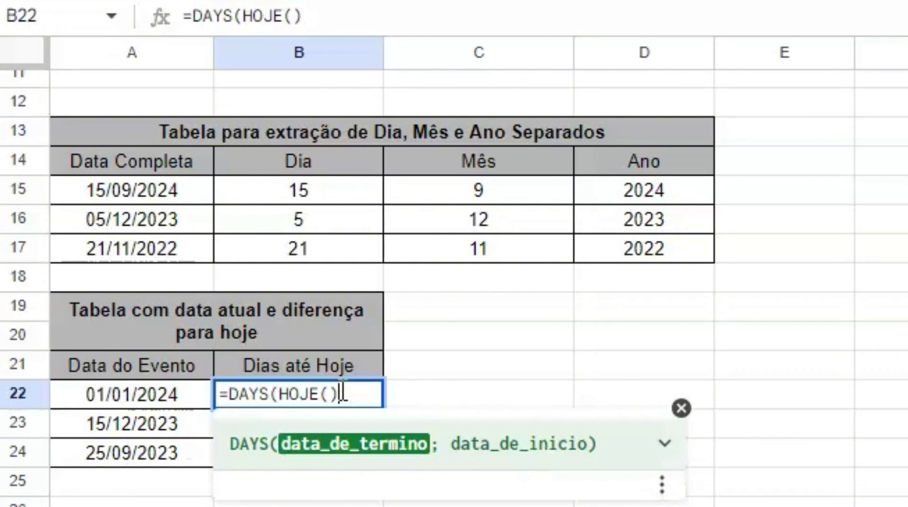
{"action": "type", "text": "; "}
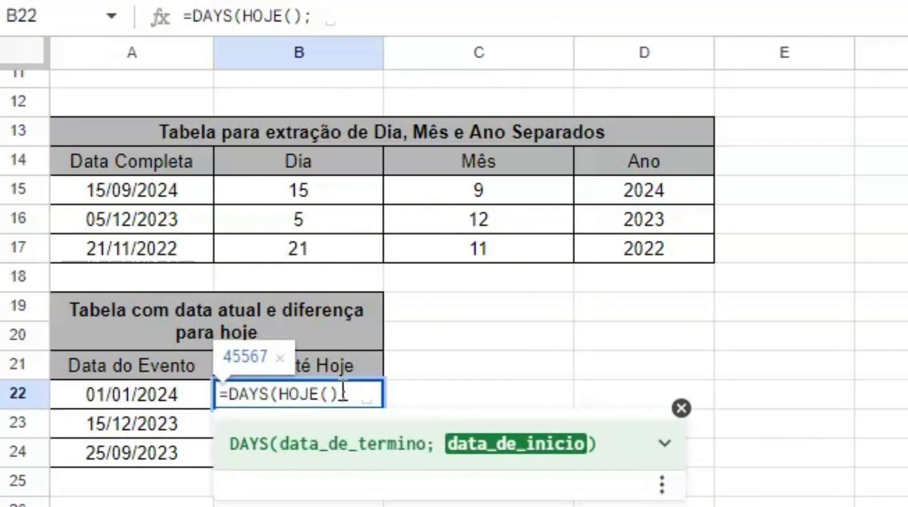
{"action": "type", "text": " A"}
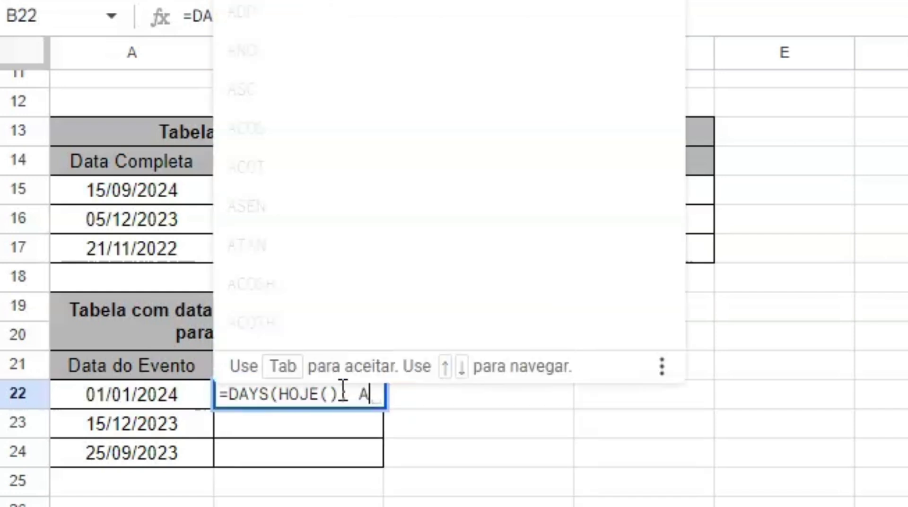
{"action": "type", "text": "22"}
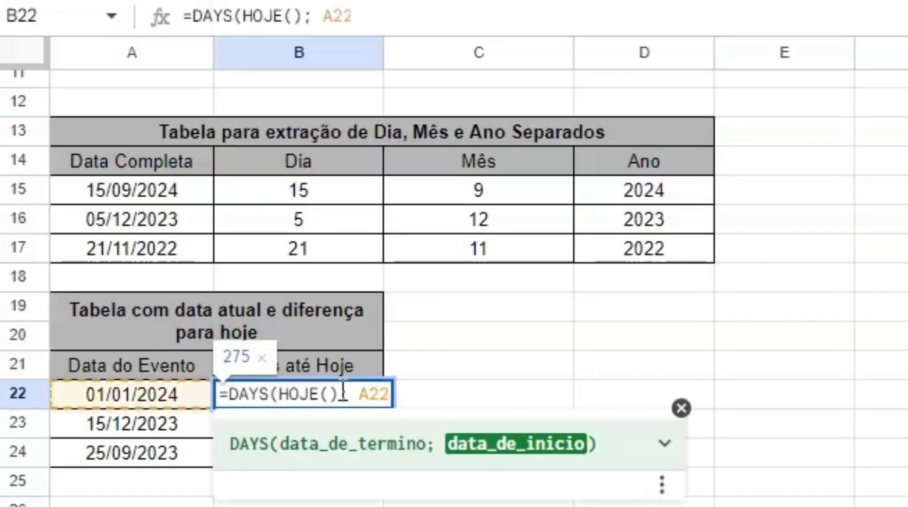
{"action": "type", "text": ")"}
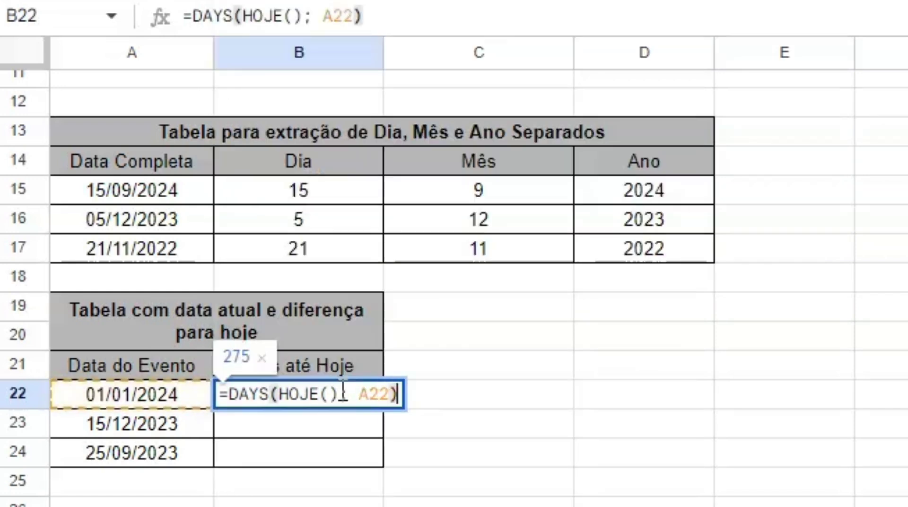
{"action": "key", "text": "Return"}
{"action": "type", "text": "="}
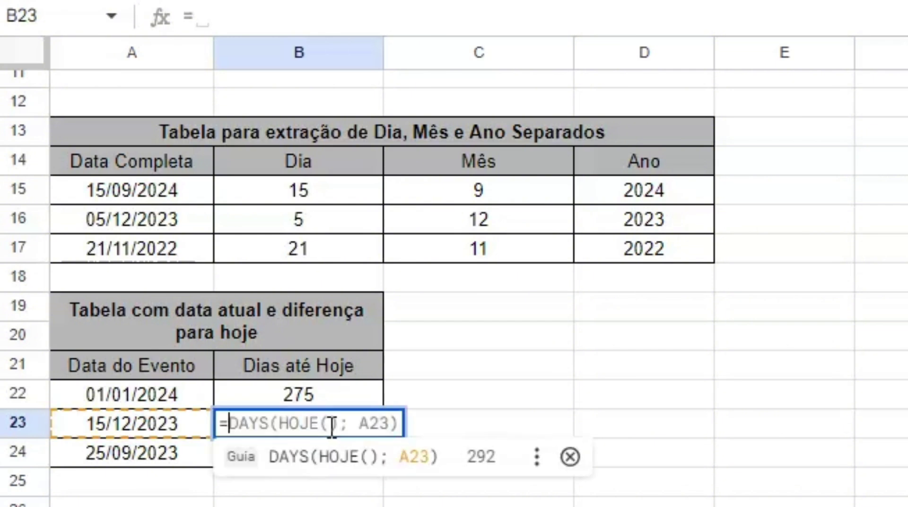
{"action": "left_click", "coordinate": [333, 466]}
{"action": "left_click", "coordinate": [301, 461]}
{"action": "type", "text": "="}
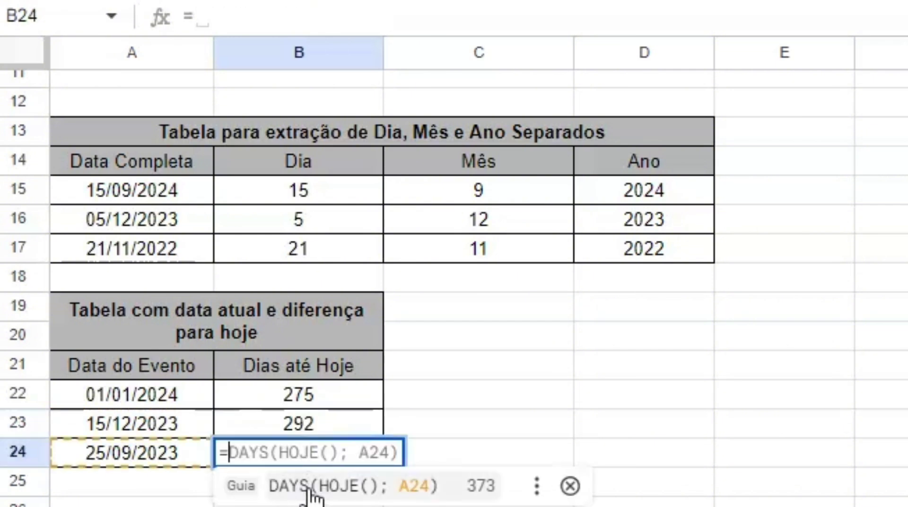
{"action": "left_click", "coordinate": [312, 485]}
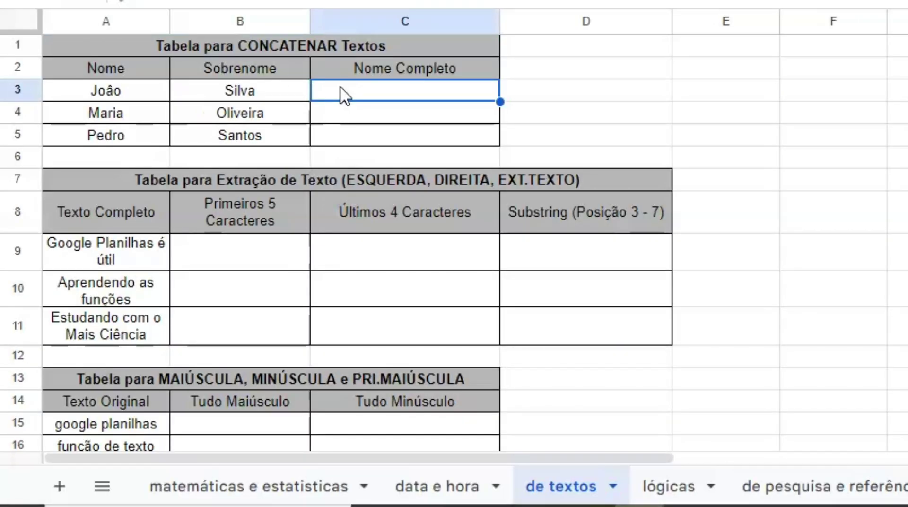
Join first and last names with =CONCATENAR(A3; " "; B3) in C3 and autofill C4:C5
{"action": "double_click", "coordinate": [344, 93]}
{"action": "type", "text": "="}
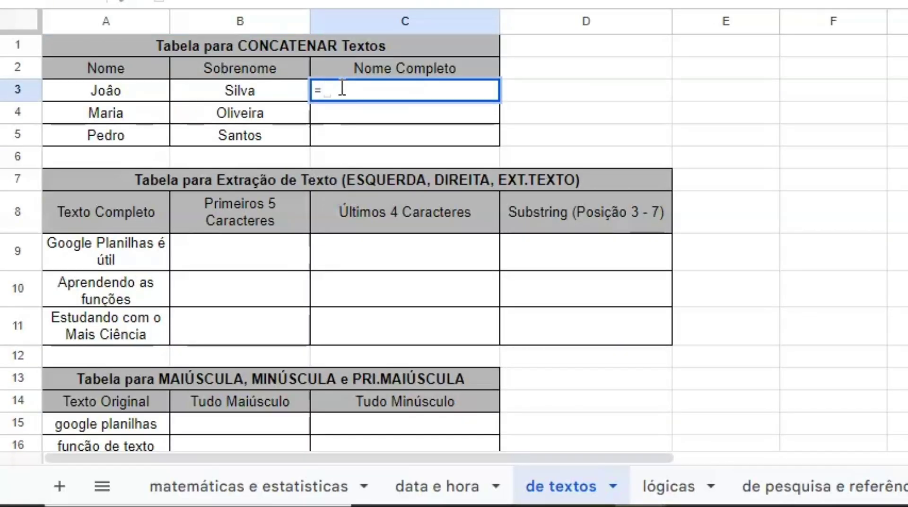
{"action": "type", "text": "CO"}
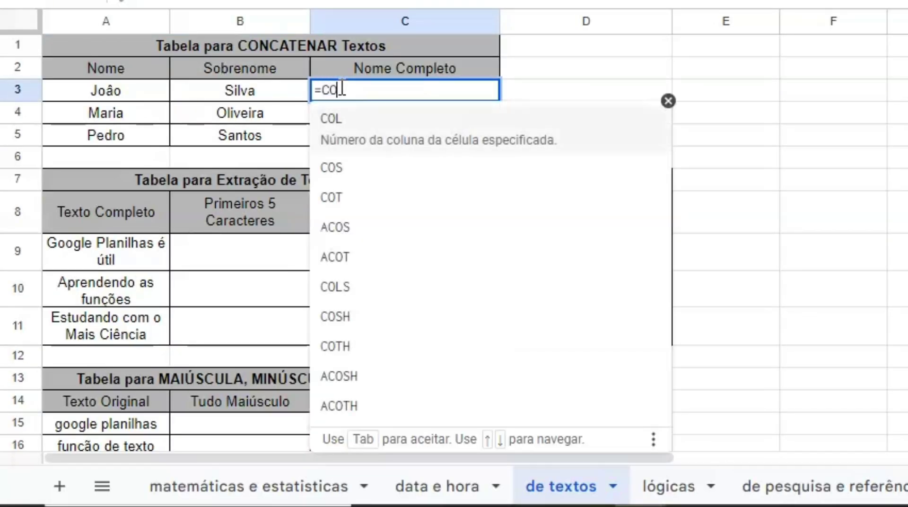
{"action": "type", "text": "NC"}
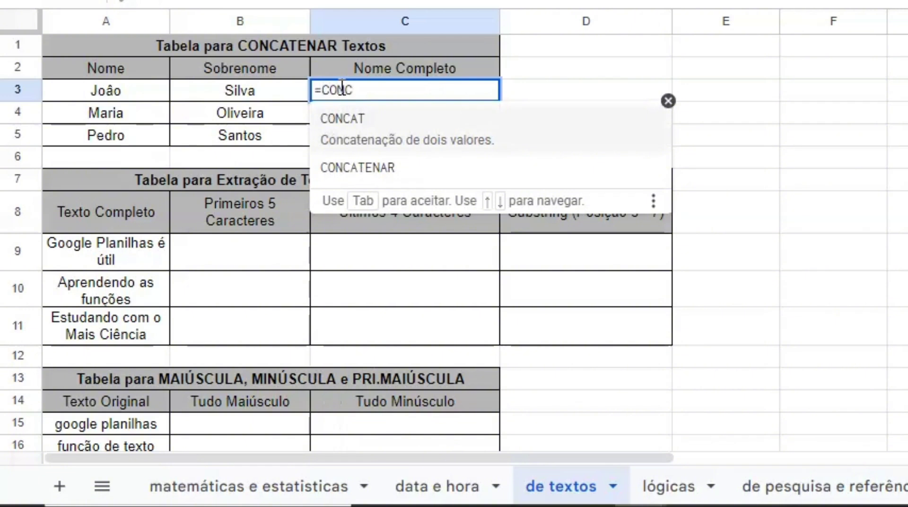
{"action": "type", "text": "ATE"}
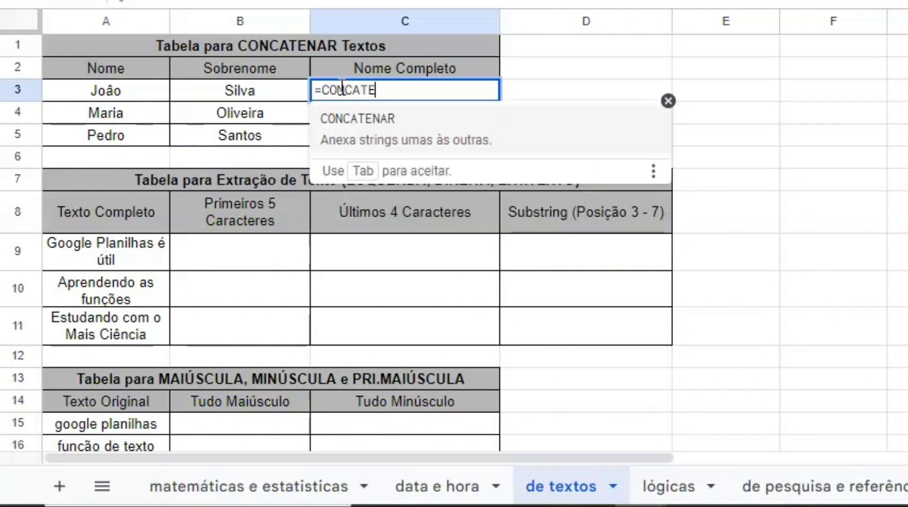
{"action": "type", "text": "NAR("}
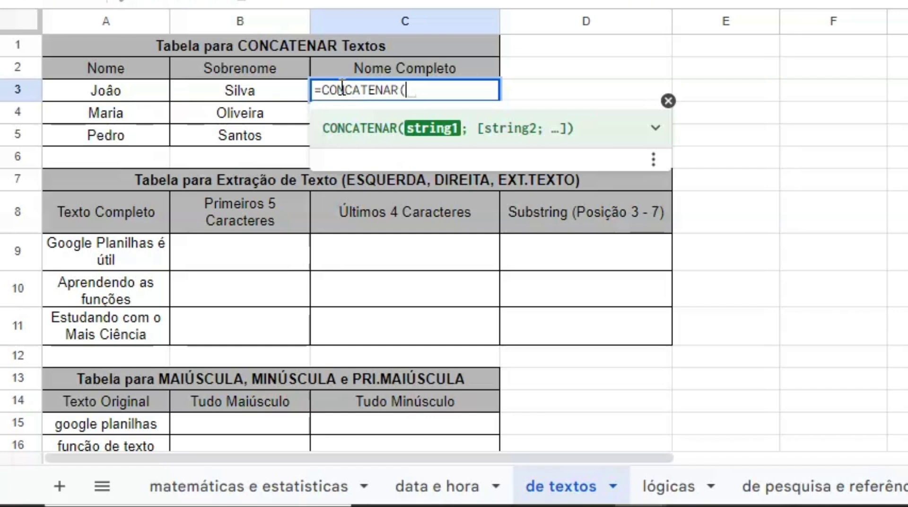
{"action": "type", "text": "A"}
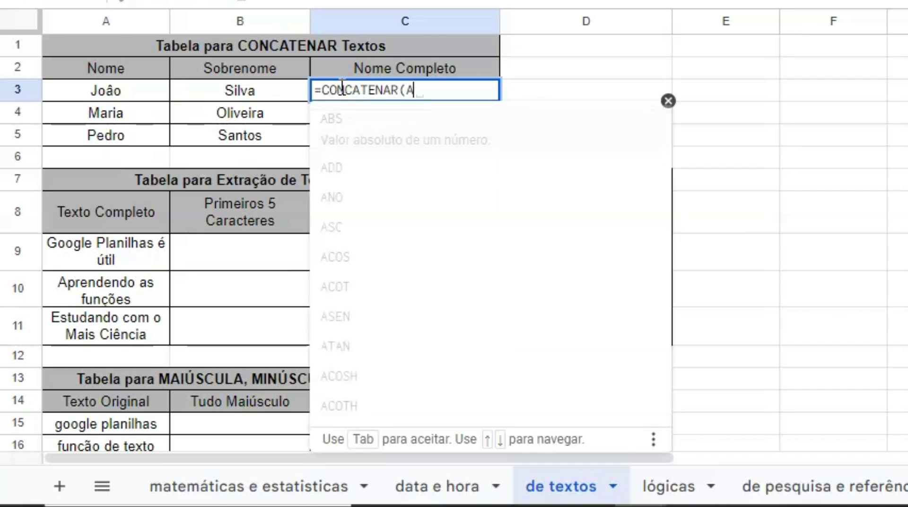
{"action": "type", "text": "3"}
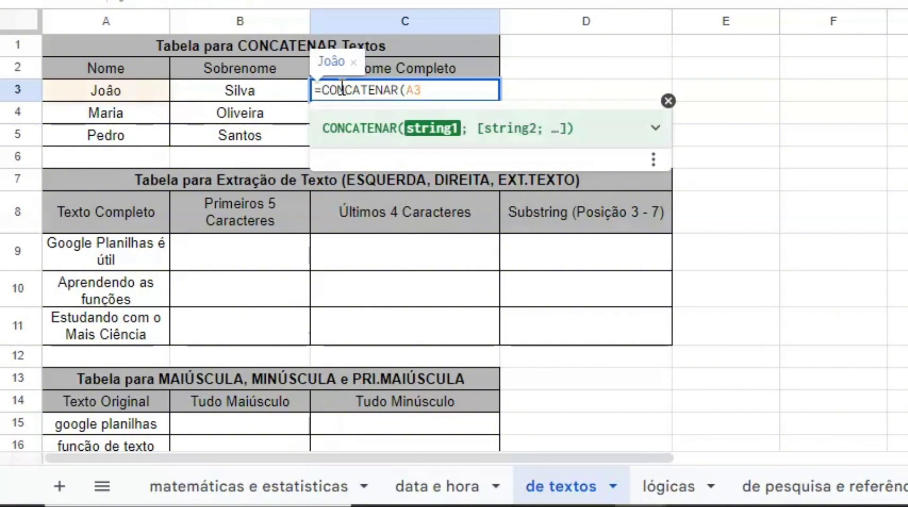
{"action": "type", "text": ";"}
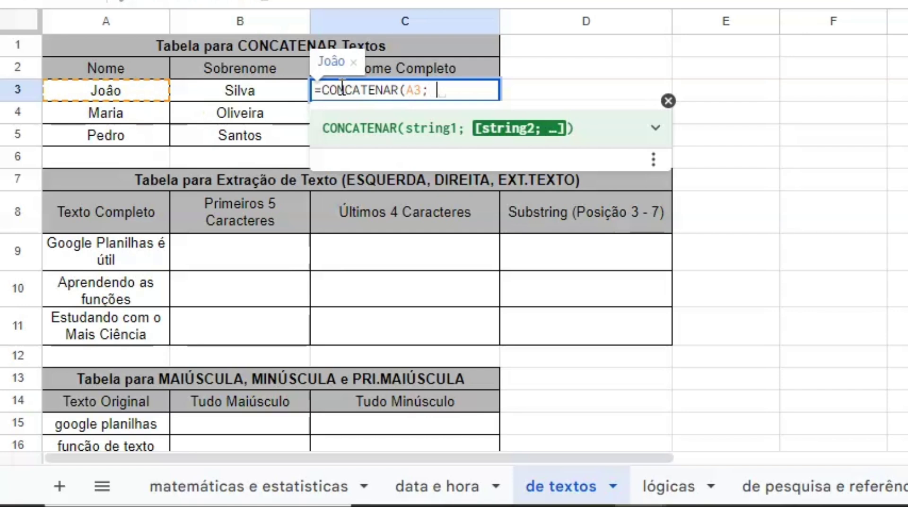
{"action": "type", "text": " \" \"; B3"}
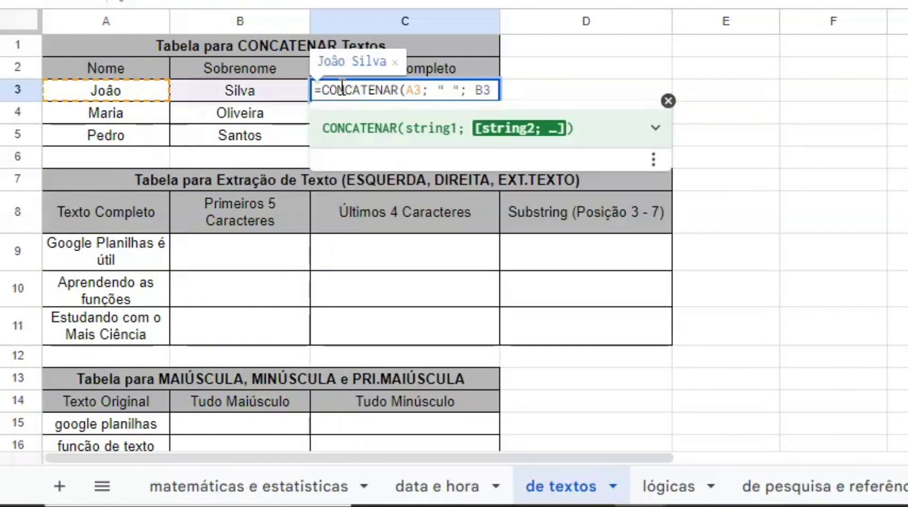
{"action": "type", "text": ")"}
{"action": "key", "text": "Return"}
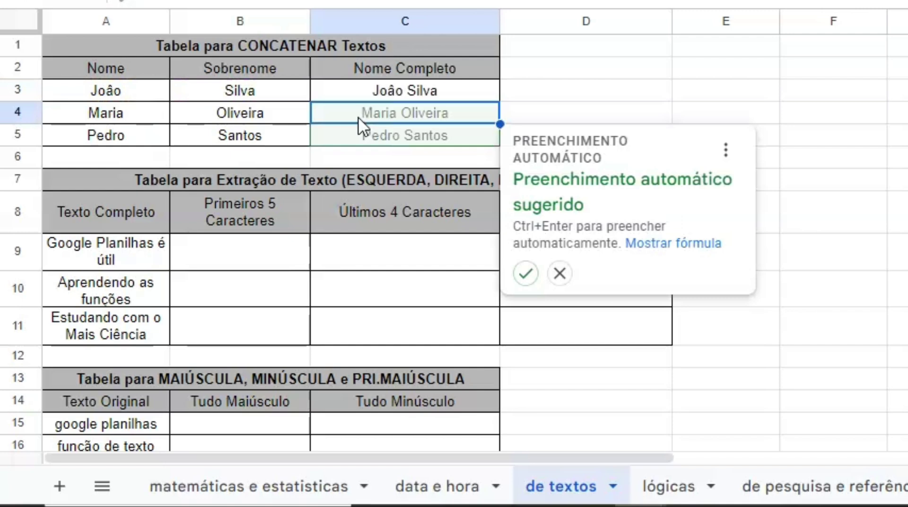
{"action": "left_click", "coordinate": [526, 273]}
{"action": "left_click", "coordinate": [227, 267]}
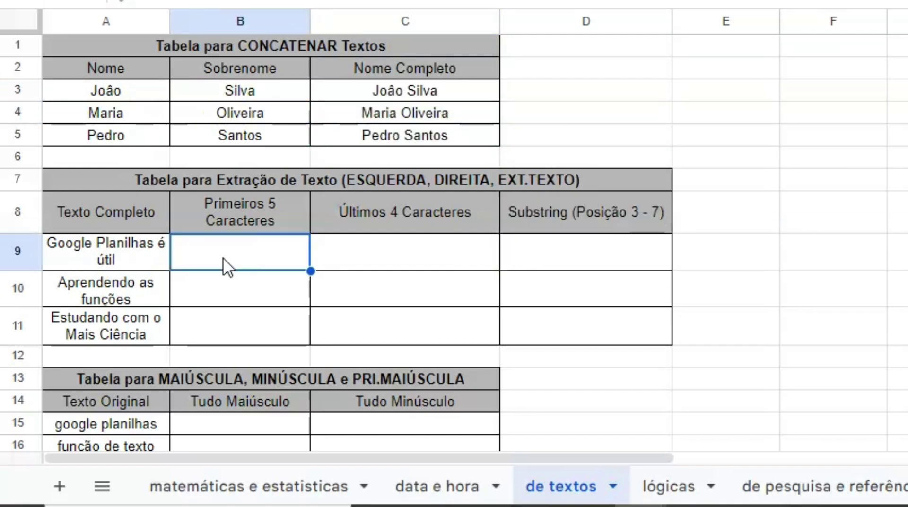
Enter =ESQUERDA(A9; 5), =ESQUERDA(A10; 5) and =ESQUERDA(A11; 5) in B9:B11, yielding Googl, Apren and Estud
{"action": "type", "text": "=ESQUER"}
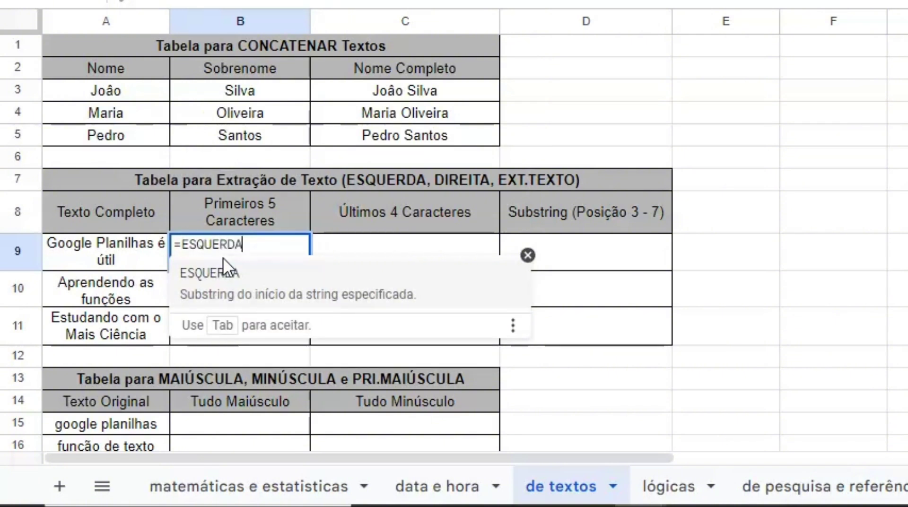
{"action": "type", "text": "DA(A9; "}
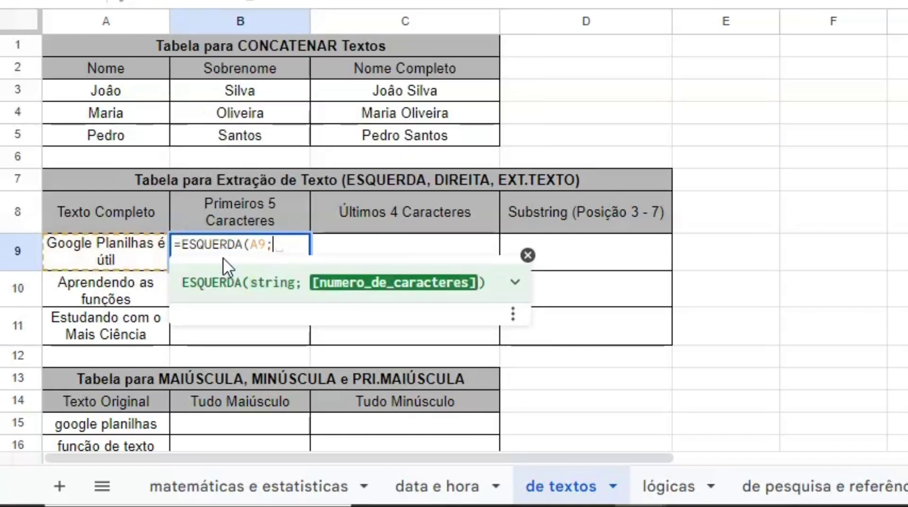
{"action": "type", "text": " 5)"}
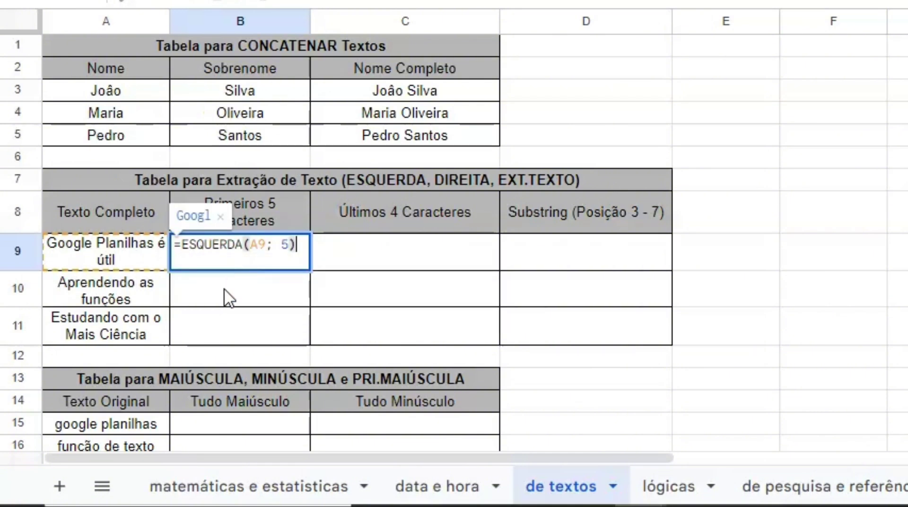
{"action": "key", "text": "Return"}
{"action": "type", "text": "=ES"}
{"action": "left_click", "coordinate": [209, 357]}
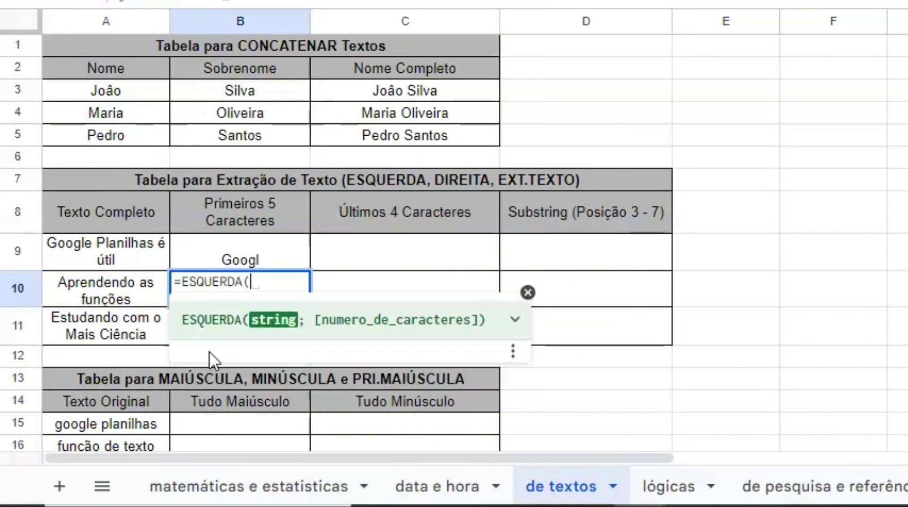
{"action": "type", "text": "A10; "}
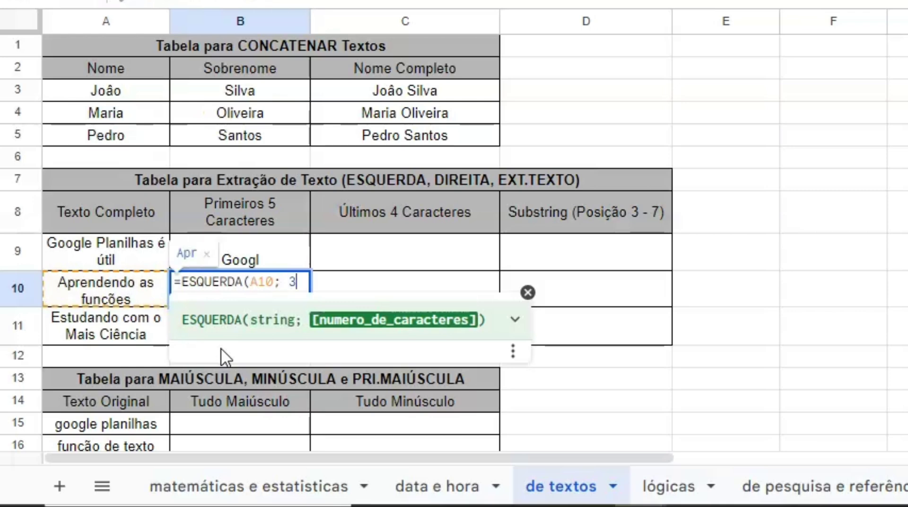
{"action": "type", "text": "5)"}
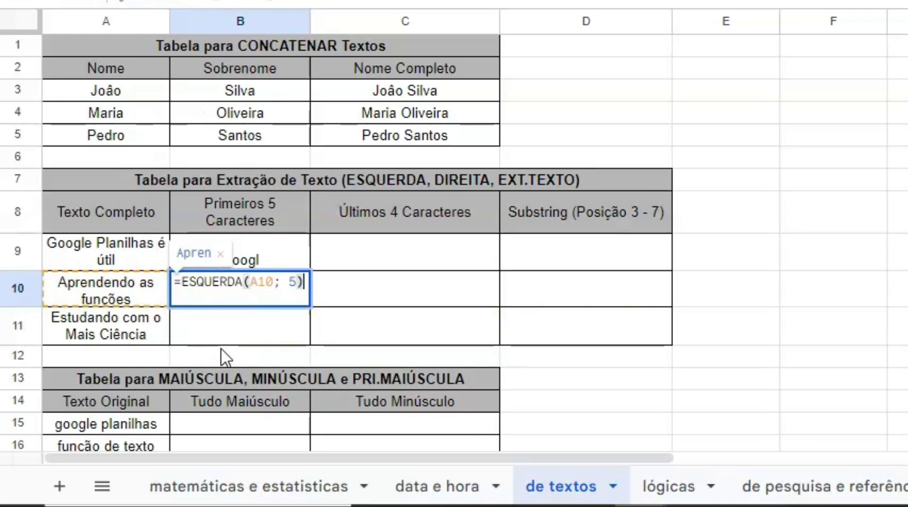
{"action": "key", "text": "Return"}
{"action": "type", "text": "=ES"}
{"action": "left_click", "coordinate": [227, 396]}
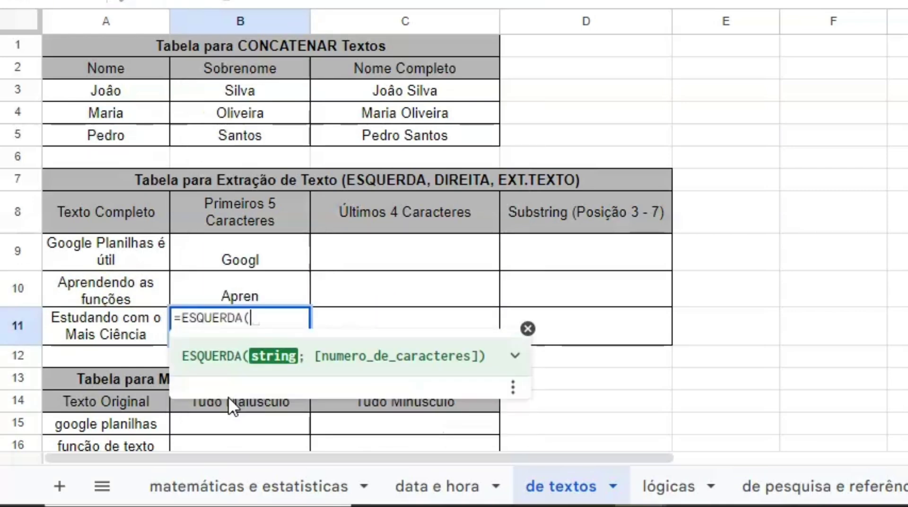
{"action": "type", "text": "A11; "}
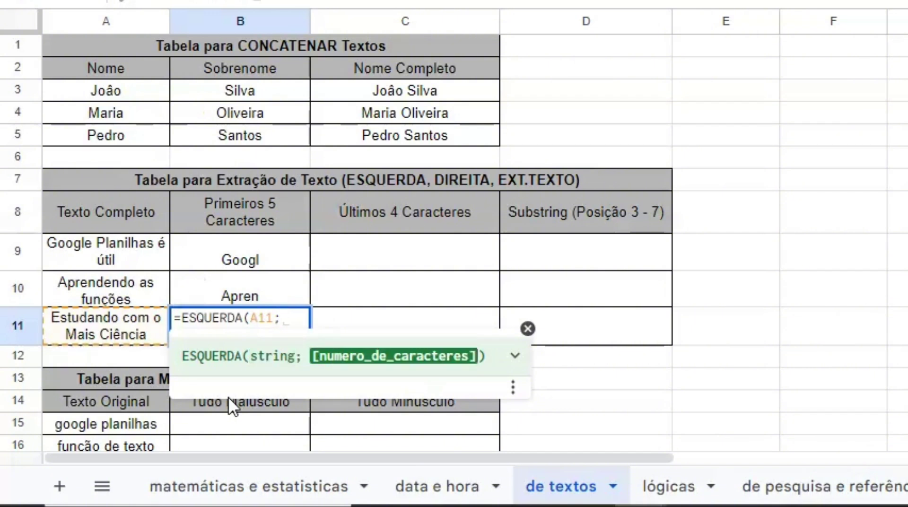
{"action": "type", "text": "5)"}
{"action": "left_click", "coordinate": [379, 246]}
Enter =DIREITA(A9; 4) in C9 and autofill C10:C11, yielding útil, ções and ncia
{"action": "type", "text": "="}
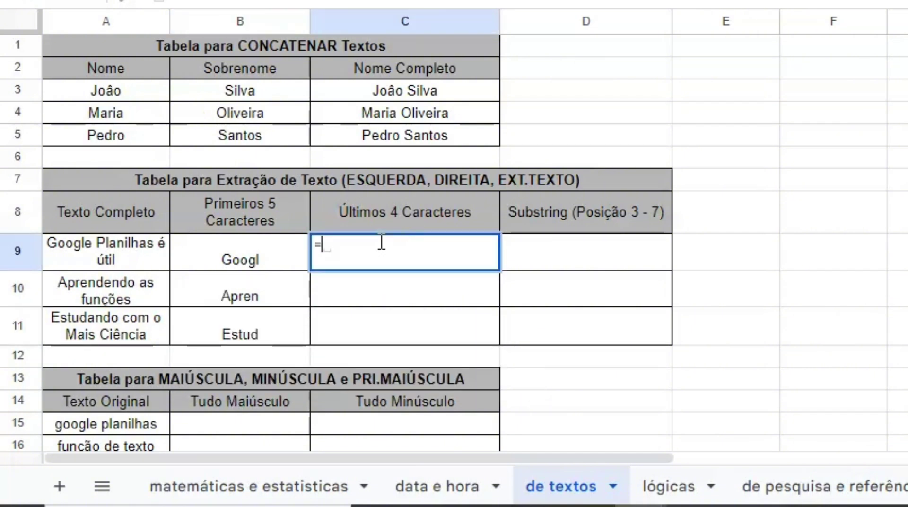
{"action": "type", "text": "DIRE"}
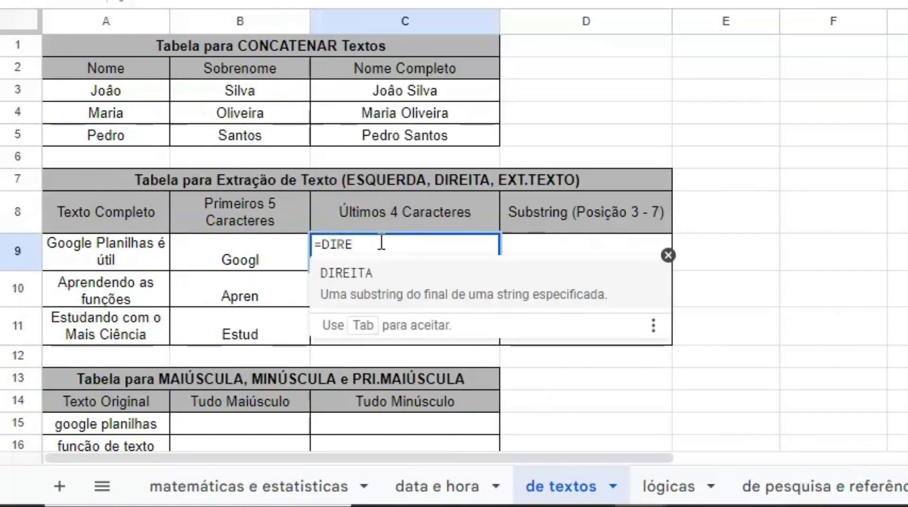
{"action": "left_click", "coordinate": [374, 280]}
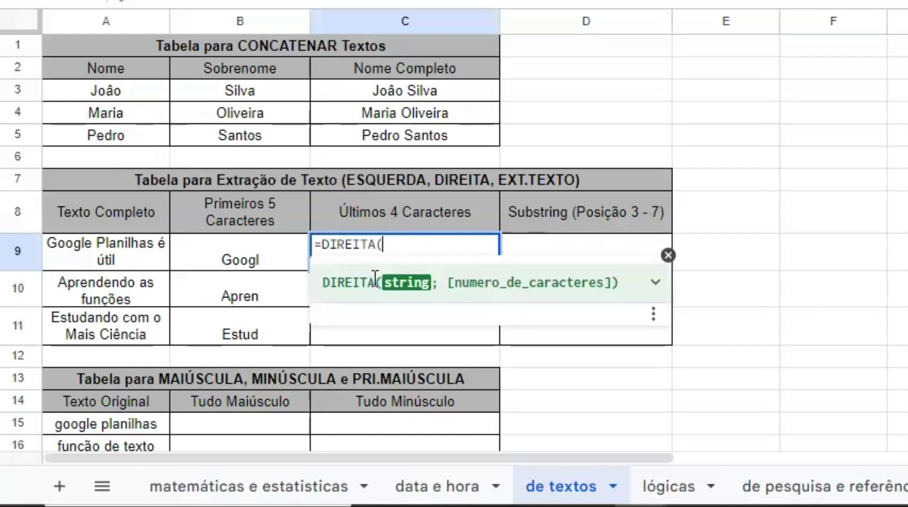
{"action": "type", "text": "A9"}
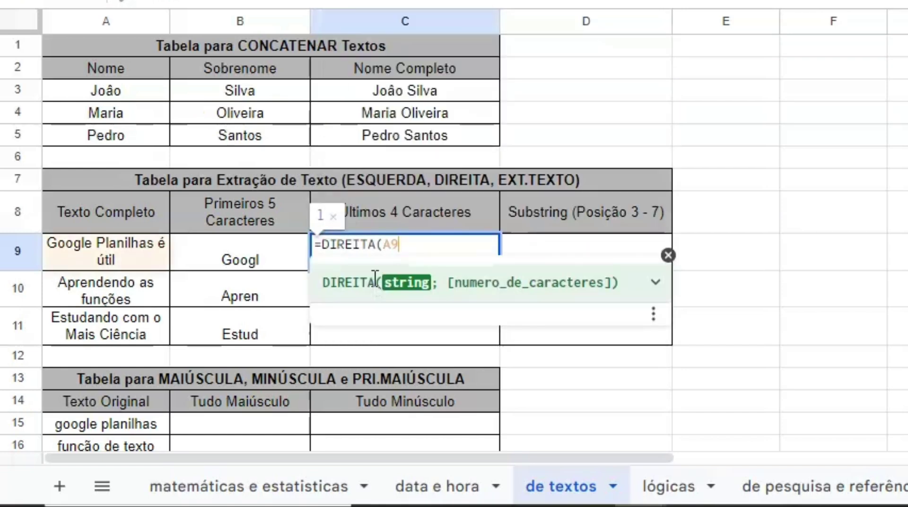
{"action": "type", "text": "; 4"}
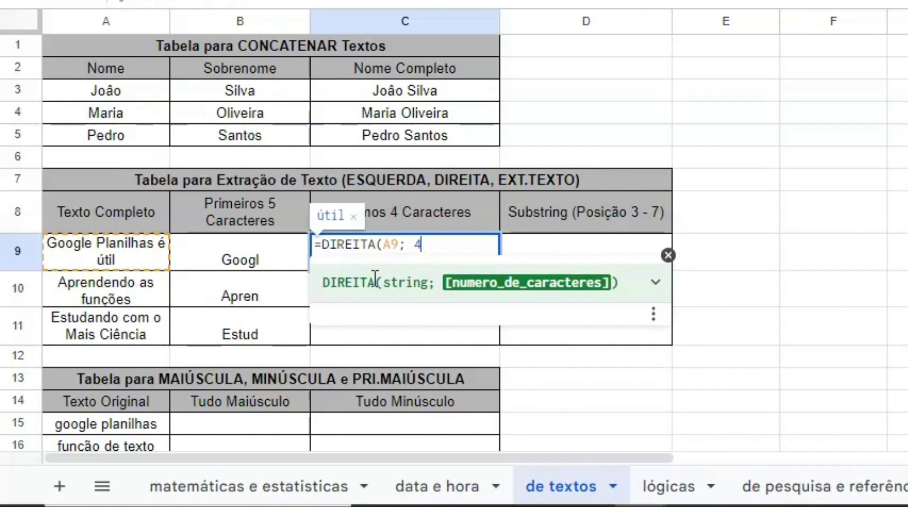
{"action": "type", "text": ")"}
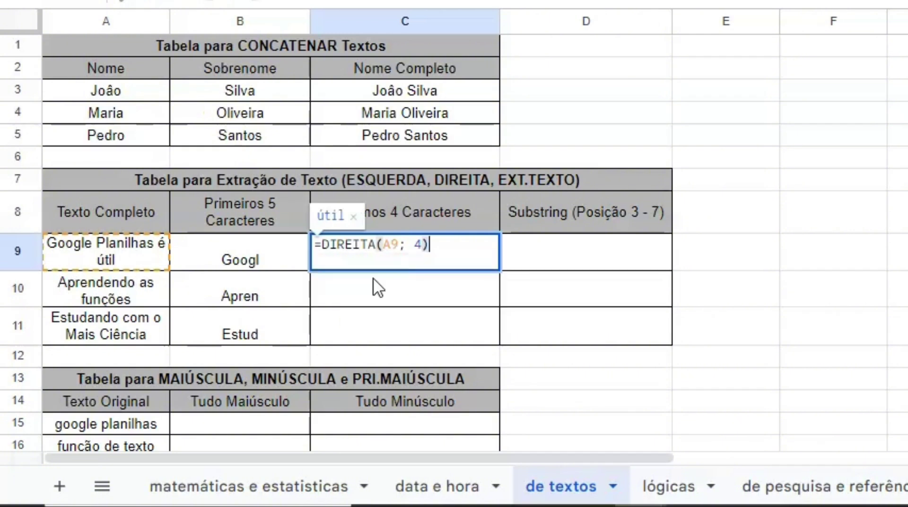
{"action": "key", "text": "Return"}
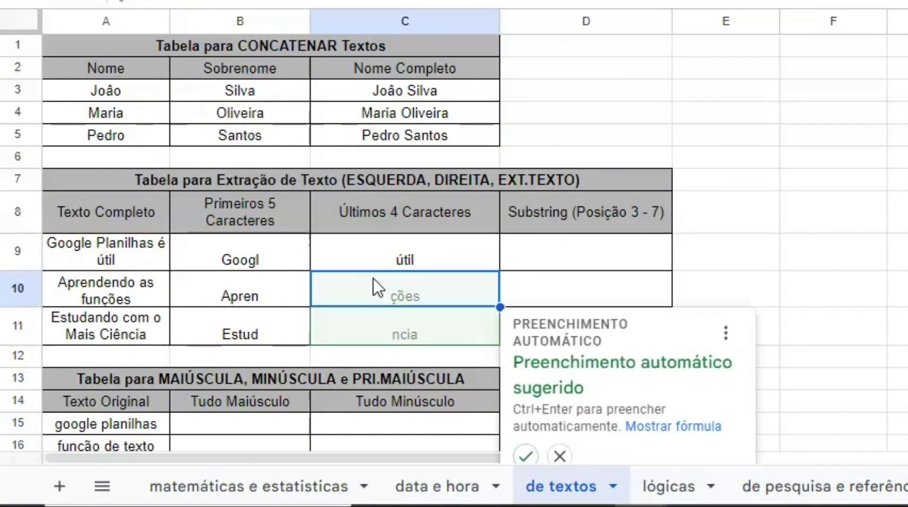
{"action": "left_click", "coordinate": [524, 455]}
{"action": "left_click", "coordinate": [547, 251]}
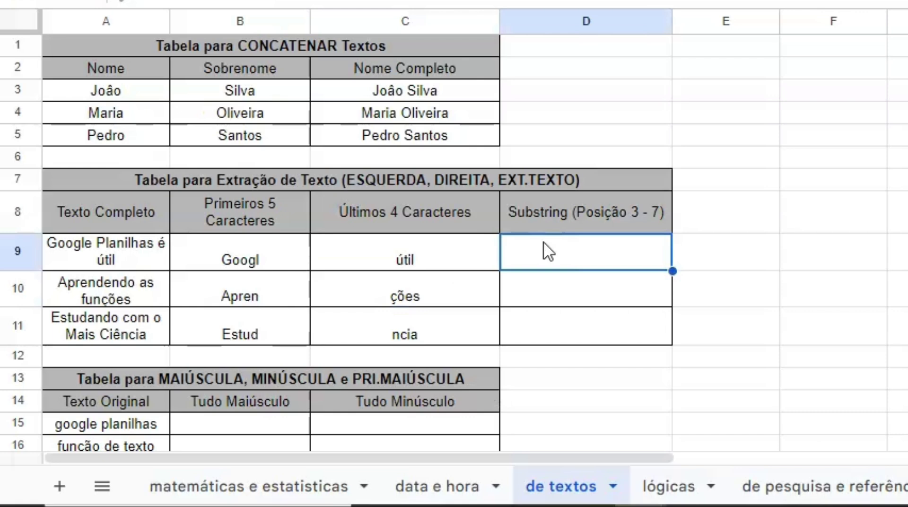
Enter =EXT.TEXTO(A9; 3; 5) in D9 and autofill D10:D11, yielding ogle, rende and tudan
{"action": "type", "text": "="}
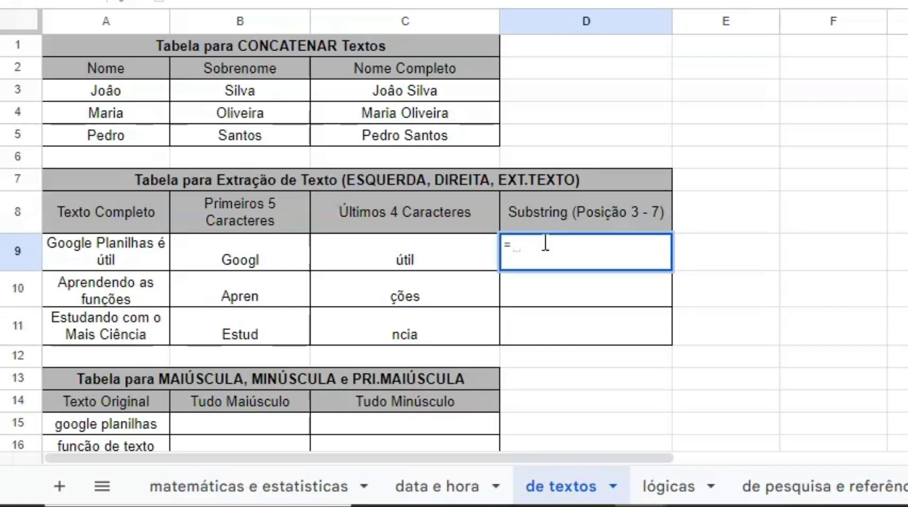
{"action": "type", "text": "EX"}
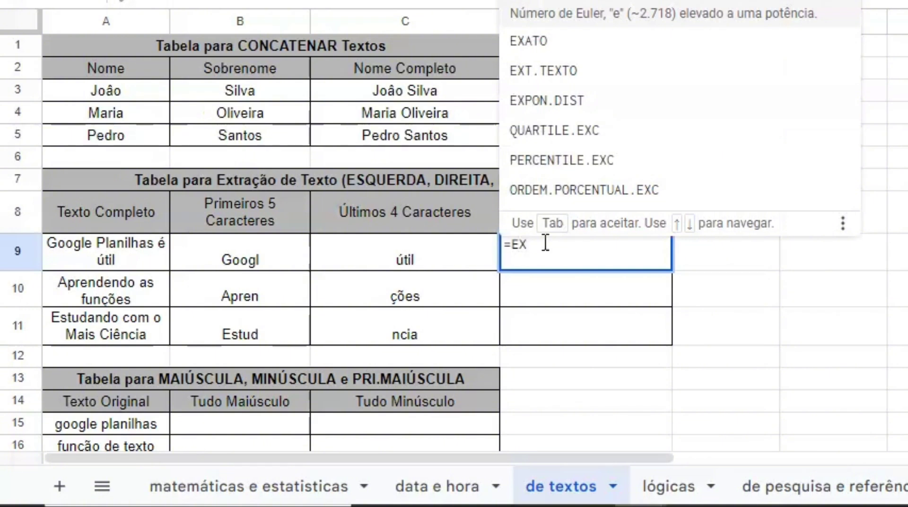
{"action": "type", "text": "T.TEX"}
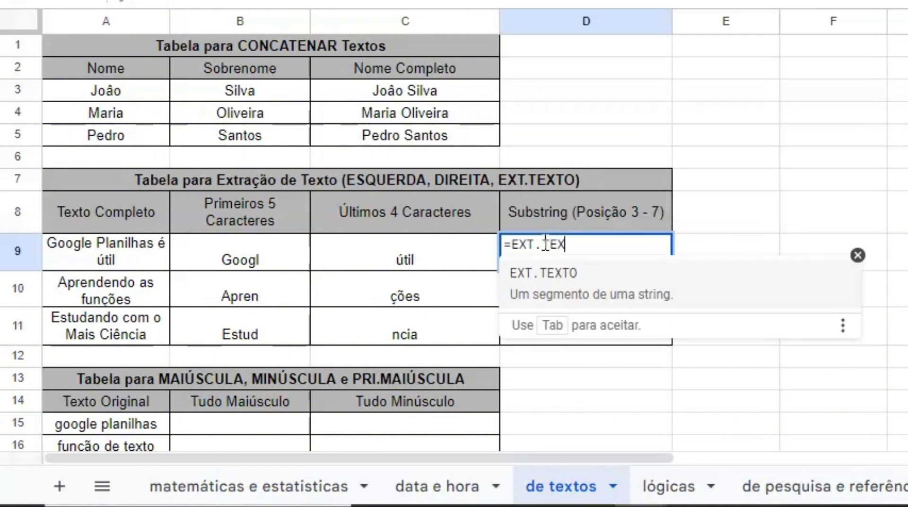
{"action": "type", "text": "TO("}
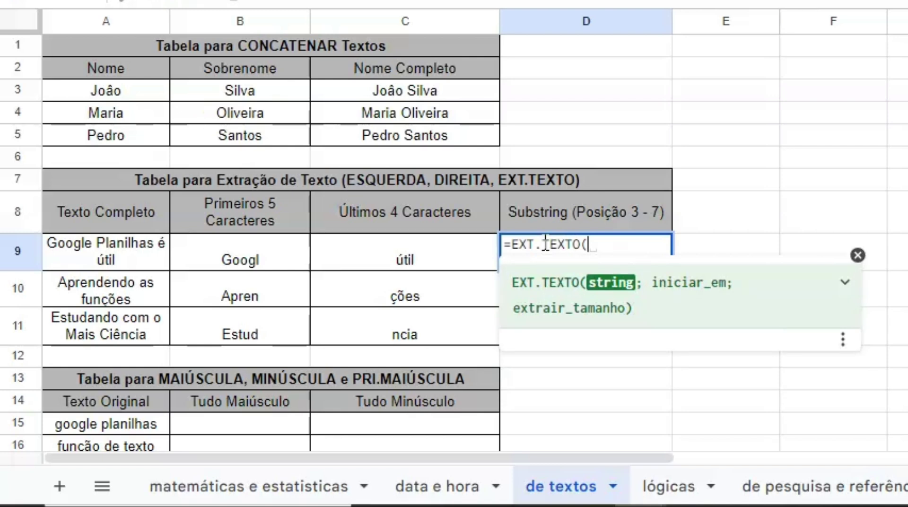
{"action": "type", "text": "A9"}
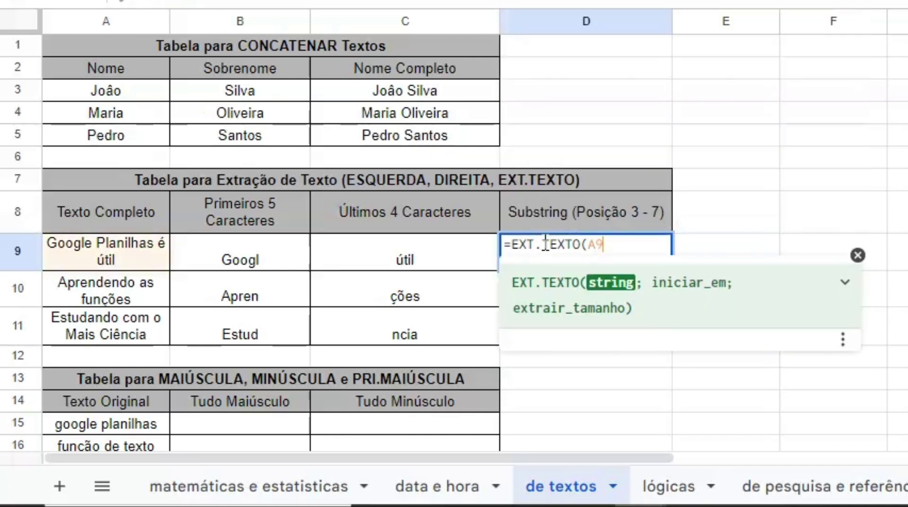
{"action": "type", "text": ";"}
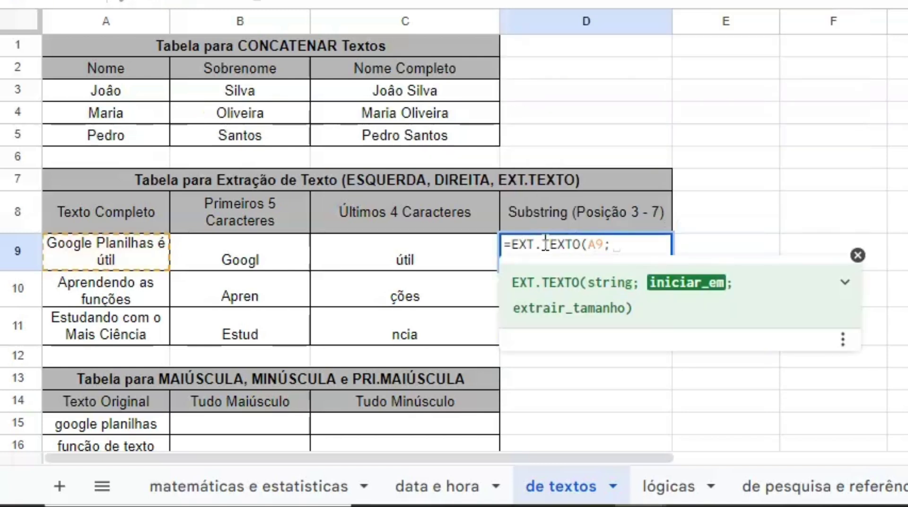
{"action": "type", "text": "3; "}
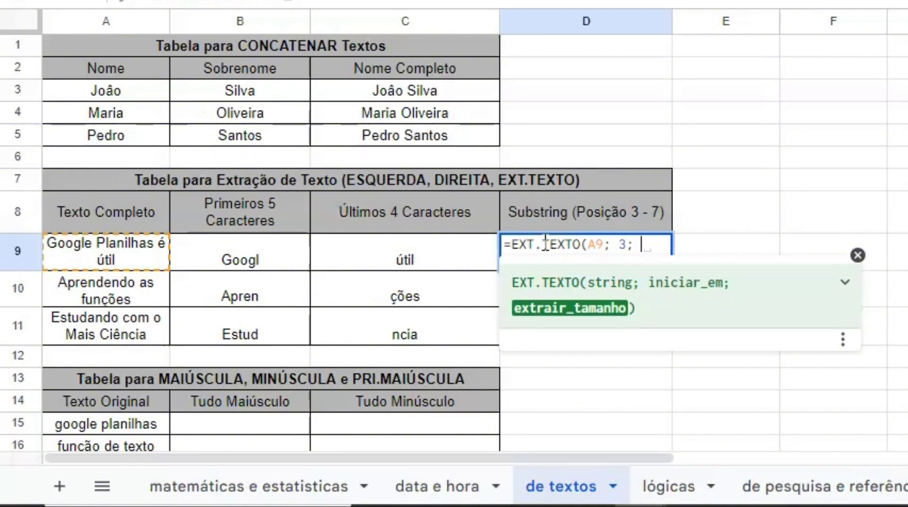
{"action": "type", "text": "5"}
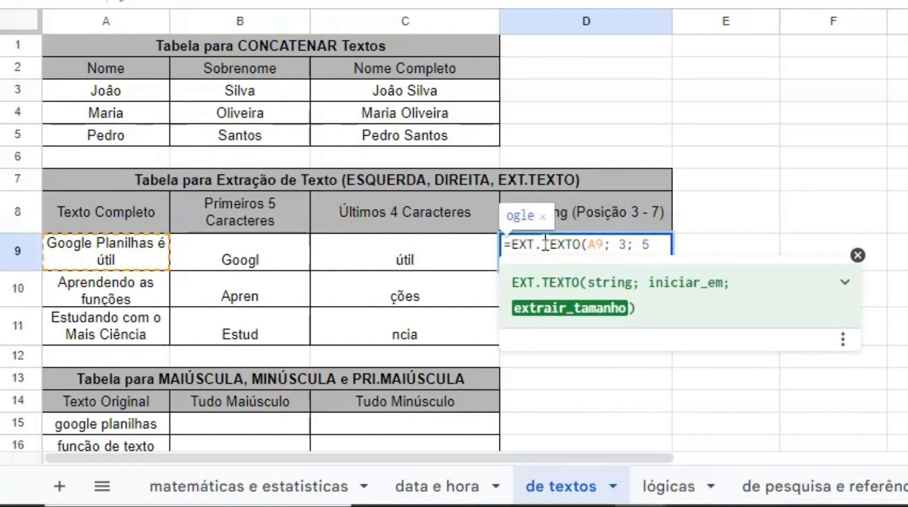
{"action": "type", "text": ")"}
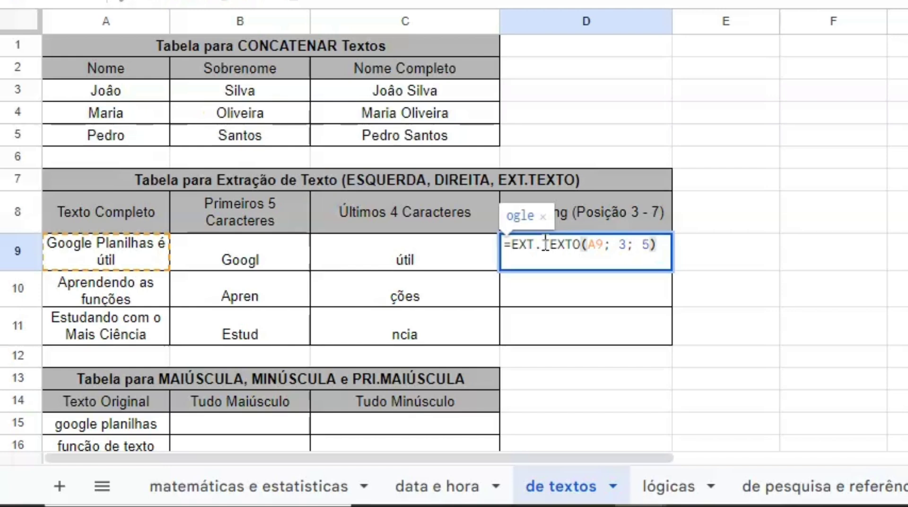
{"action": "key", "text": "Return"}
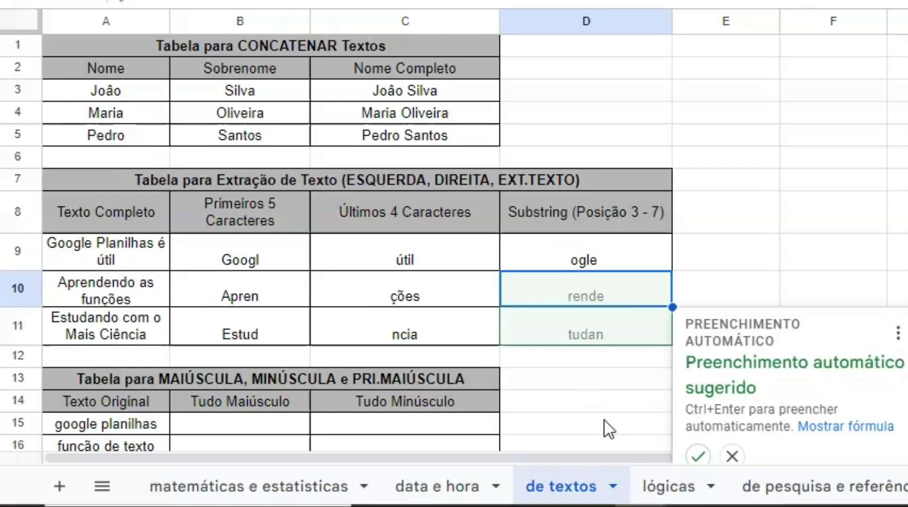
{"action": "left_click", "coordinate": [697, 456]}
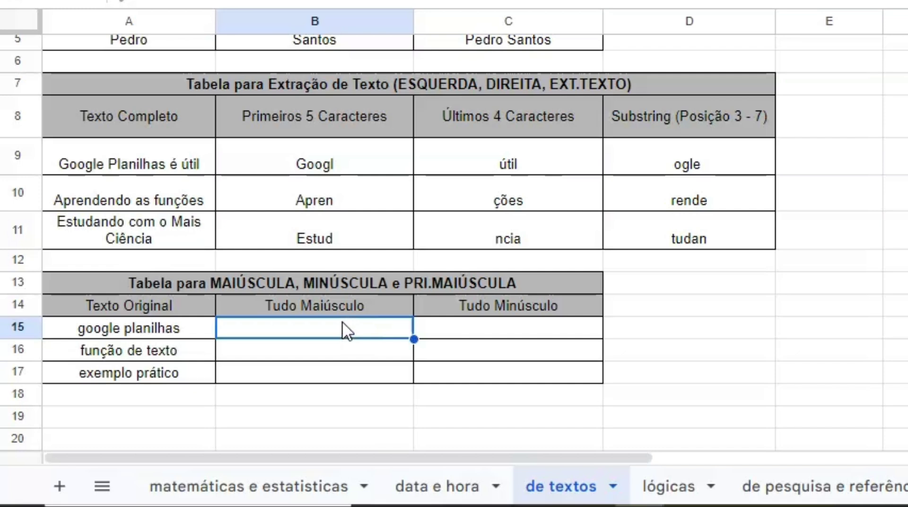
Fill B15:B17 with =MAIÚSCULA(A15) through =MAIÚSCULA(A17) to show the texts in capitals
{"action": "type", "text": "=MAI"}
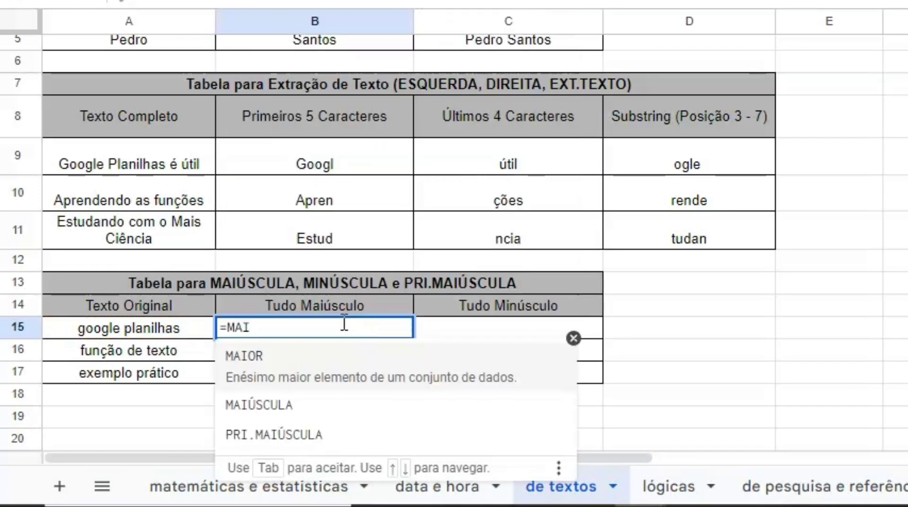
{"action": "type", "text": "ÚSCULA"}
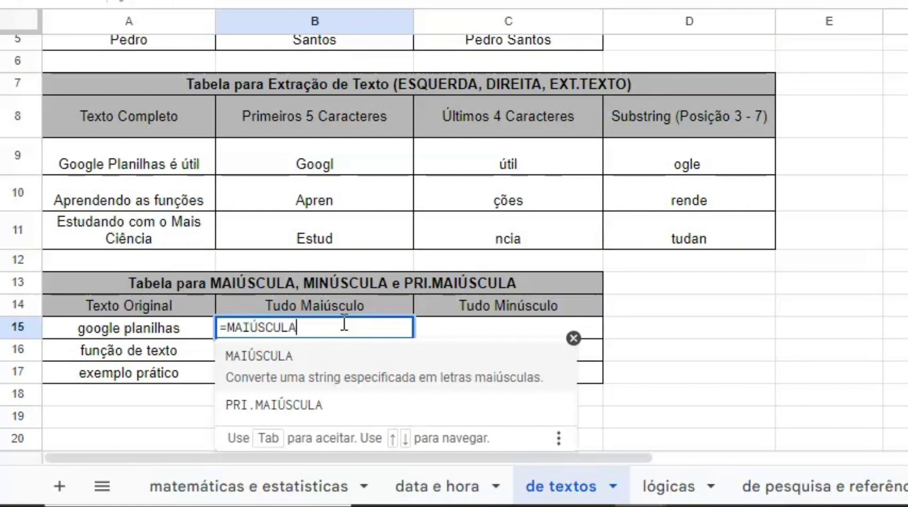
{"action": "type", "text": "("}
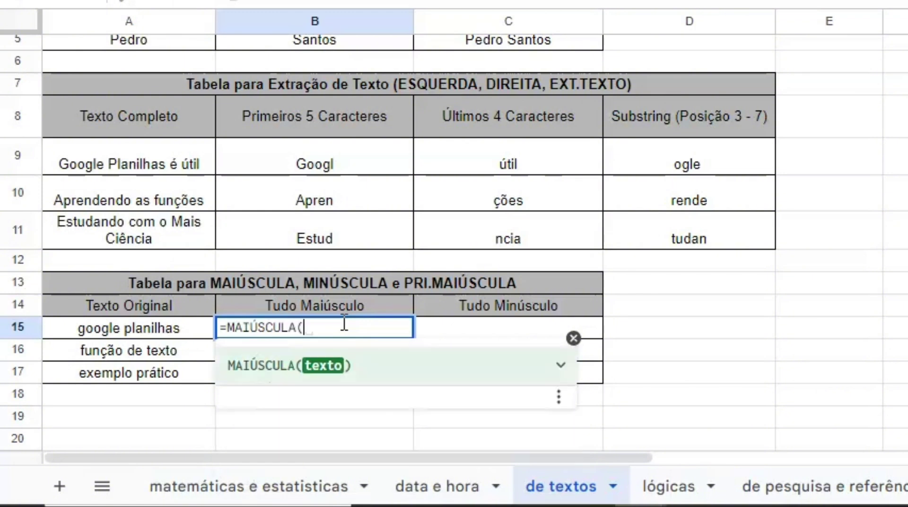
{"action": "type", "text": "A1"}
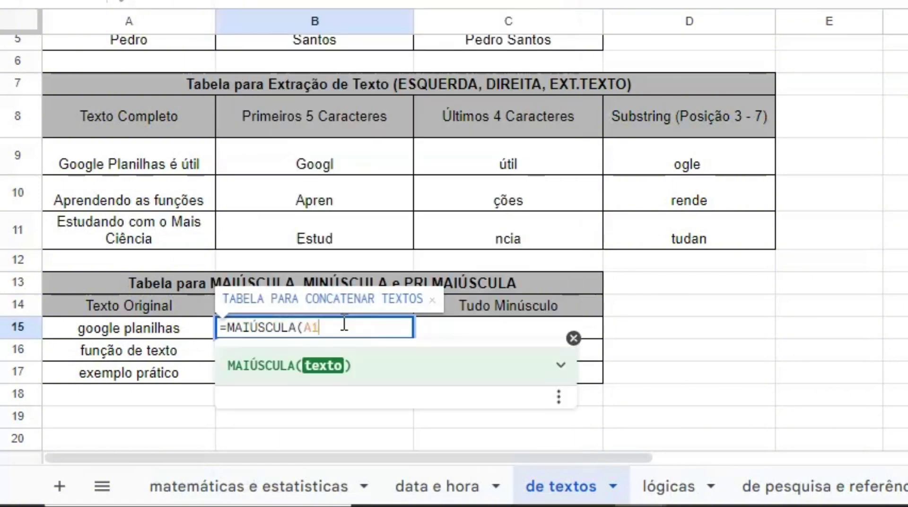
{"action": "type", "text": "5)"}
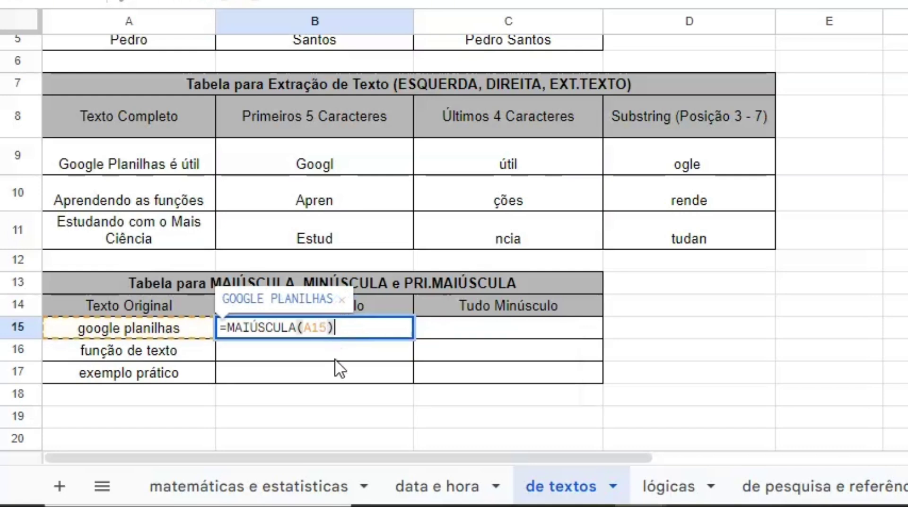
{"action": "key", "text": "Return"}
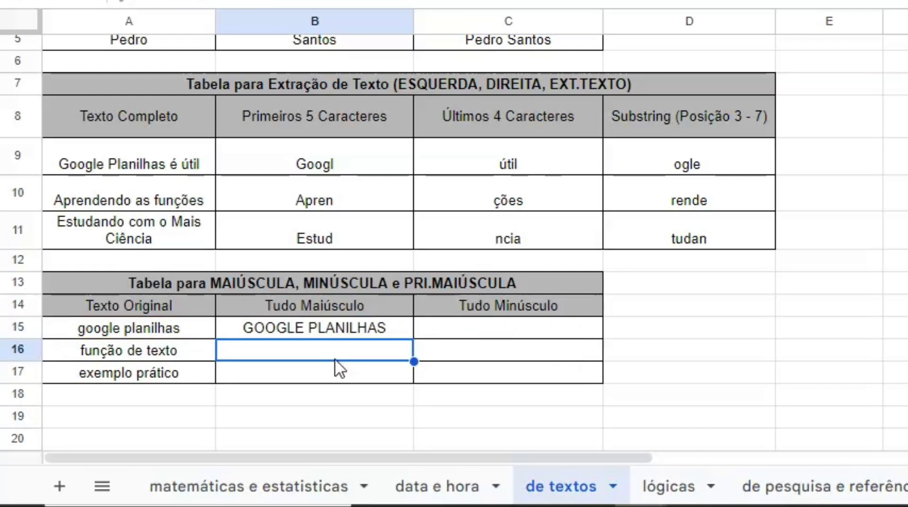
{"action": "type", "text": "=MAIÚSCULA(A16"}
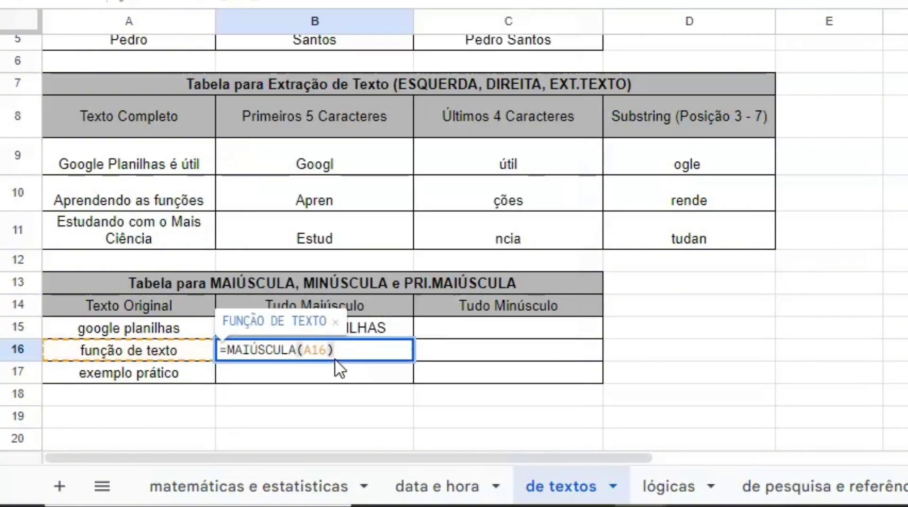
{"action": "key", "text": "Return"}
{"action": "type", "text": "="}
{"action": "key", "text": "Tab"}
Enter =MINÚSCULA(B15) in C15 so it shows google planilhas
{"action": "left_click", "coordinate": [449, 331]}
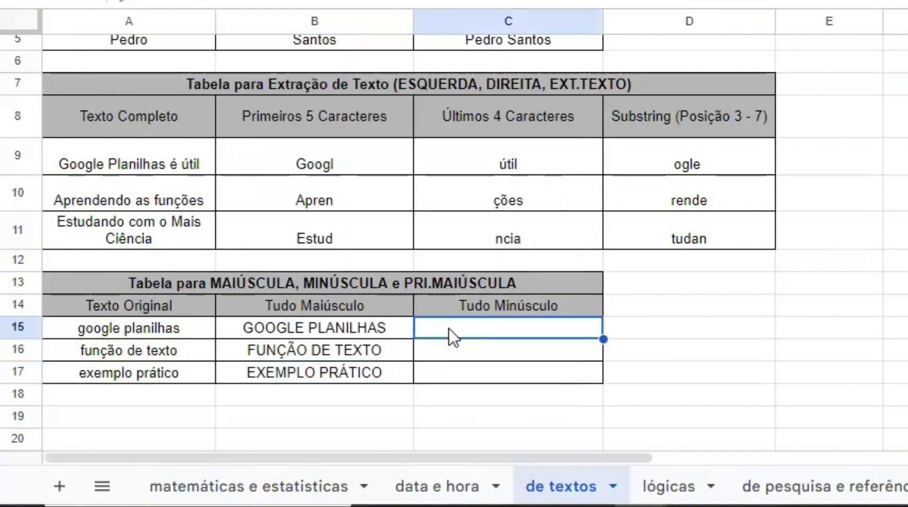
{"action": "type", "text": "=MIN"}
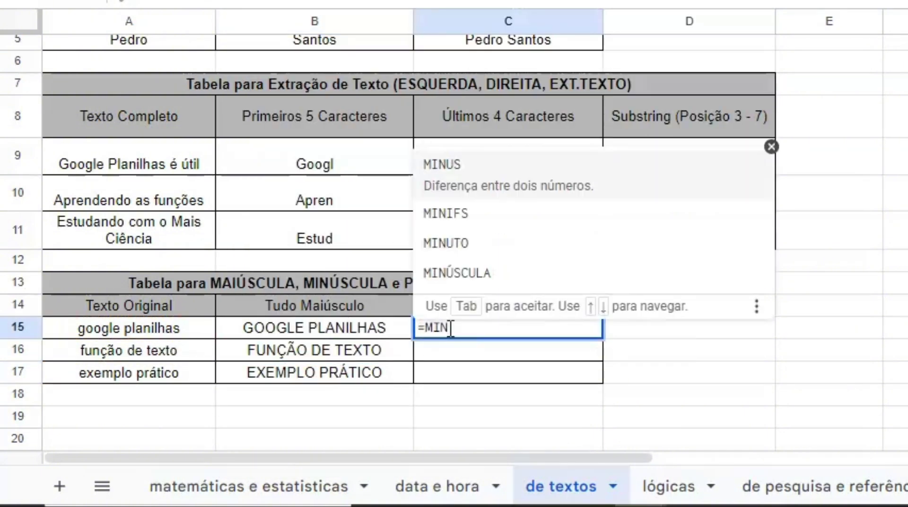
{"action": "left_click", "coordinate": [440, 255]}
{"action": "type", "text": "BQ"}
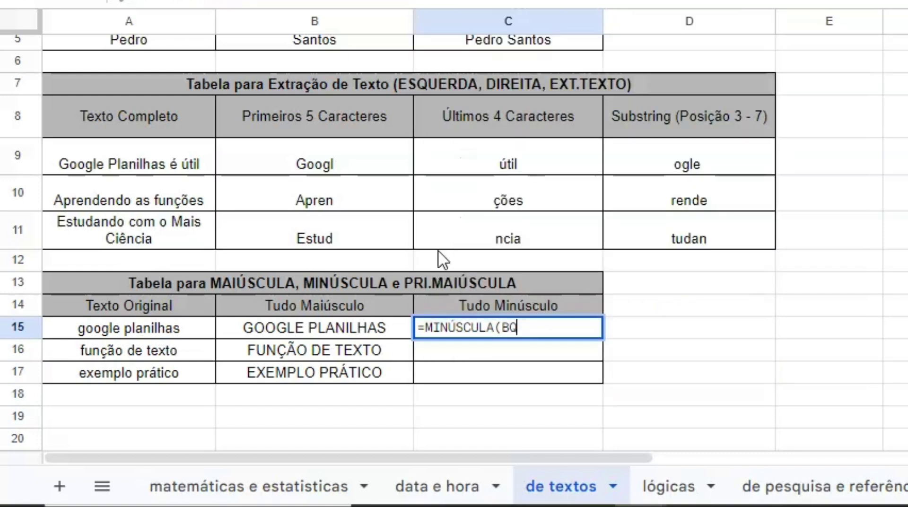
{"action": "key", "text": "BackSpace"}
{"action": "type", "text": "16"}
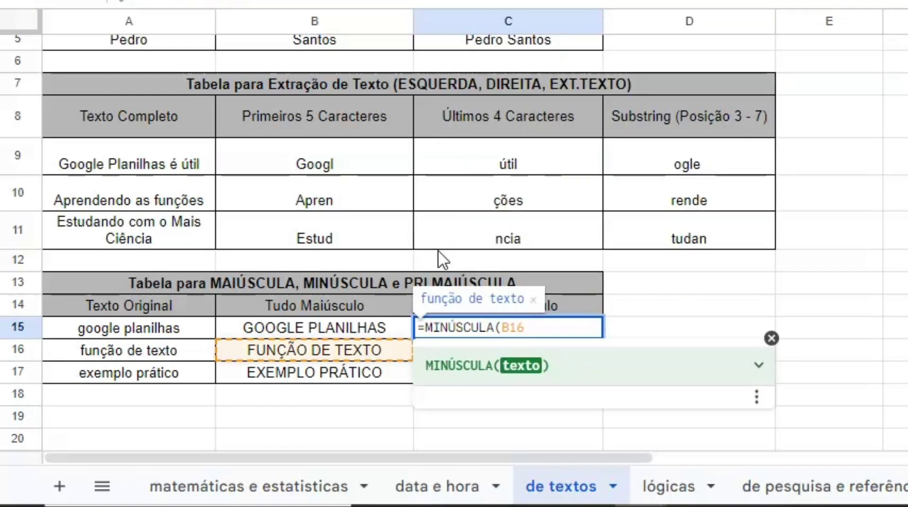
{"action": "key", "text": "BackSpace"}
{"action": "type", "text": "5)"}
{"action": "key", "text": "Return"}
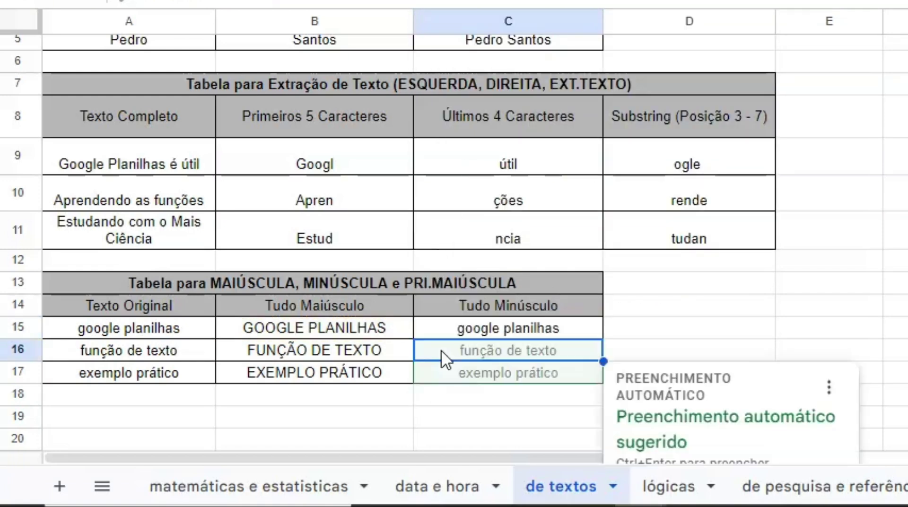
{"action": "scroll", "coordinate": [681, 440], "scroll_direction": "down", "scroll_amount": 3}
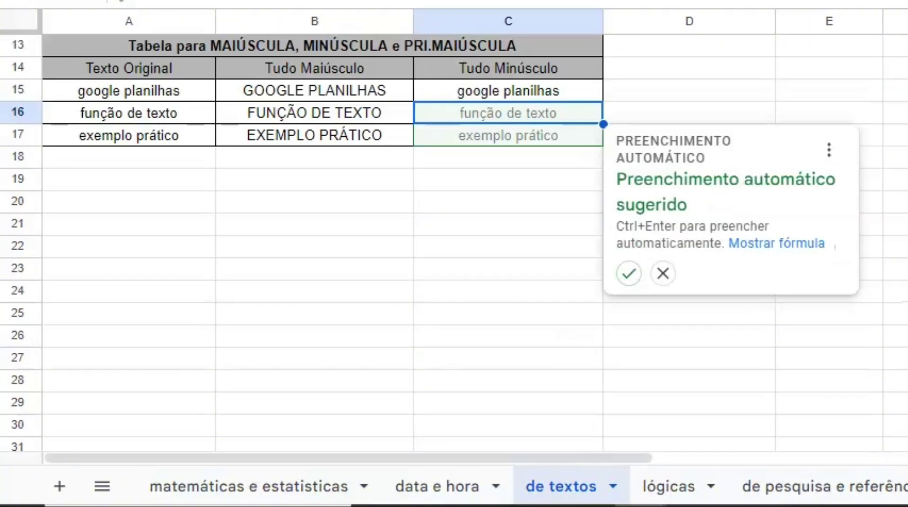
Fill the remaining lowercase rows, then apply =SE(A3>=7; "APROVADO"; "REPROVADO") to B3:B5
{"action": "left_click", "coordinate": [624, 284]}
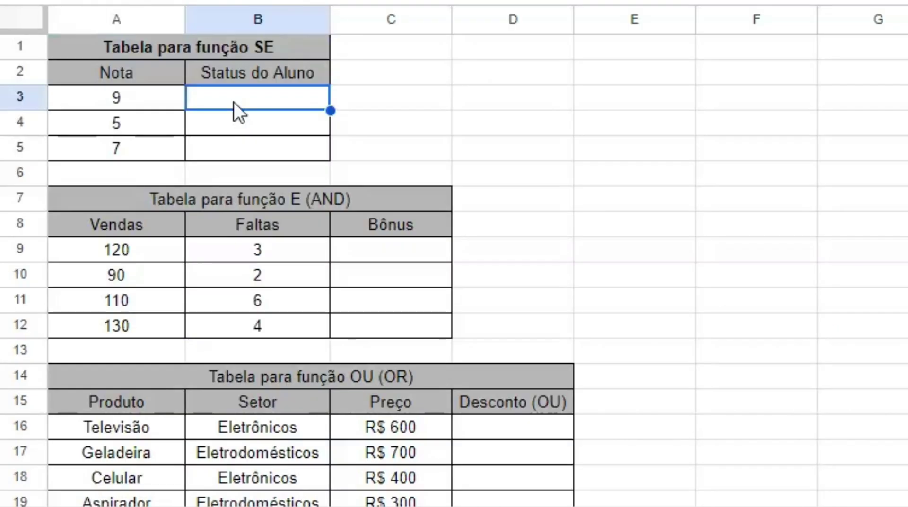
{"action": "type", "text": "=SE"}
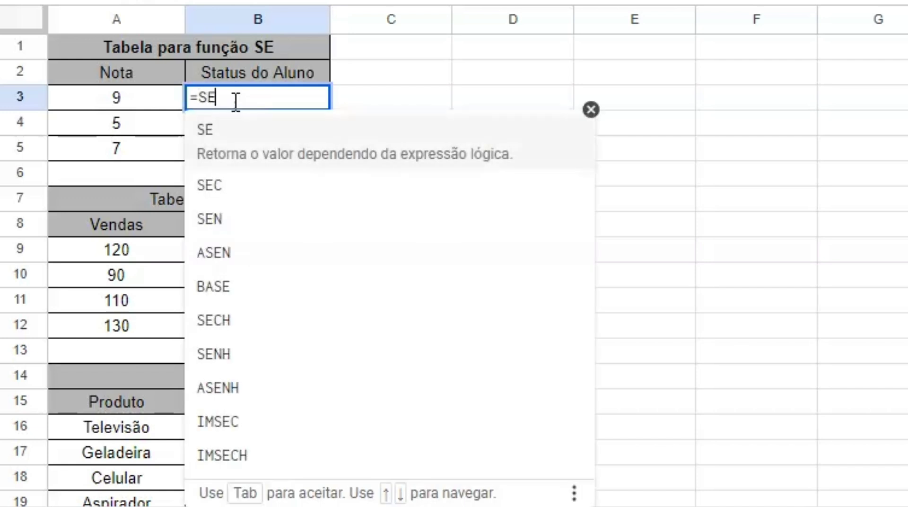
{"action": "type", "text": "("}
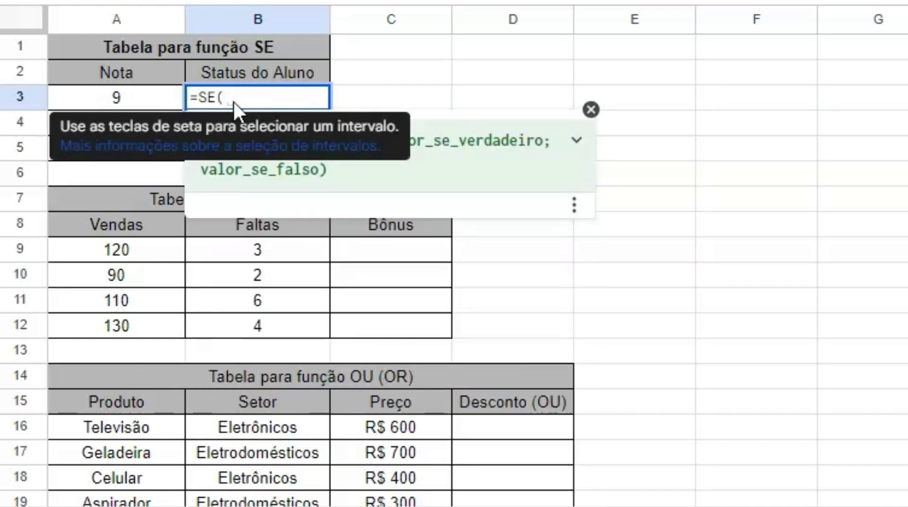
{"action": "type", "text": "A3"}
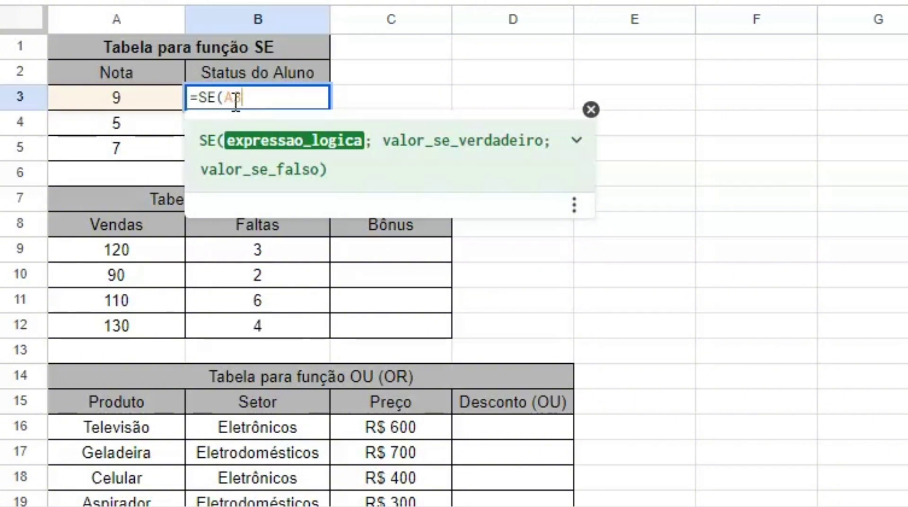
{"action": "type", "text": ">="}
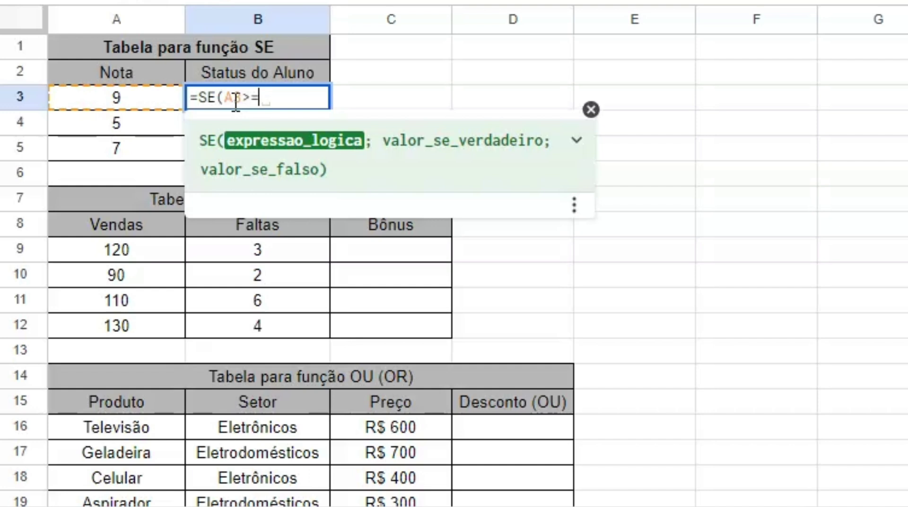
{"action": "type", "text": "7; "}
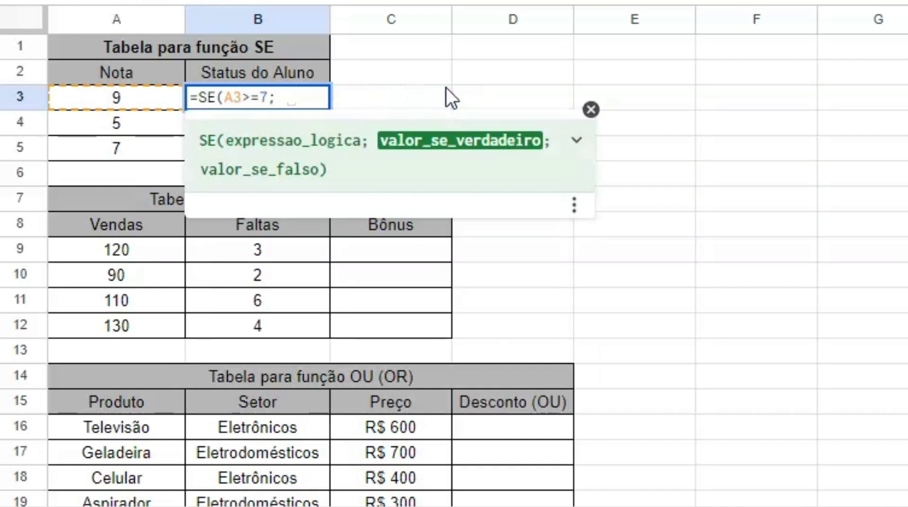
{"action": "type", "text": "\"APRO"}
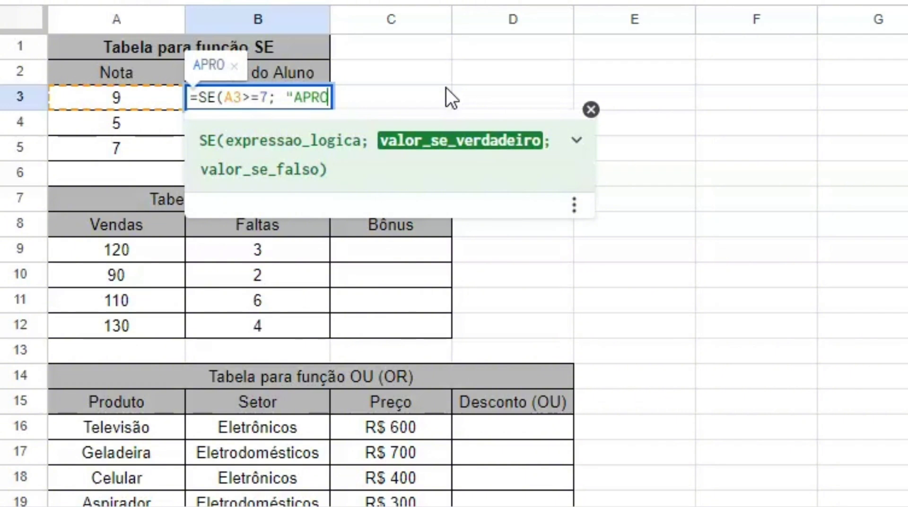
{"action": "type", "text": "VADO"}
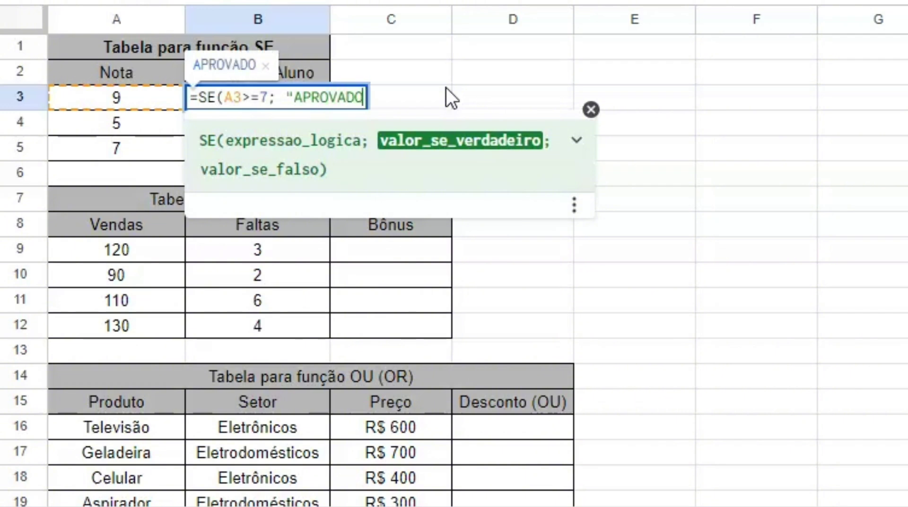
{"action": "type", "text": "\"; "}
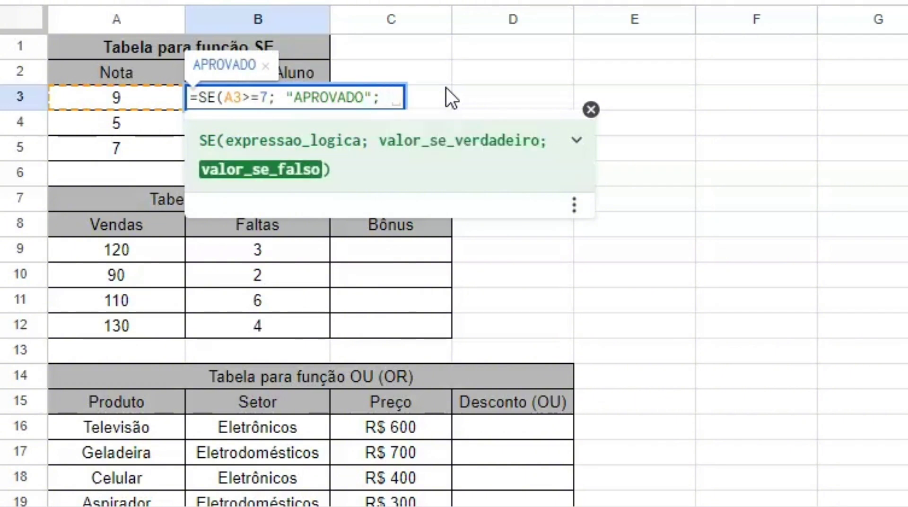
{"action": "type", "text": "\"REPROVAD"}
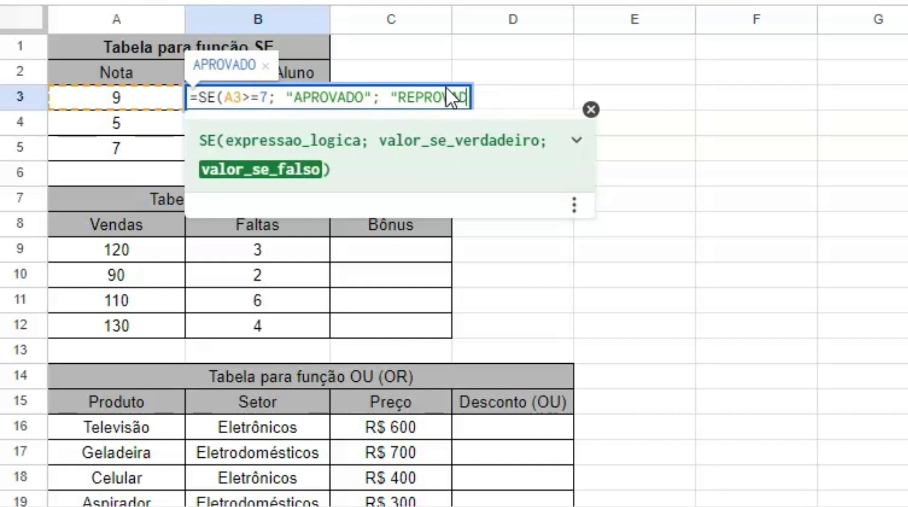
{"action": "type", "text": "O\""}
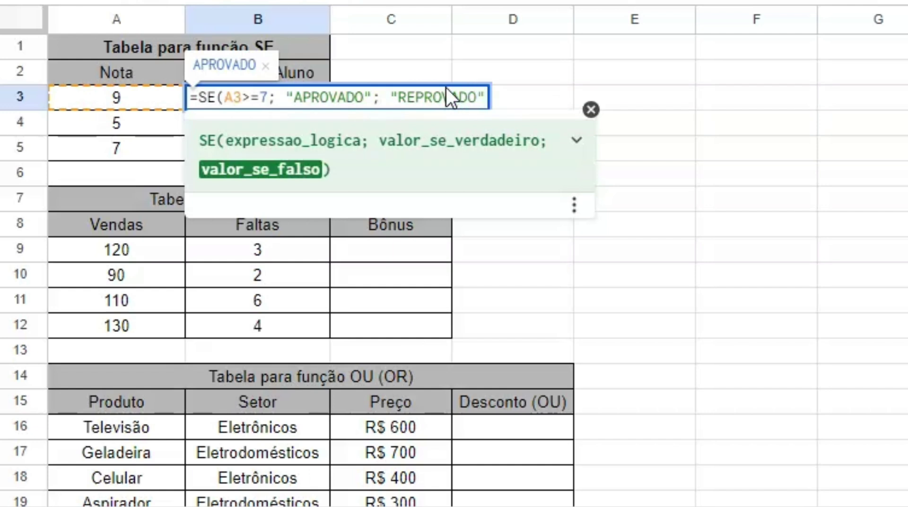
{"action": "type", "text": ")"}
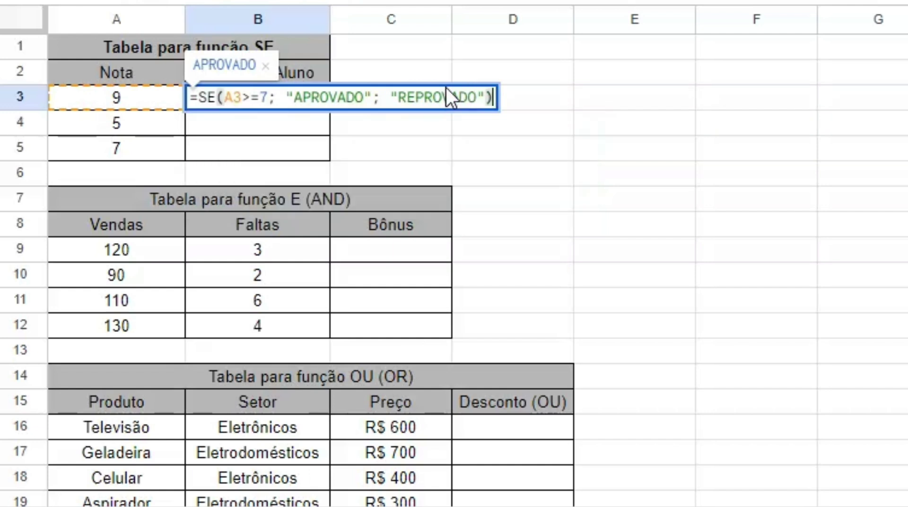
{"action": "left_click", "coordinate": [591, 123]}
{"action": "left_click", "coordinate": [269, 116]}
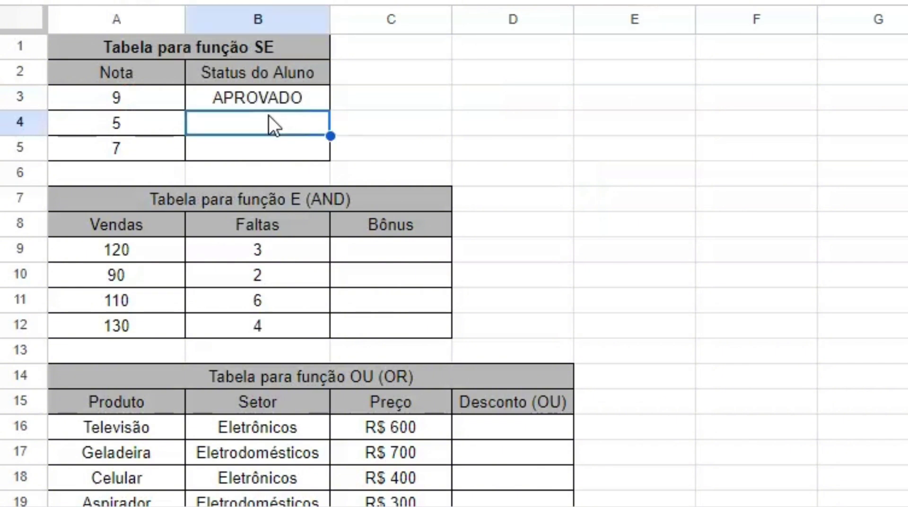
{"action": "type", "text": "="}
{"action": "key", "text": "Tab"}
{"action": "key", "text": "Return"}
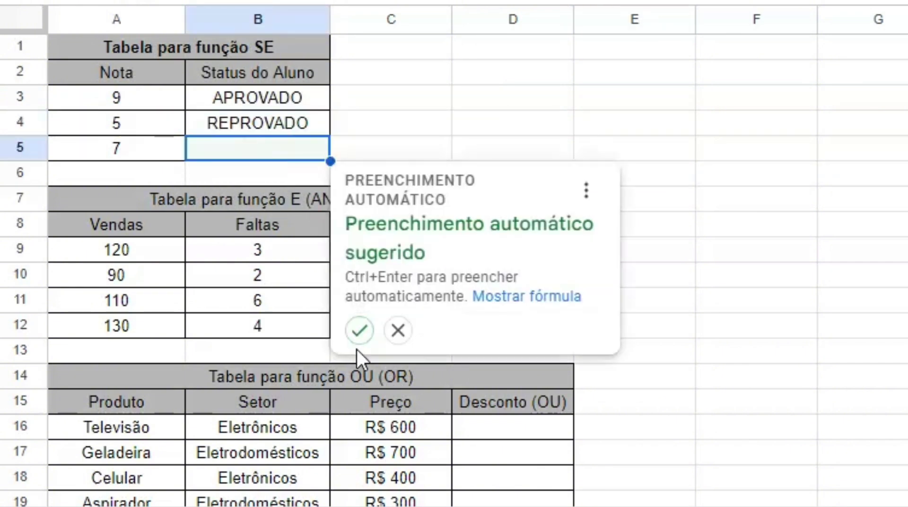
{"action": "left_click", "coordinate": [357, 331]}
{"action": "left_click", "coordinate": [383, 255]}
Apply =SE(E(A9>100; B9<5); "SIM"; "NÃO") to C9:C12, giving SIM, NÃO, NÃO, SIM
{"action": "type", "text": "="}
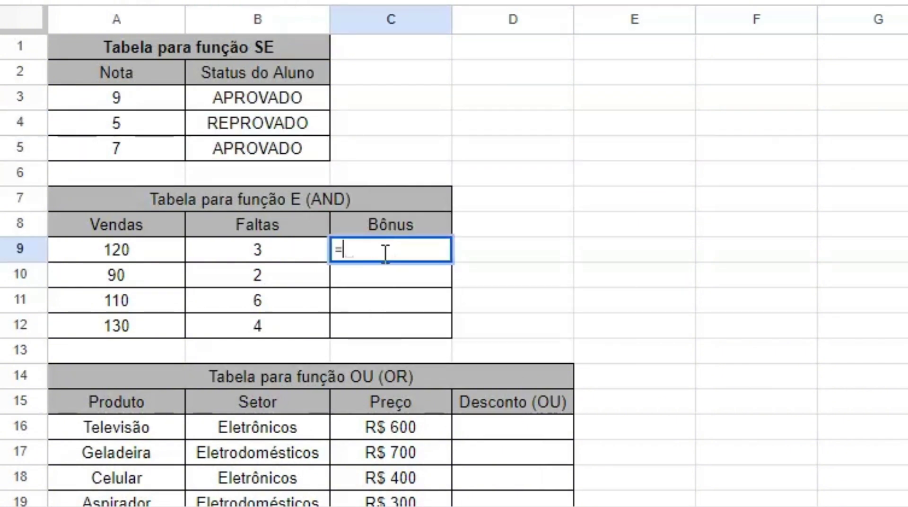
{"action": "type", "text": "SE("}
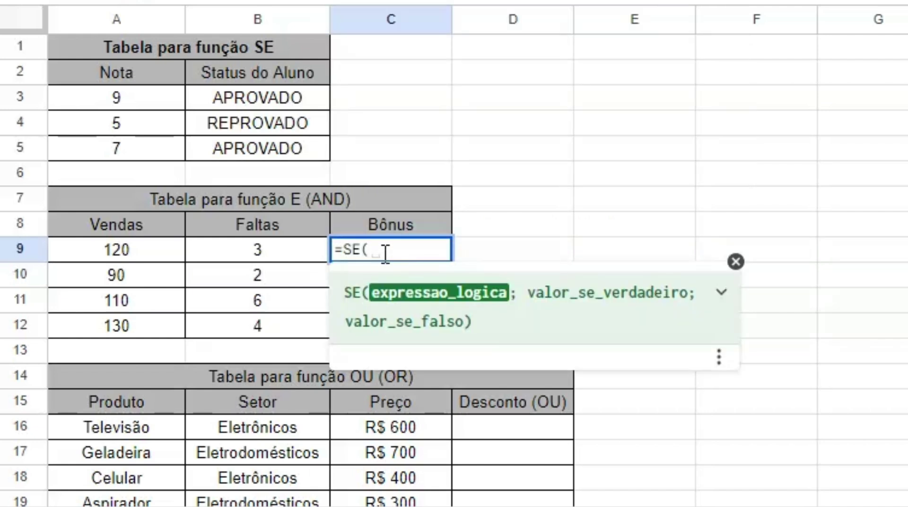
{"action": "type", "text": "E("}
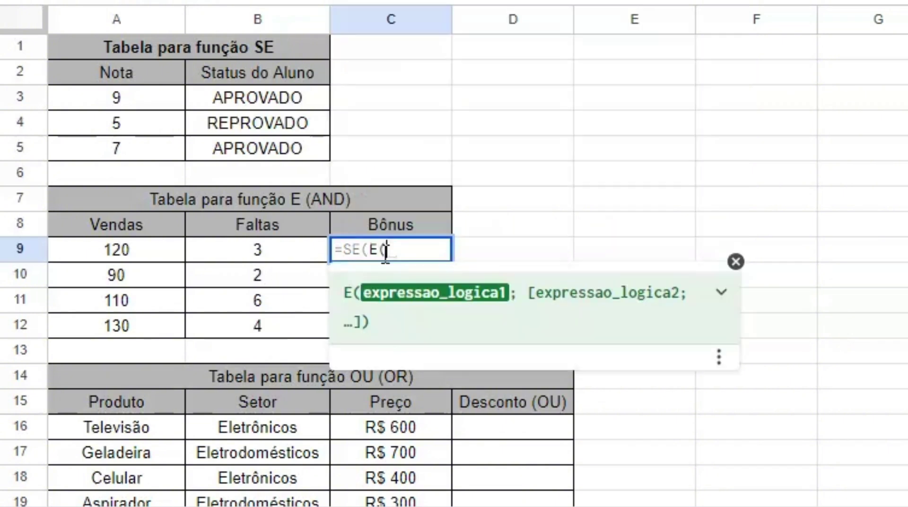
{"action": "type", "text": "A"}
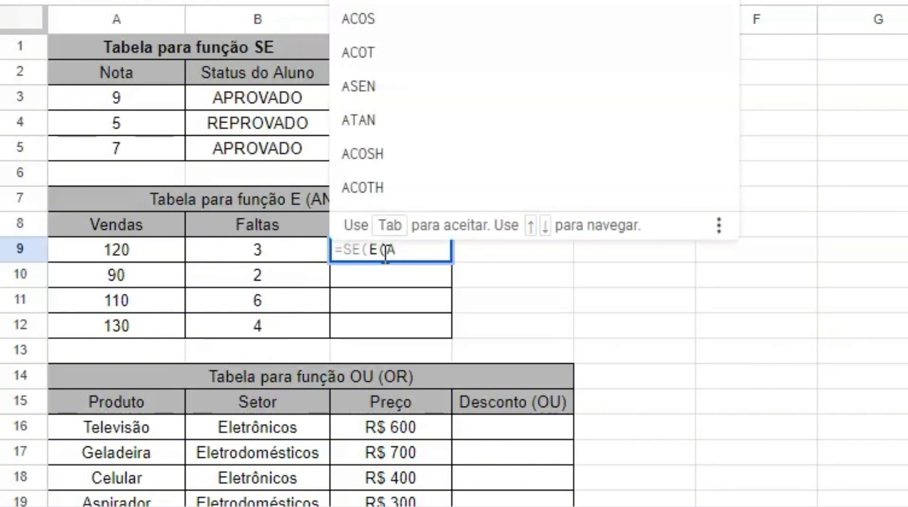
{"action": "type", "text": "9"}
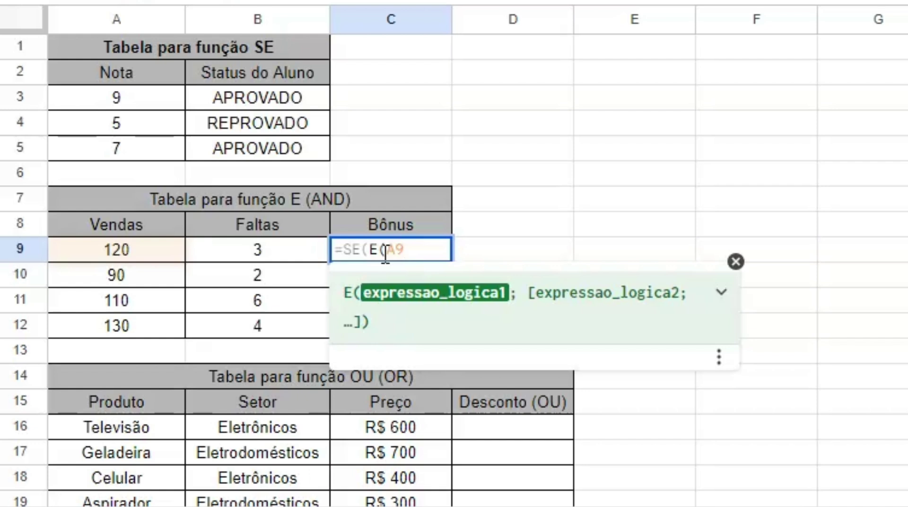
{"action": "type", "text": ">100"}
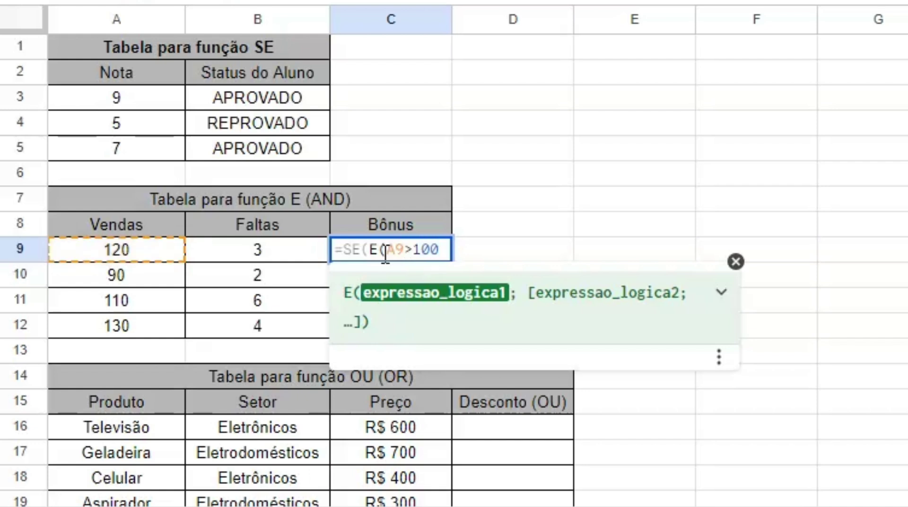
{"action": "type", "text": "; "}
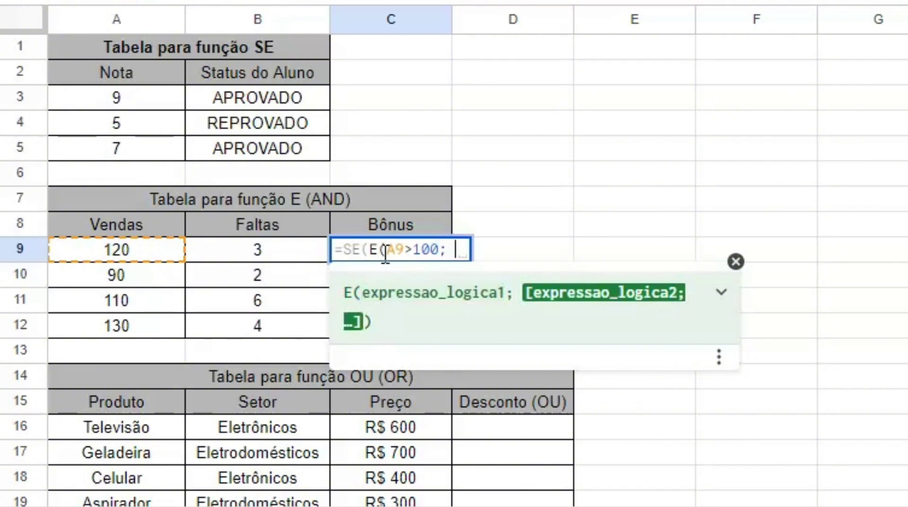
{"action": "type", "text": " B9"}
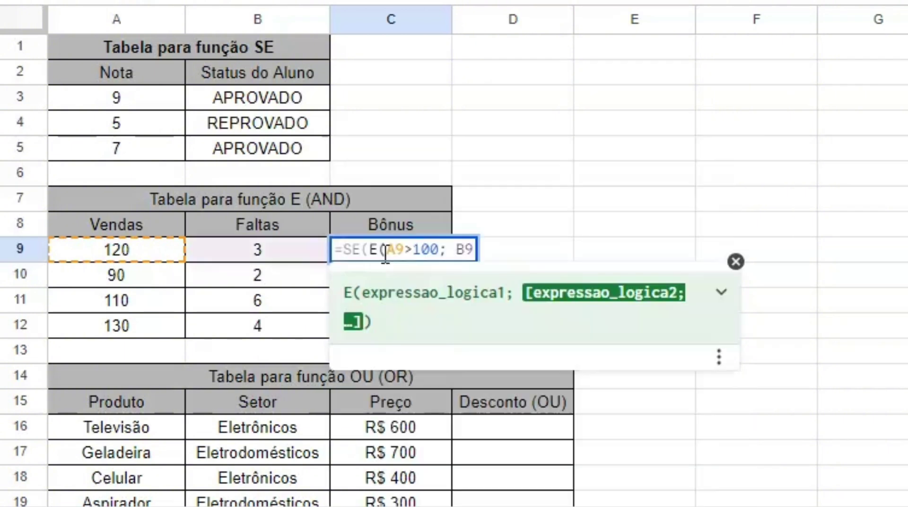
{"action": "type", "text": ">"}
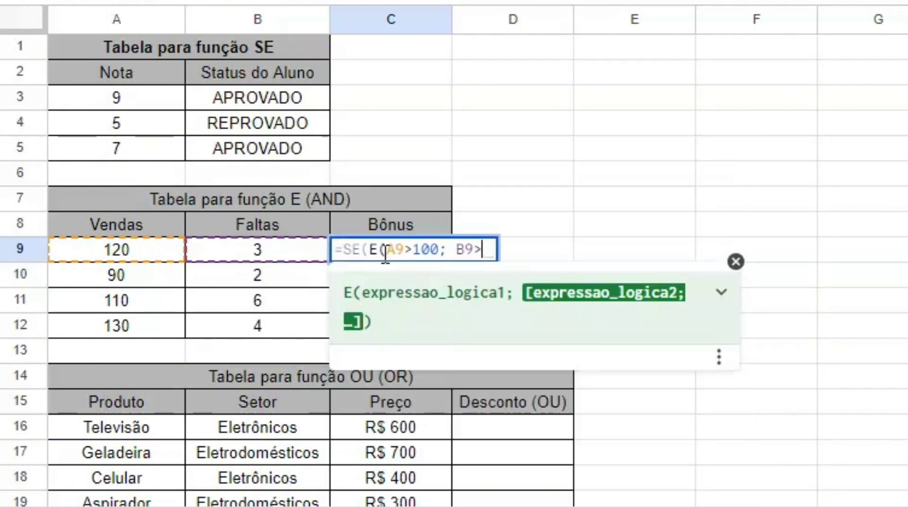
{"action": "key", "text": "BackSpace"}
{"action": "type", "text": "<5"}
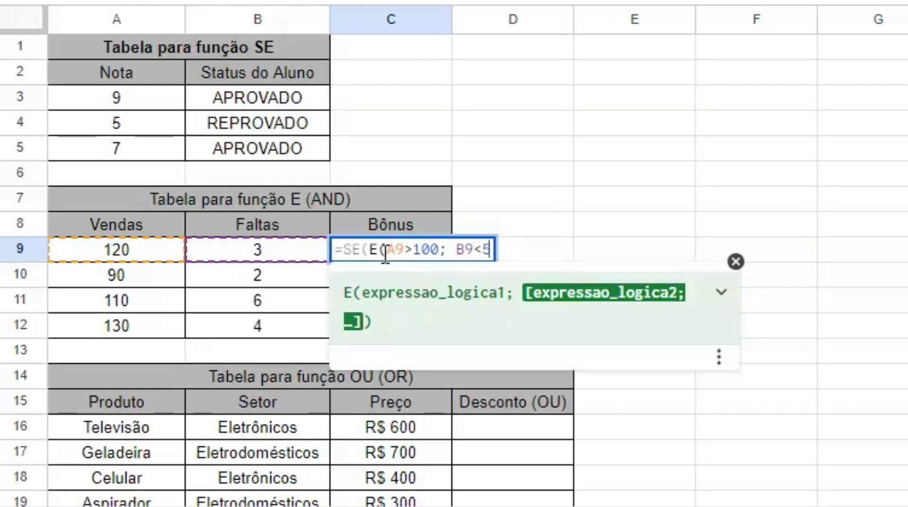
{"action": "type", "text": ")"}
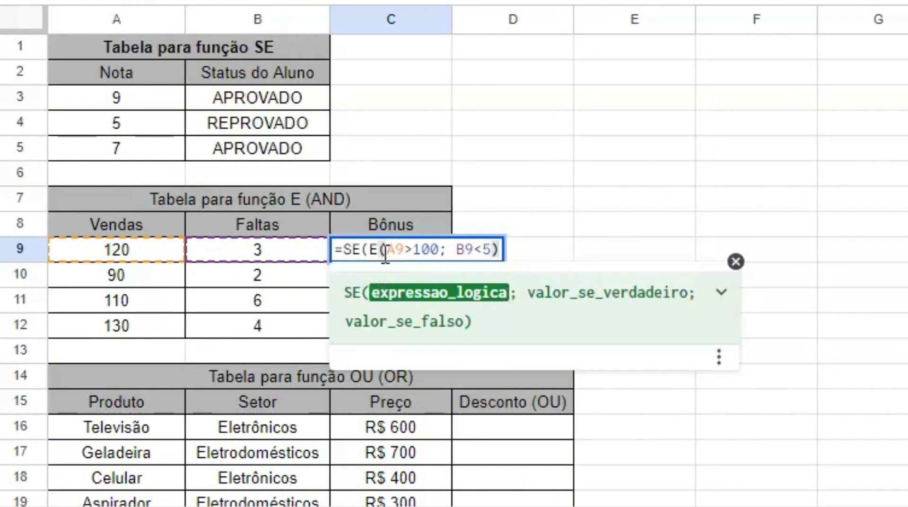
{"action": "type", "text": "; \"SI"}
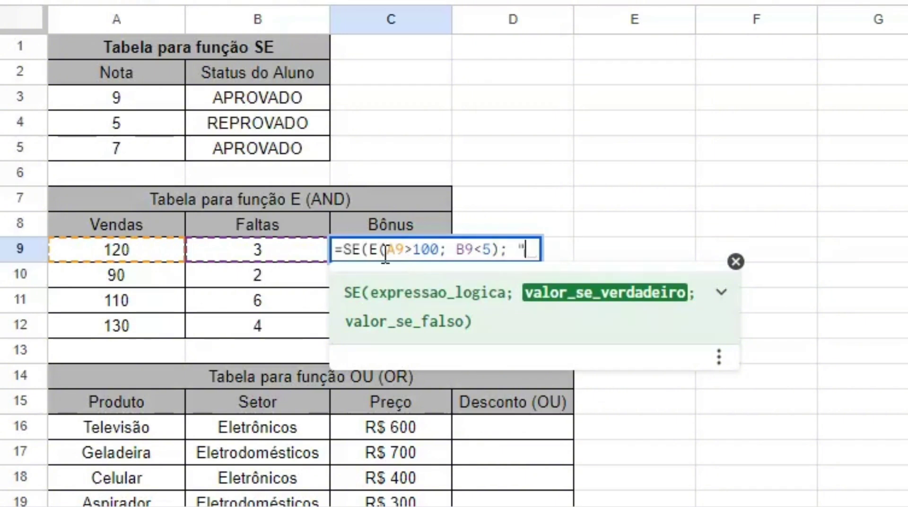
{"action": "type", "text": "M"}
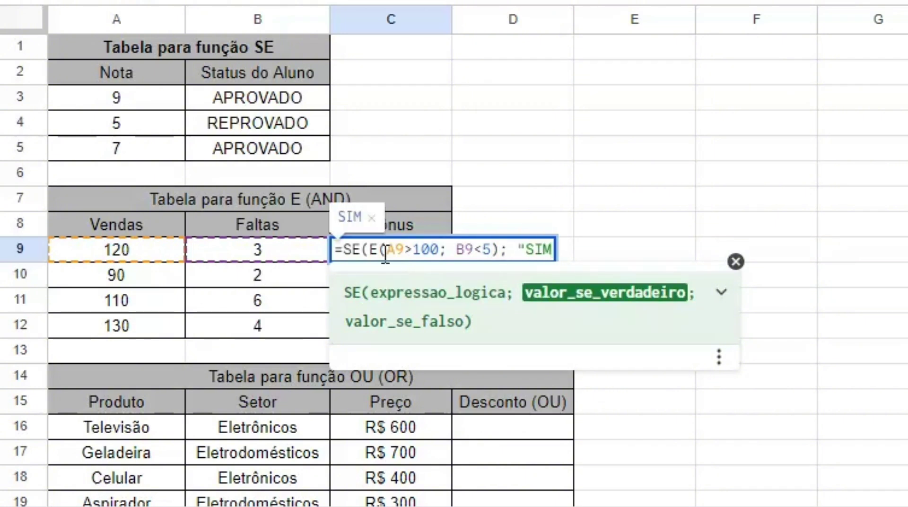
{"action": "type", "text": "\"; "}
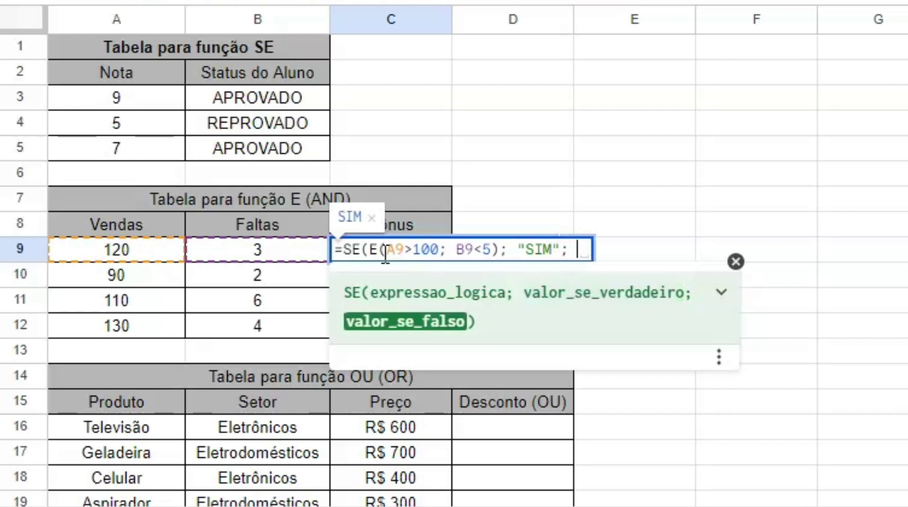
{"action": "type", "text": "\"NÃO"}
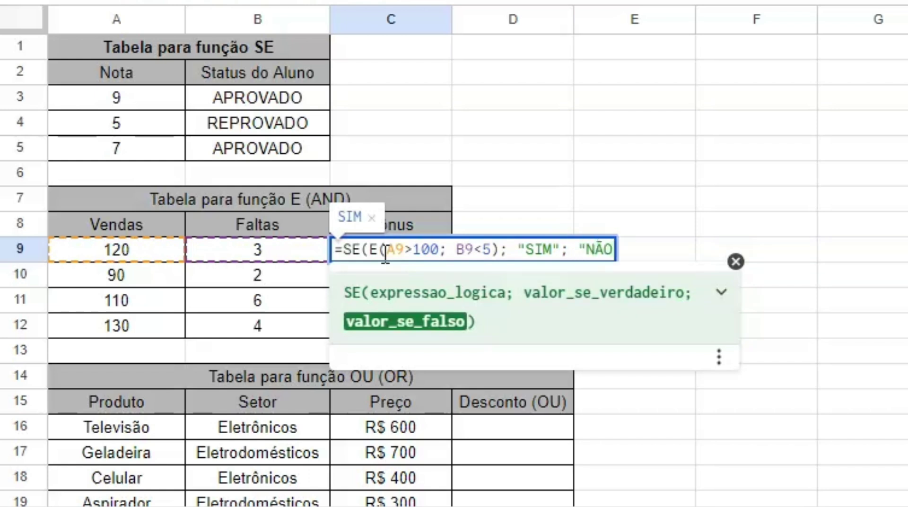
{"action": "type", "text": "\")"}
{"action": "left_click", "coordinate": [398, 302]}
{"action": "left_click", "coordinate": [391, 272]}
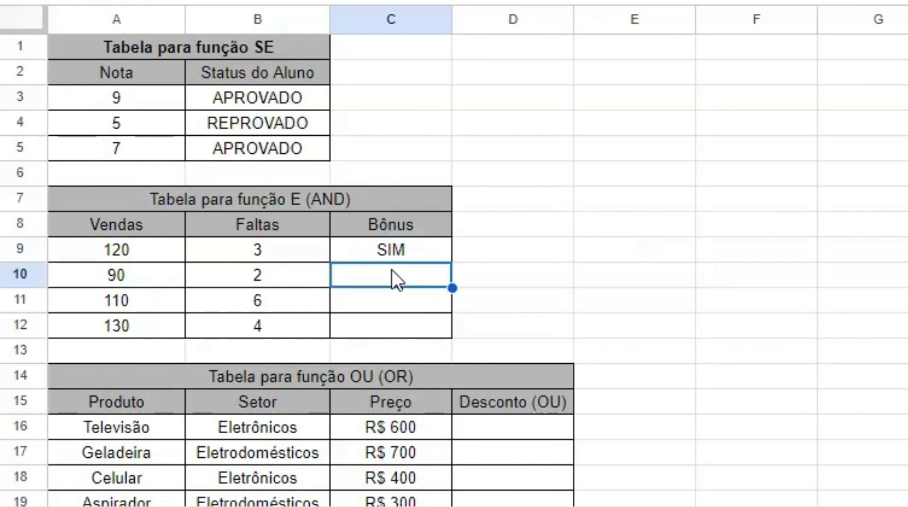
{"action": "type", "text": "=SE(E(A10>100; B10<5); \"SIM\"; \"NÃO\")"}
{"action": "left_click", "coordinate": [396, 309]}
Enter =SE(OU(B16="Eletrônicos"; C16>500); "SIM"; "NÃO") in D16
{"action": "left_click", "coordinate": [474, 482]}
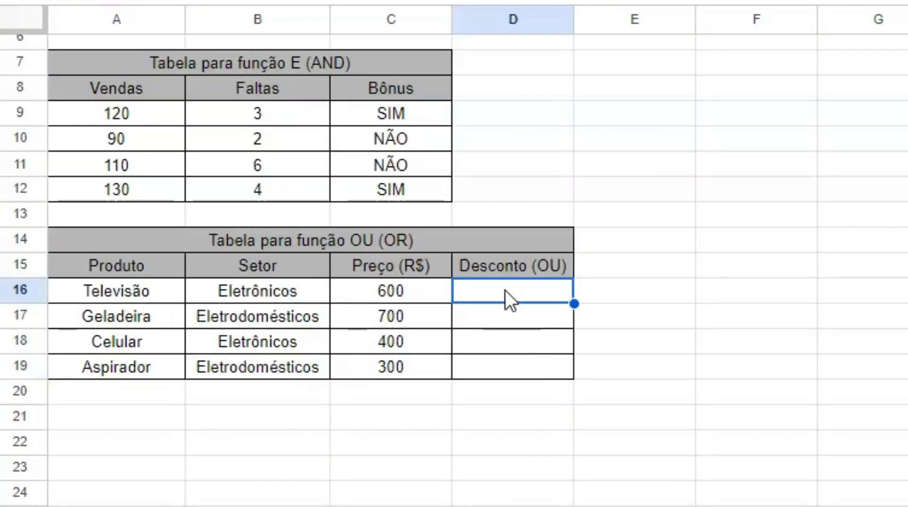
{"action": "double_click", "coordinate": [505, 290]}
{"action": "type", "text": "=SE"}
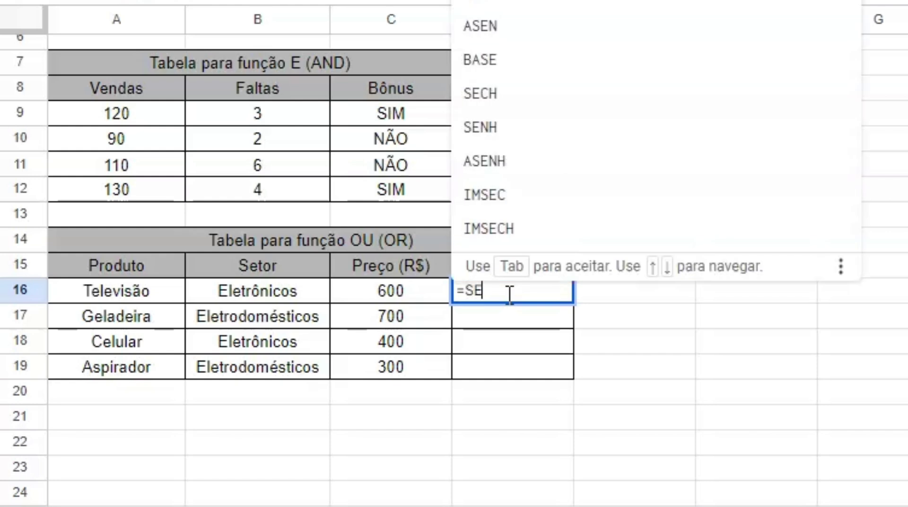
{"action": "type", "text": "(OU"}
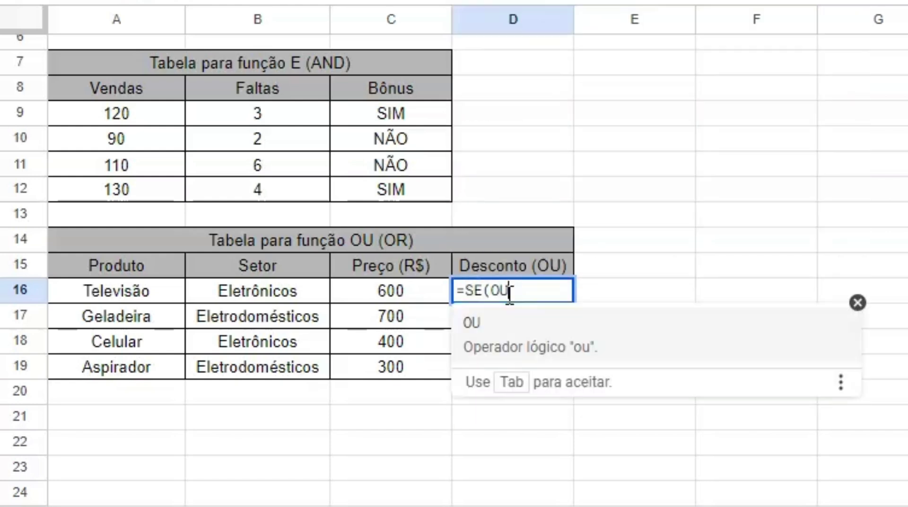
{"action": "type", "text": "(B"}
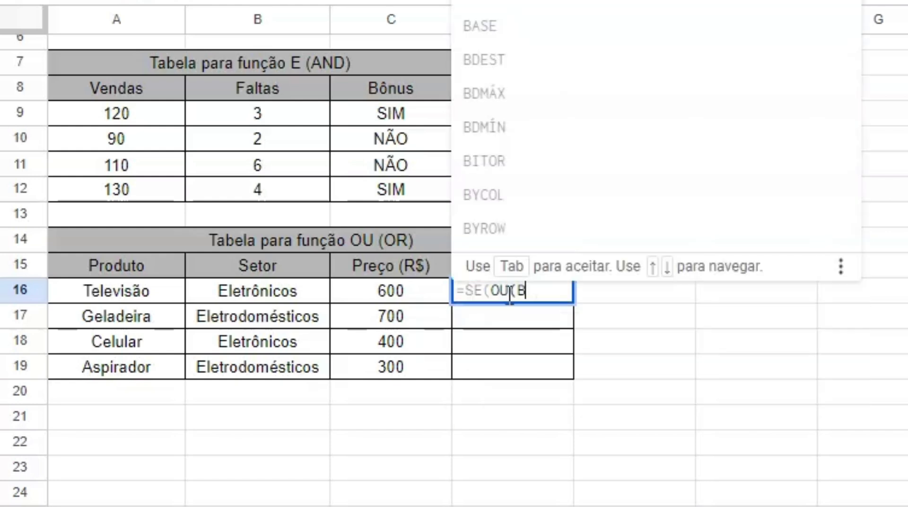
{"action": "type", "text": "16="}
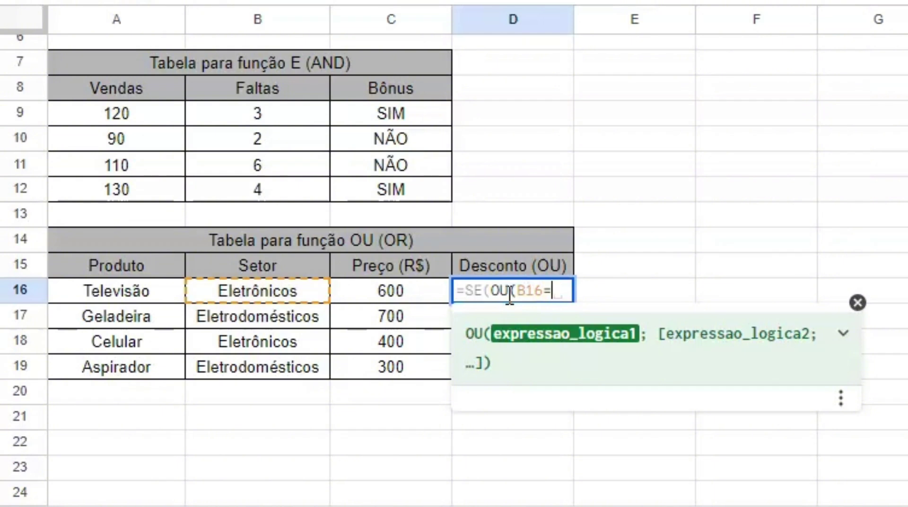
{"action": "type", "text": "\"El"}
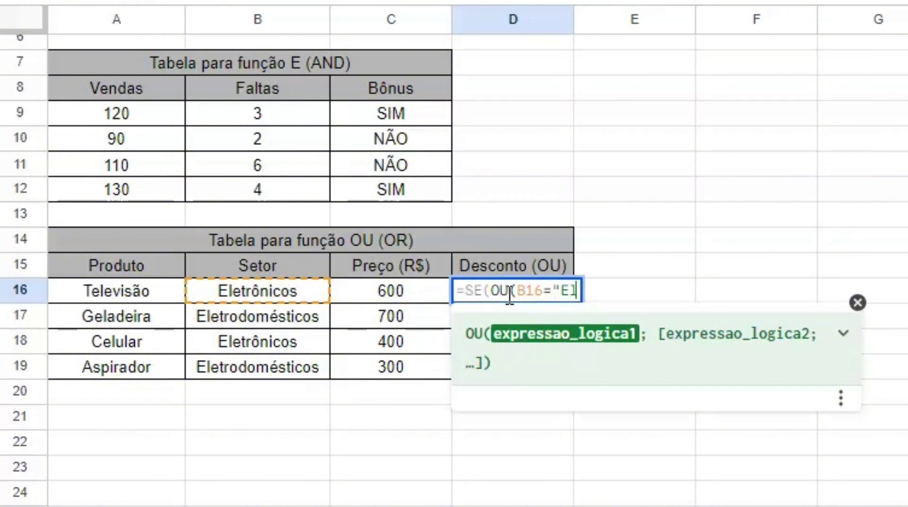
{"action": "type", "text": "etrônicos"}
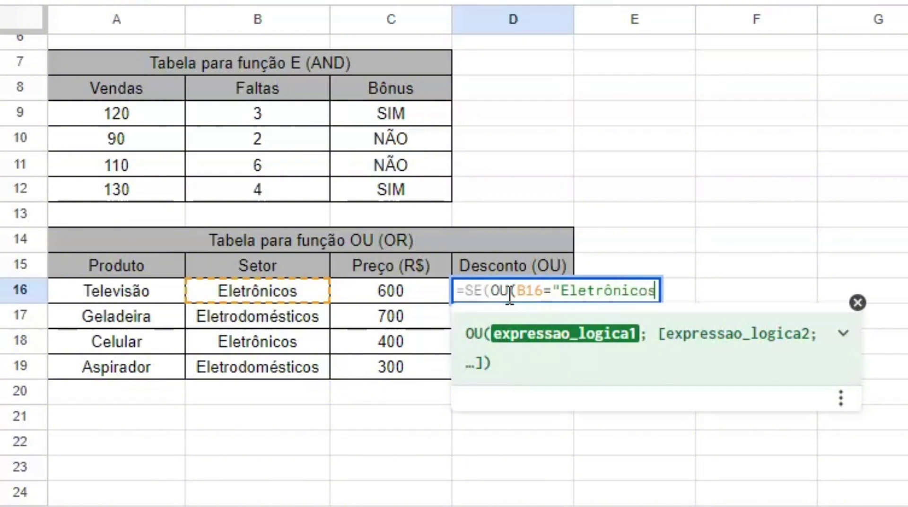
{"action": "type", "text": "\"; C"}
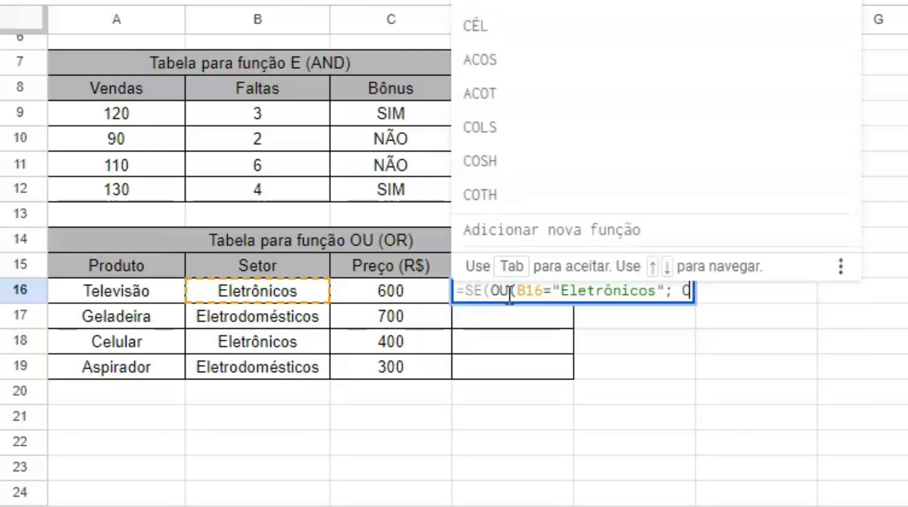
{"action": "type", "text": "16>500); \"SIM\"; NÃO"}
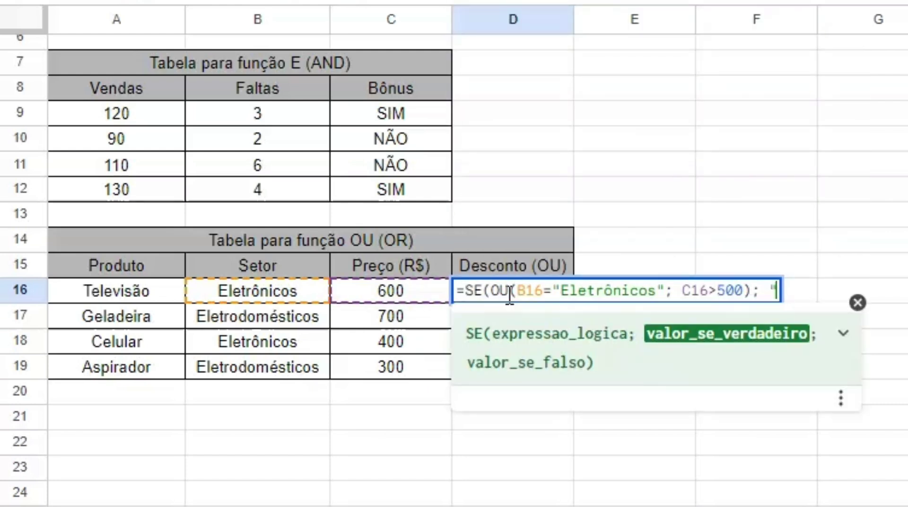
{"action": "key", "text": "Left"}
{"action": "key", "text": "Left"}
{"action": "key", "text": "Left"}
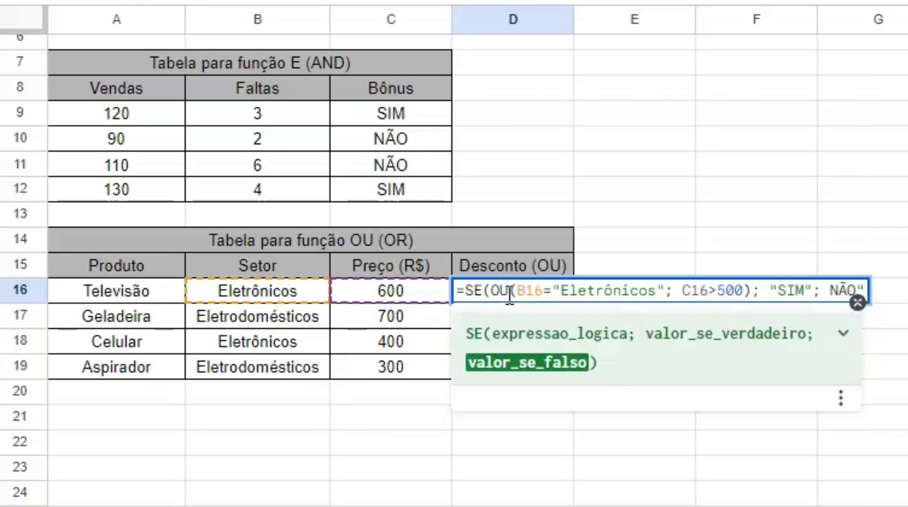
{"action": "type", "text": "\""}
{"action": "key", "text": "End"}
{"action": "type", "text": "\")"}
{"action": "left_click", "coordinate": [496, 373]}
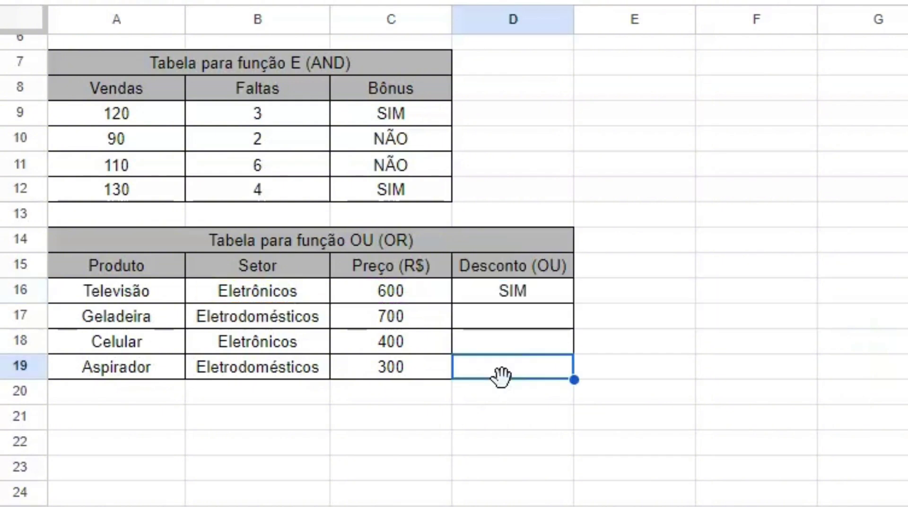
Fill the discount formula into D17, D18 and D19 from the suggestions
{"action": "left_click", "coordinate": [538, 319]}
{"action": "type", "text": "="}
{"action": "key", "text": "Tab"}
{"action": "left_click", "coordinate": [552, 344]}
{"action": "type", "text": "="}
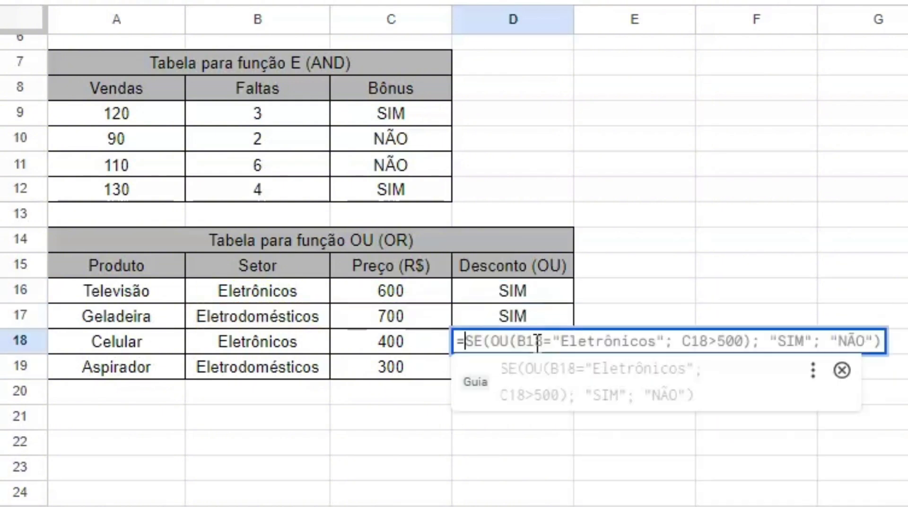
{"action": "key", "text": "Tab"}
{"action": "left_click", "coordinate": [505, 363]}
{"action": "type", "text": "="}
{"action": "key", "text": "Tab"}
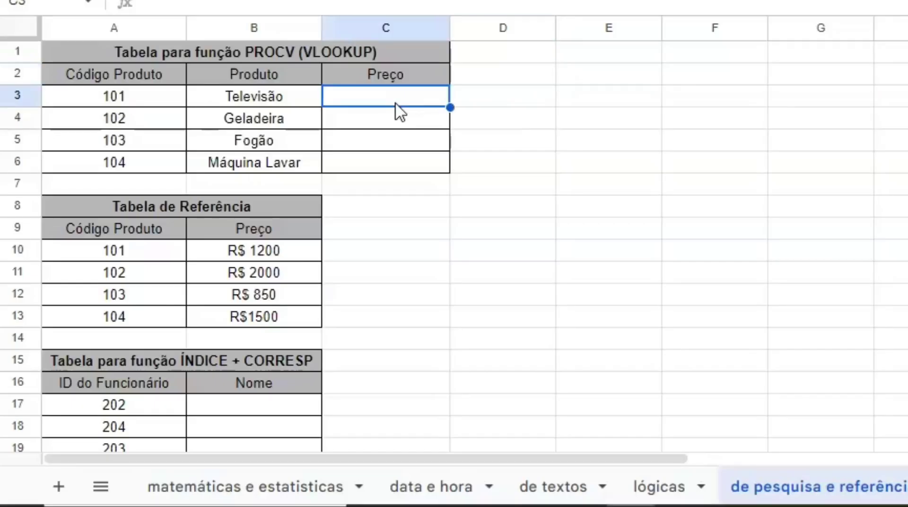
Apply =PROCV(A3; A10:B13; 2) to C3:C6, showing prices R$ 1200, R$ 2000, R$ 850, R$1500
{"action": "type", "text": "="}
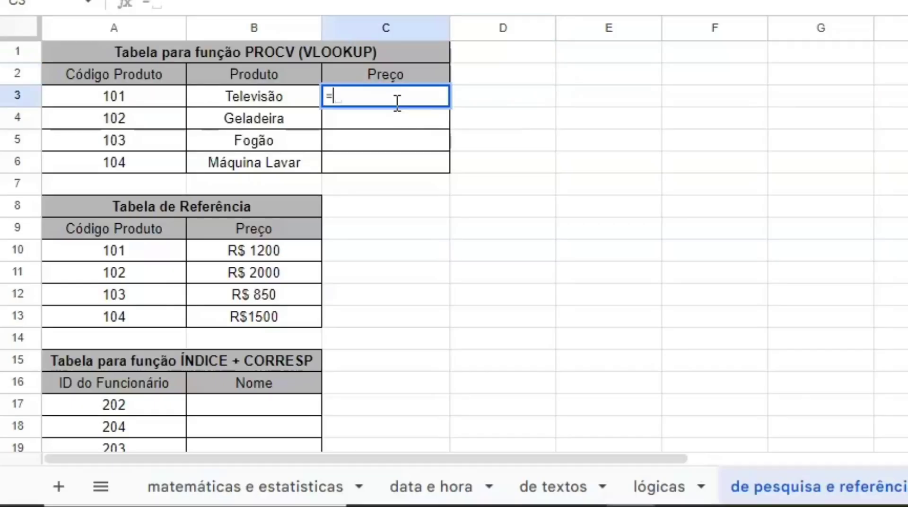
{"action": "type", "text": "PRO"}
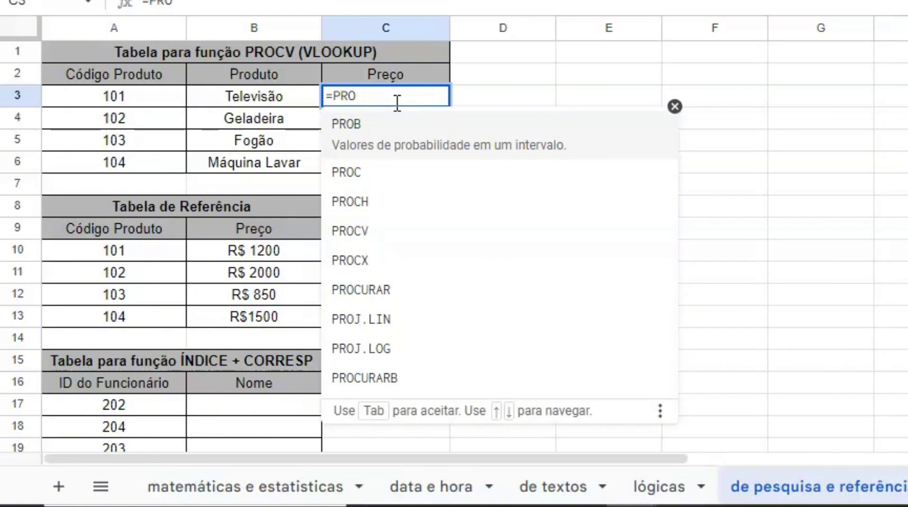
{"action": "type", "text": "CV"}
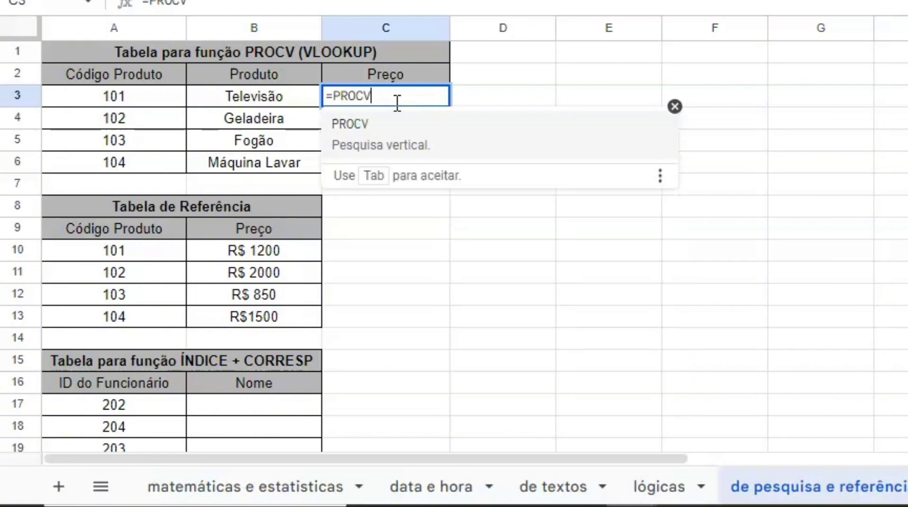
{"action": "key", "text": "Tab"}
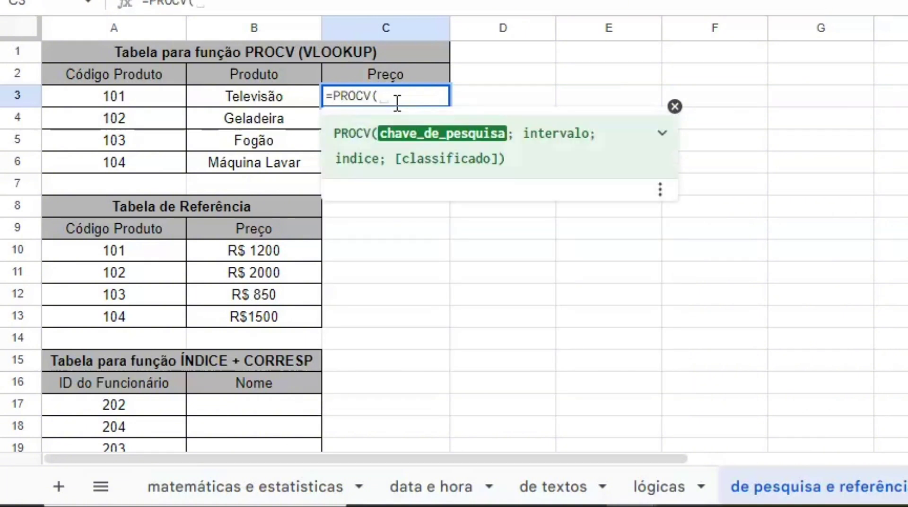
{"action": "type", "text": "A"}
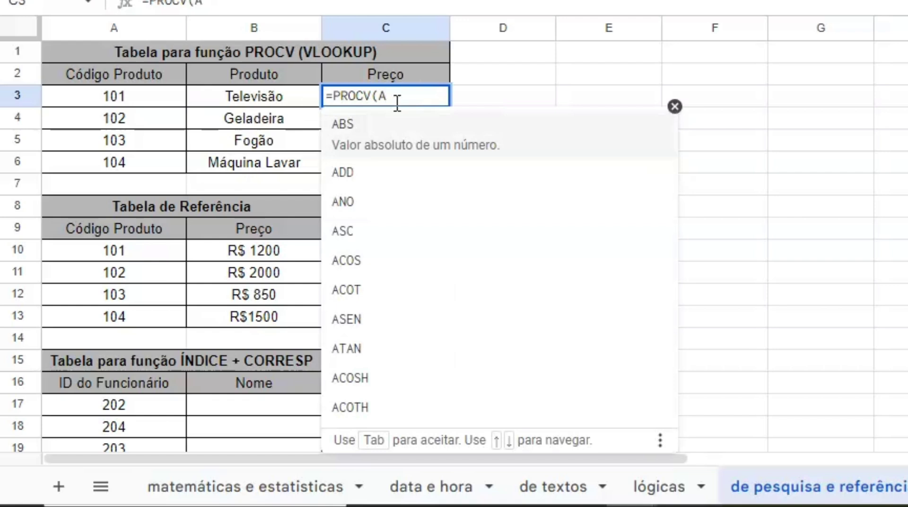
{"action": "type", "text": "3"}
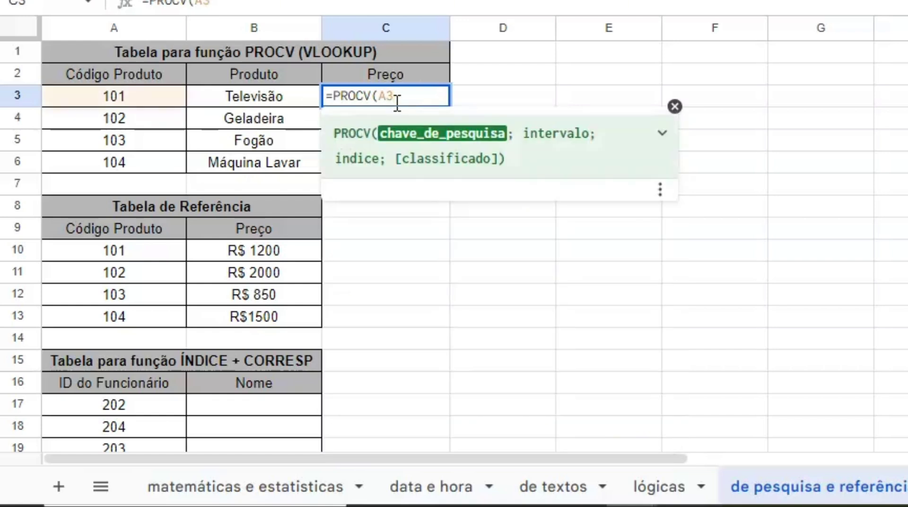
{"action": "type", "text": "; A10"}
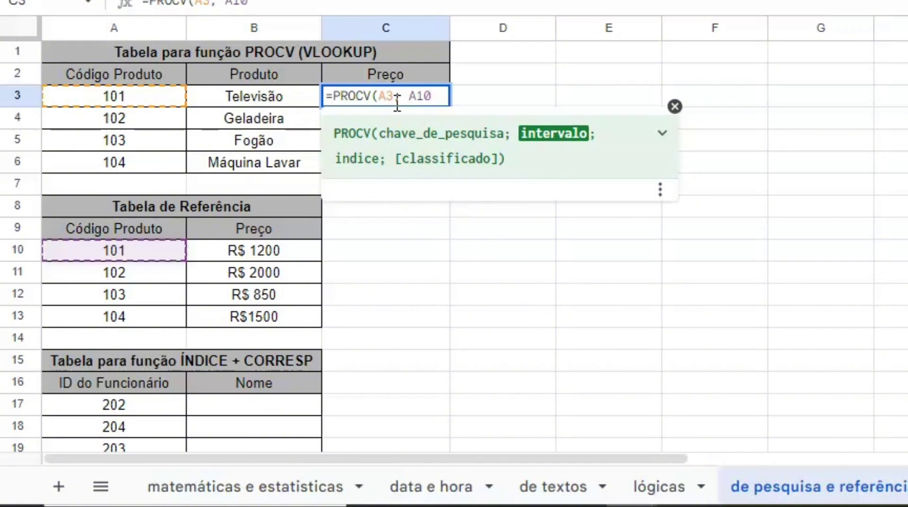
{"action": "type", "text": ":"}
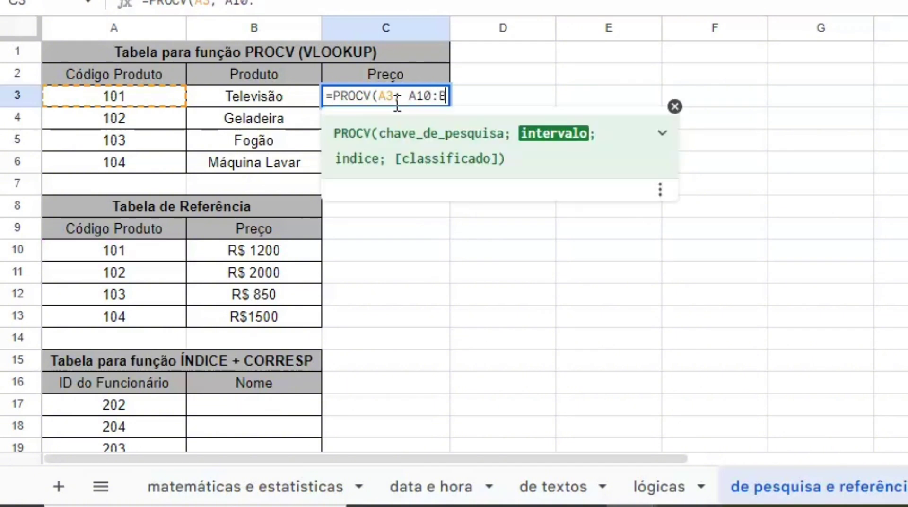
{"action": "type", "text": "B1"}
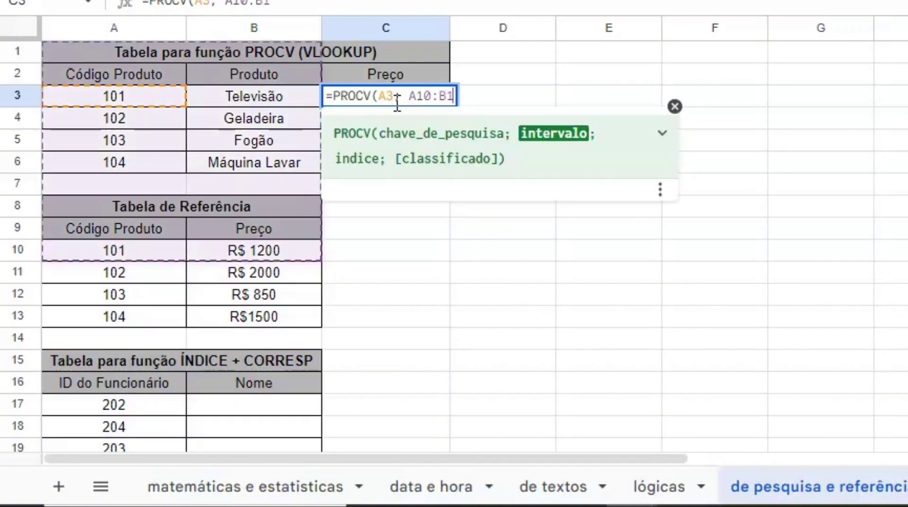
{"action": "type", "text": "3"}
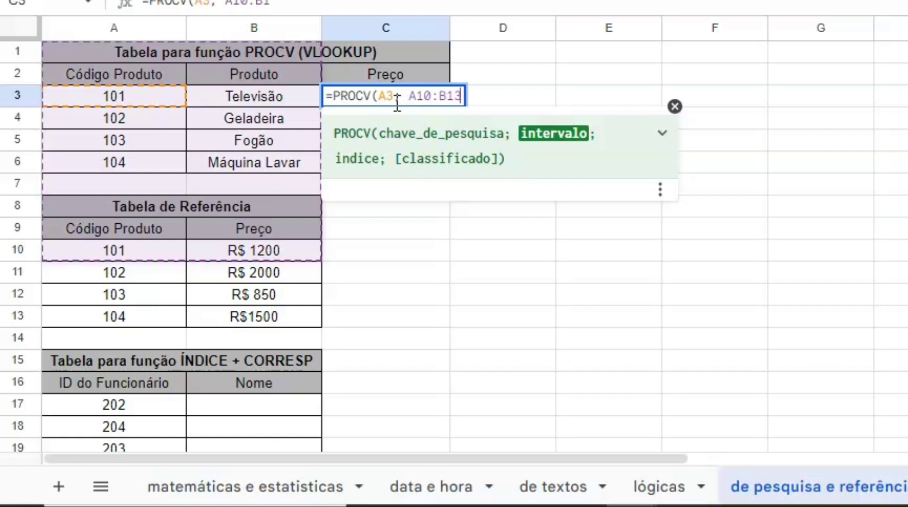
{"action": "type", "text": "; "}
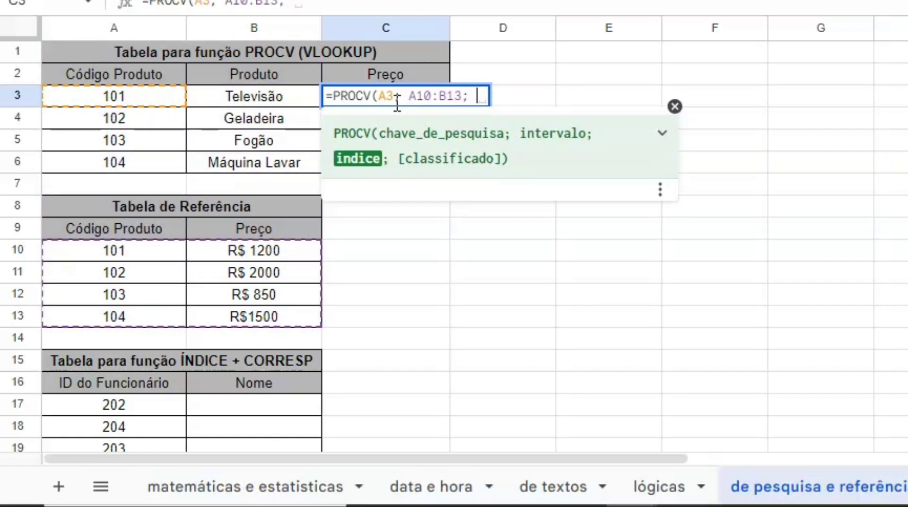
{"action": "type", "text": " 2"}
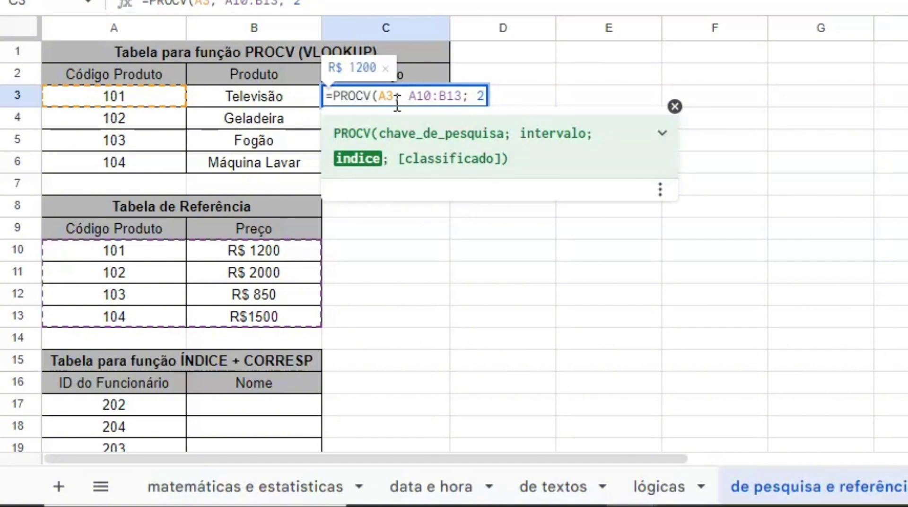
{"action": "type", "text": ")"}
{"action": "left_click", "coordinate": [431, 228]}
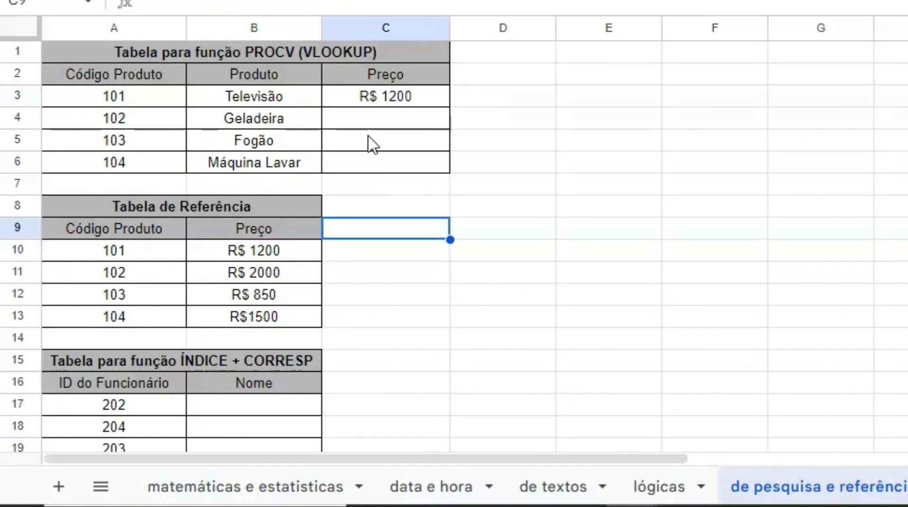
{"action": "left_click", "coordinate": [373, 119]}
{"action": "type", "text": "="}
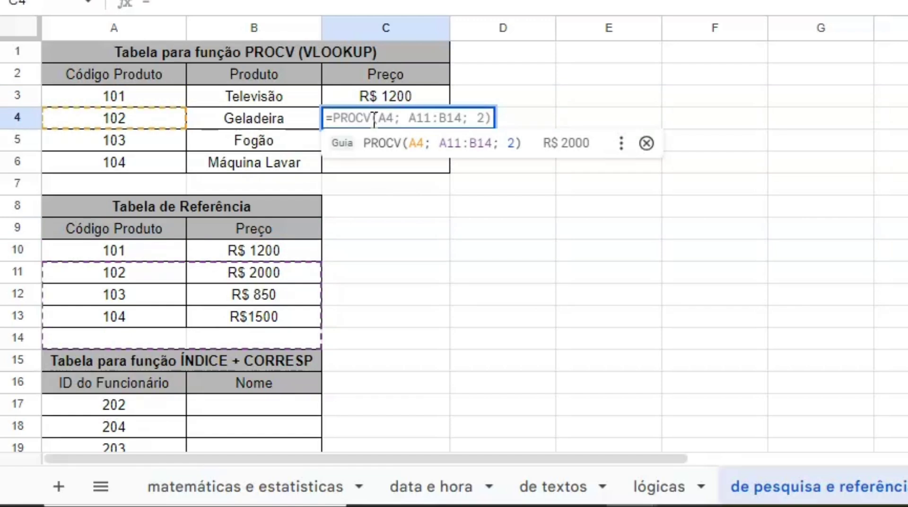
{"action": "left_click", "coordinate": [394, 162]}
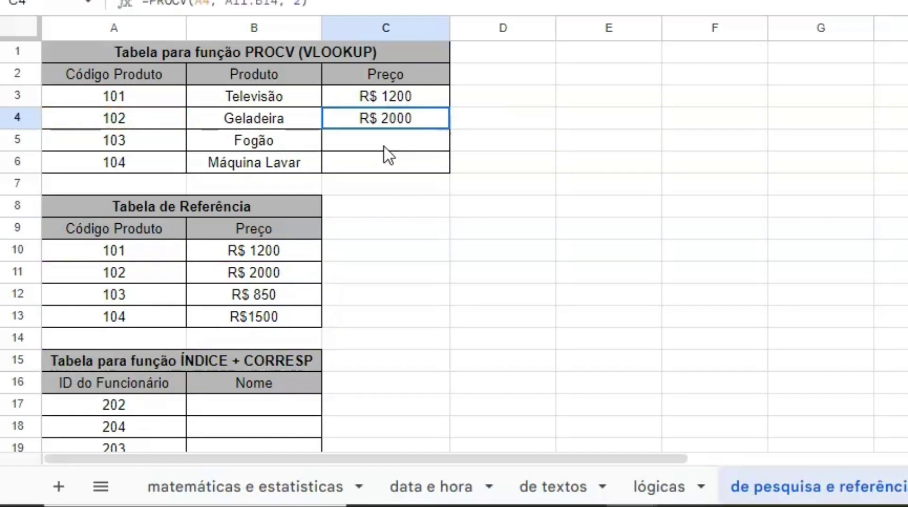
{"action": "left_click", "coordinate": [474, 300]}
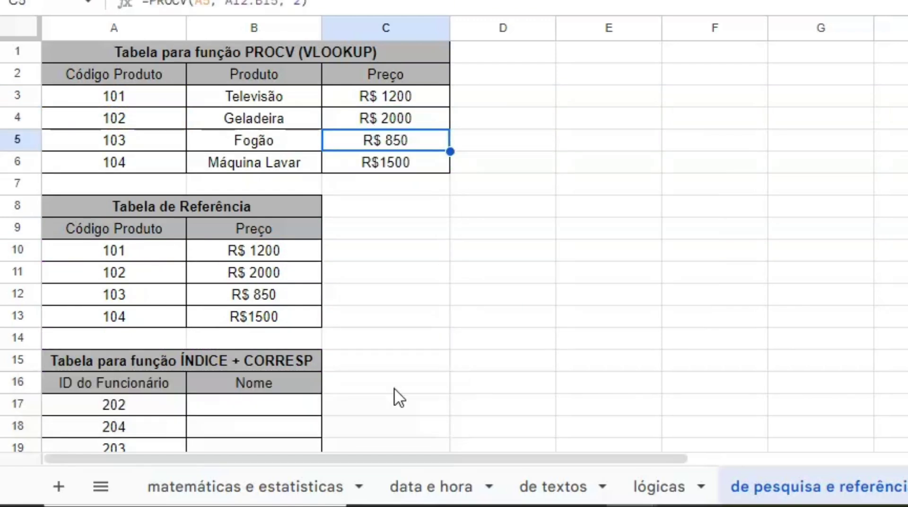
Look up names in B17:B20 with =ÍNDICE(B24:B27; CORRESP(A17; A24:A27; 0)), giving Maria, Ana, Carlos, João
{"action": "scroll", "coordinate": [314, 335], "scroll_direction": "down", "scroll_amount": 5}
{"action": "left_click", "coordinate": [258, 154]}
{"action": "type", "text": "=IN"}
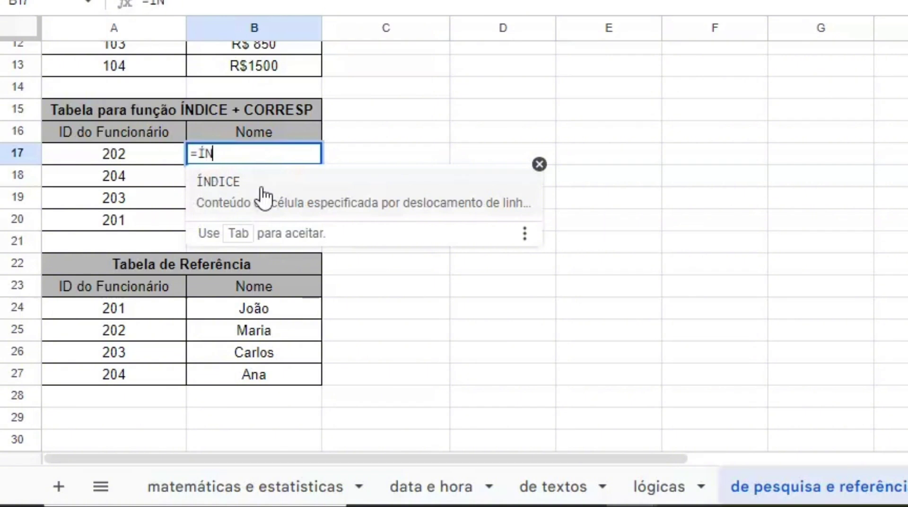
{"action": "left_click", "coordinate": [261, 189]}
{"action": "type", "text": "B2"}
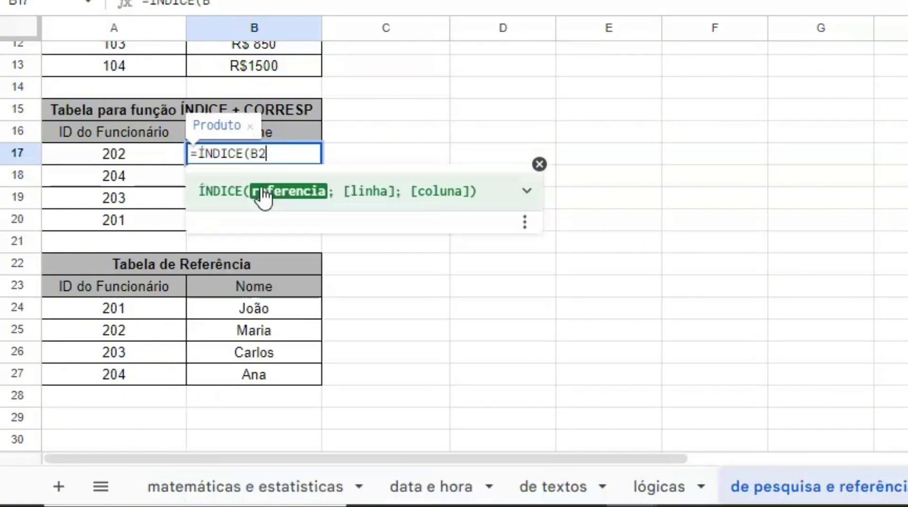
{"action": "type", "text": "4:B2"}
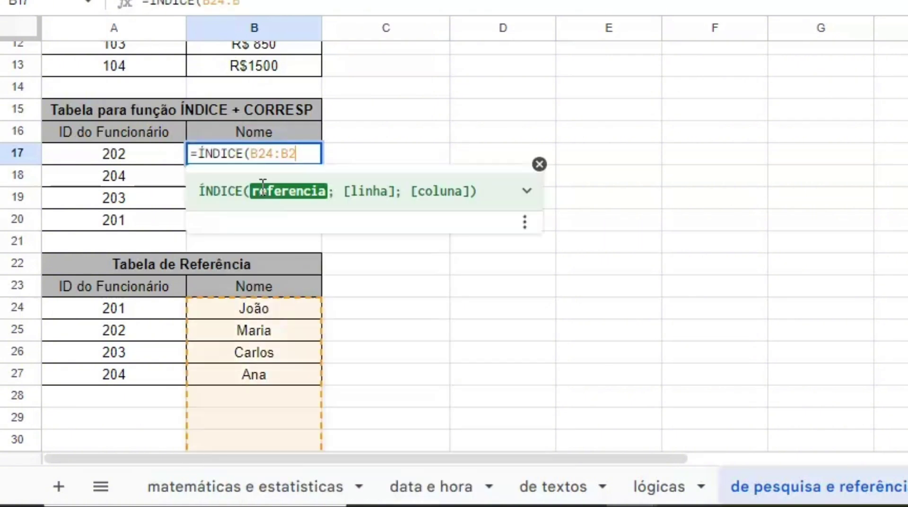
{"action": "type", "text": "7; "}
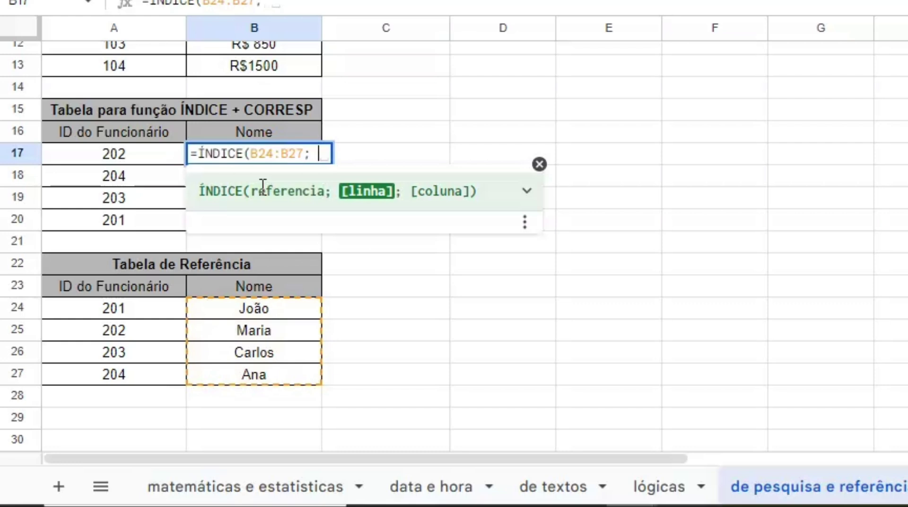
{"action": "type", "text": "C"}
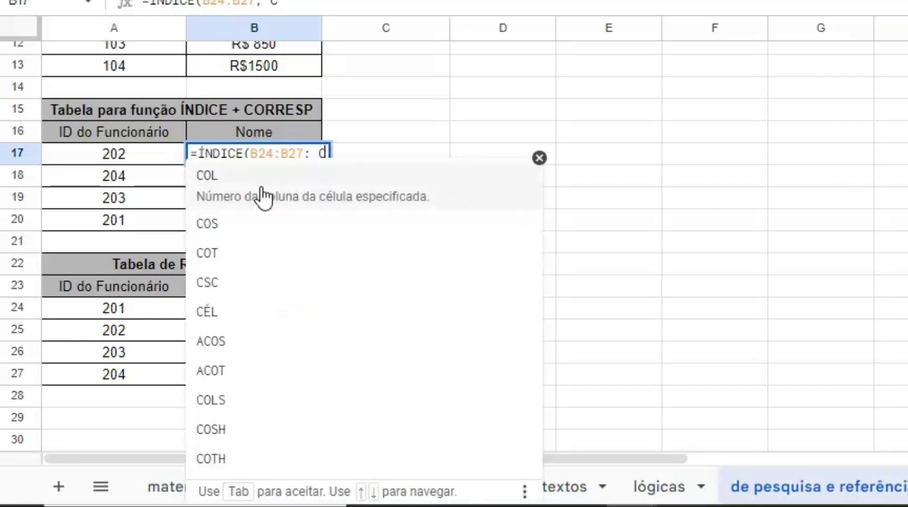
{"action": "type", "text": "ORR"}
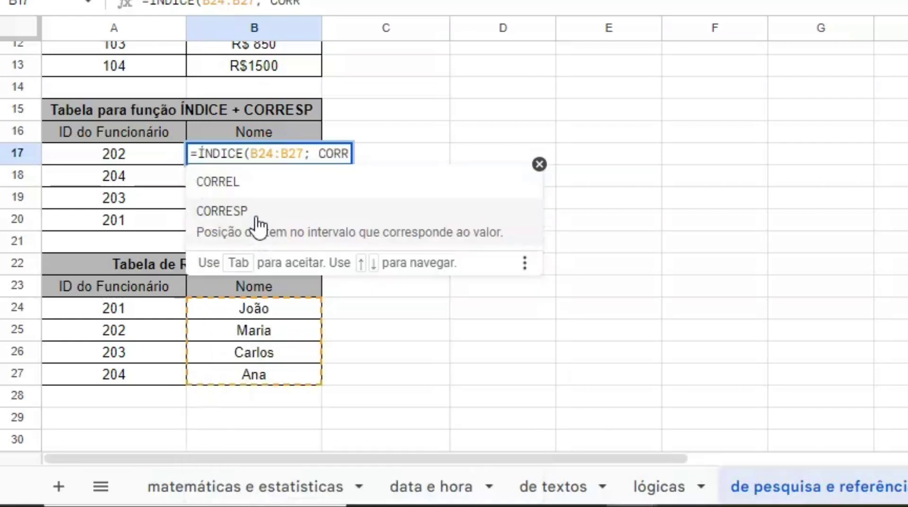
{"action": "left_click", "coordinate": [258, 222]}
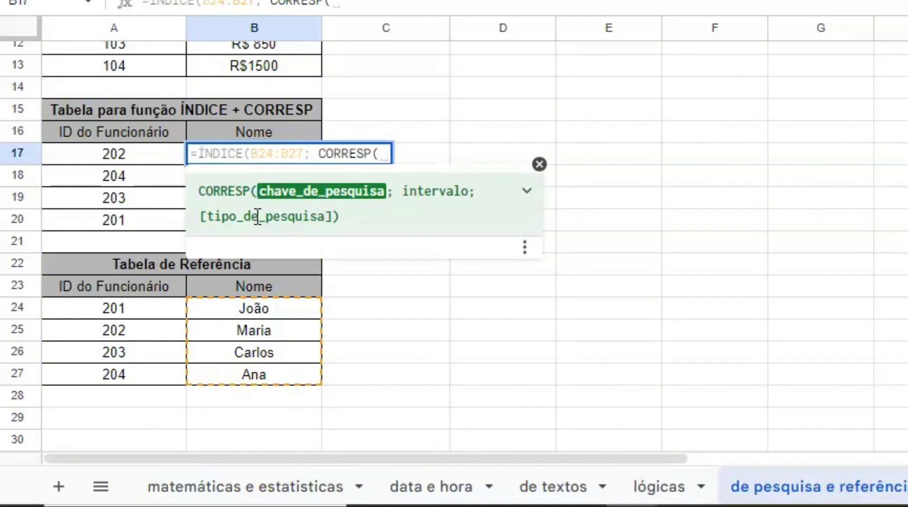
{"action": "type", "text": "A17"}
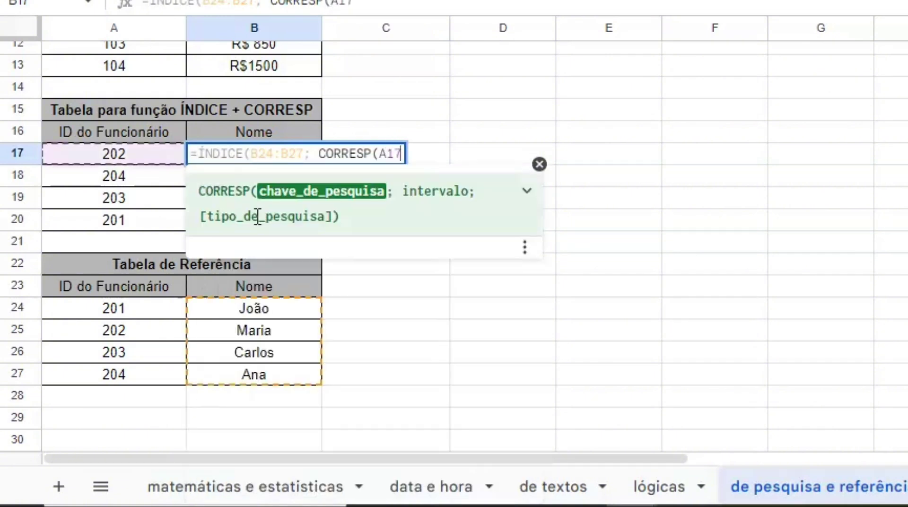
{"action": "type", "text": ";A"}
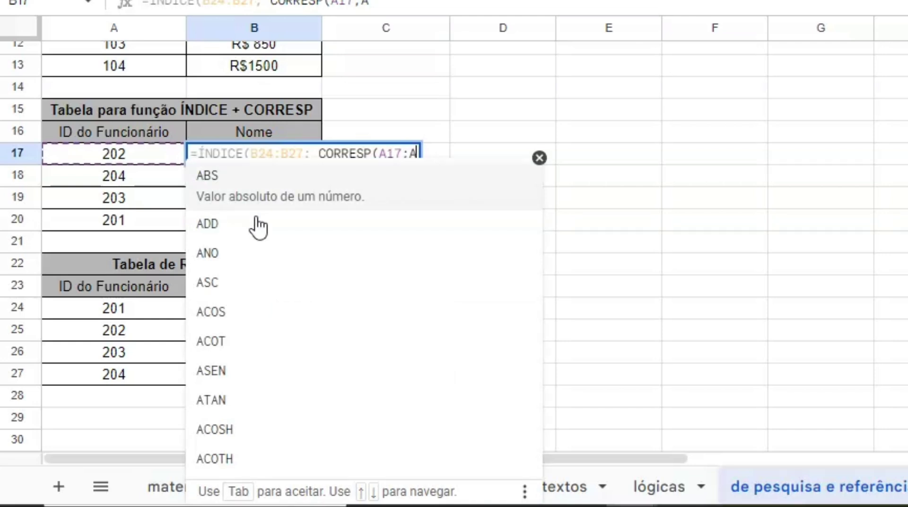
{"action": "type", "text": "24"}
{"action": "type", "text": ":"}
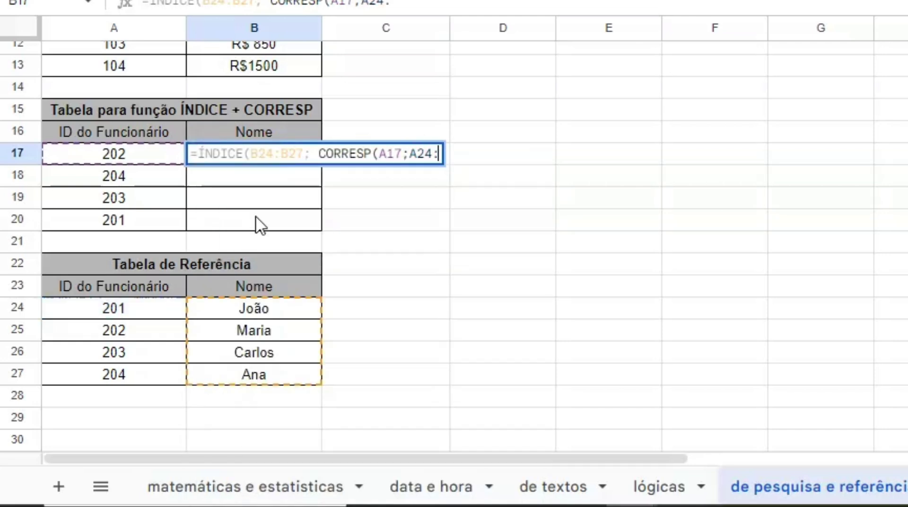
{"action": "type", "text": "A27;0"}
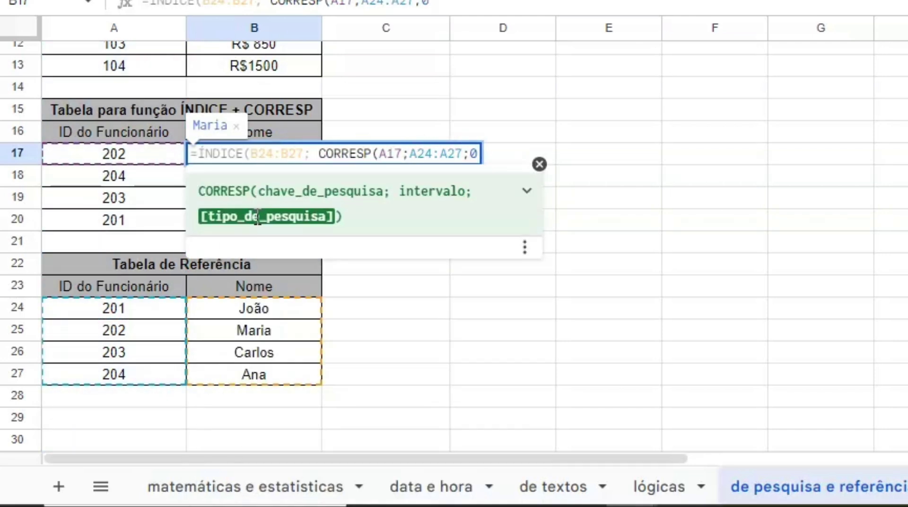
{"action": "type", "text": ")"}
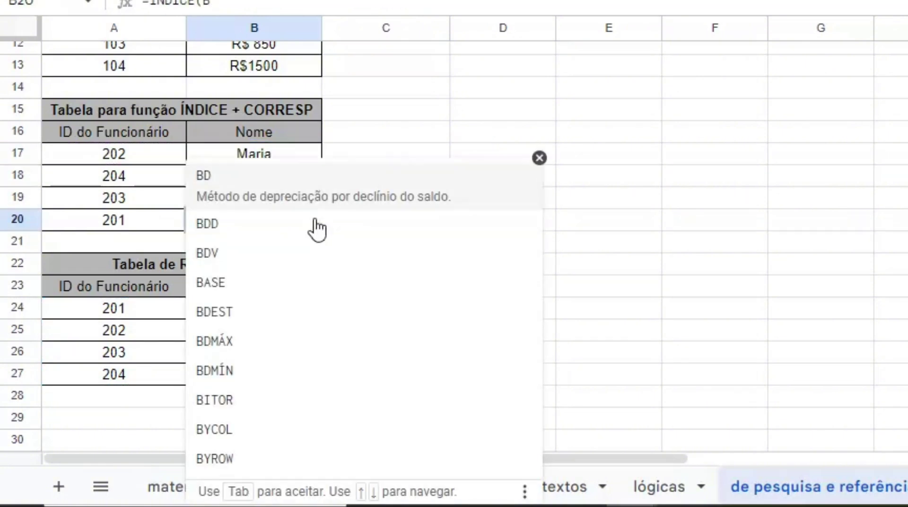
{"action": "type", "text": "24:B27; CORRESP(A20; A24:A27; 0)"}
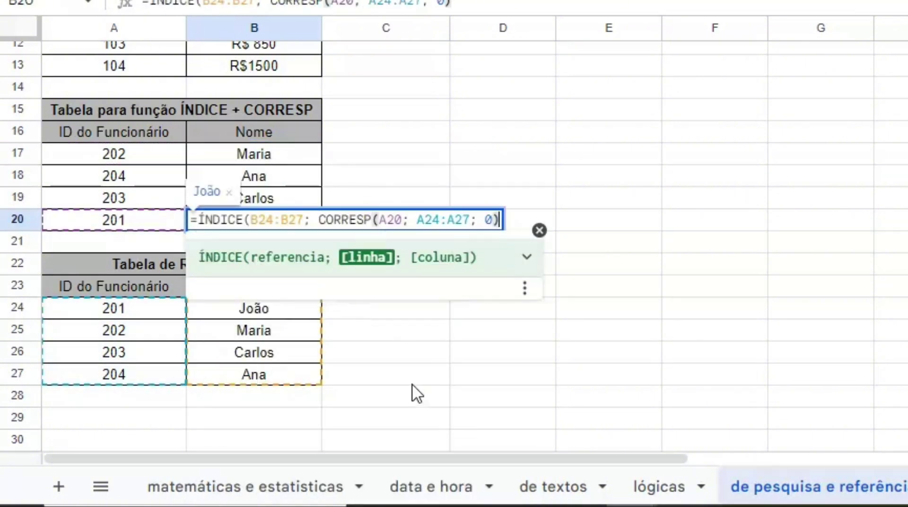
{"action": "left_click", "coordinate": [489, 363]}
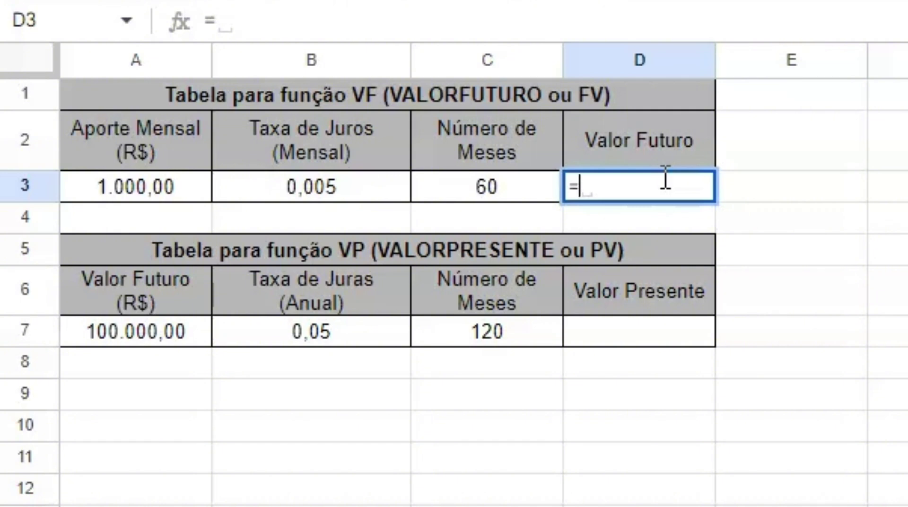
Enter =VF(B3;C3; -A3) in D3, giving a future value of R$ 69.770,03
{"action": "type", "text": "V"}
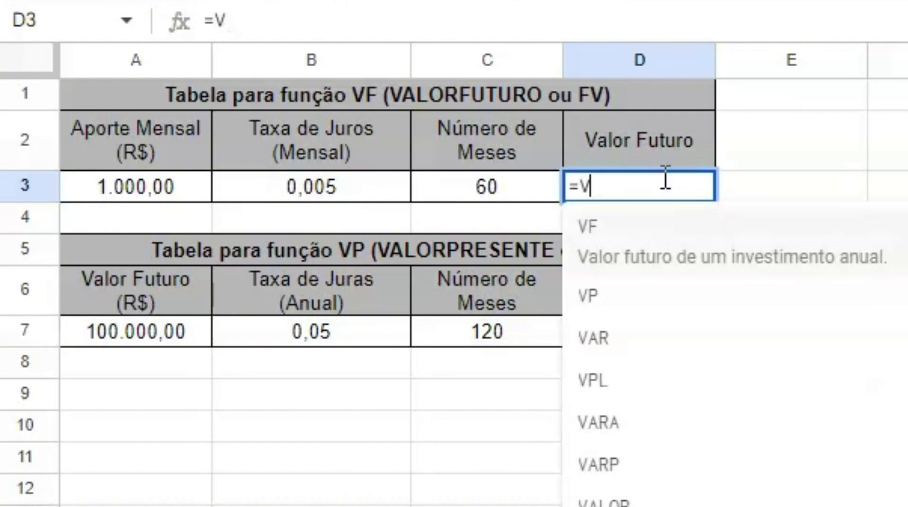
{"action": "type", "text": "F"}
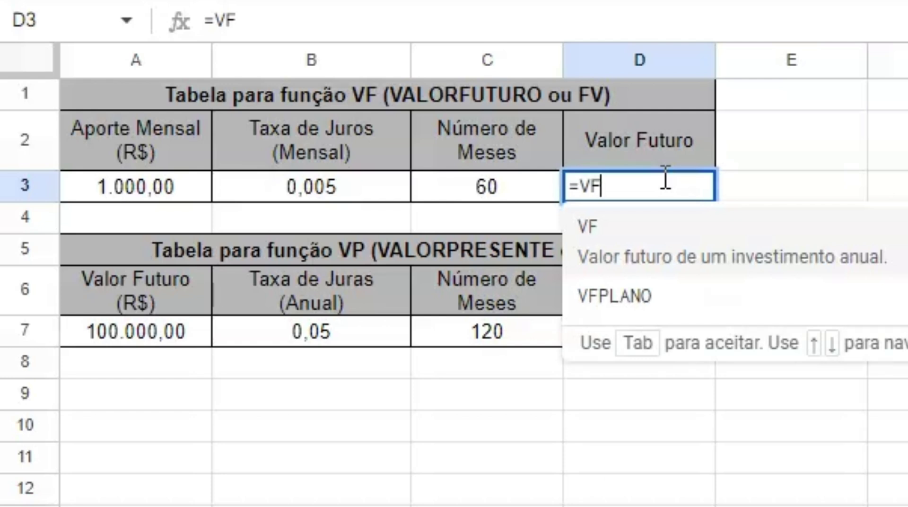
{"action": "type", "text": "(B"}
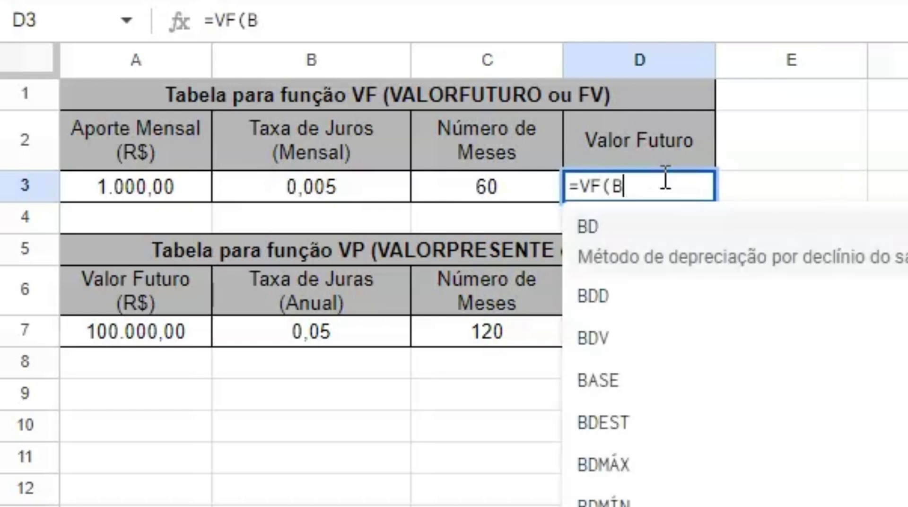
{"action": "type", "text": "3"}
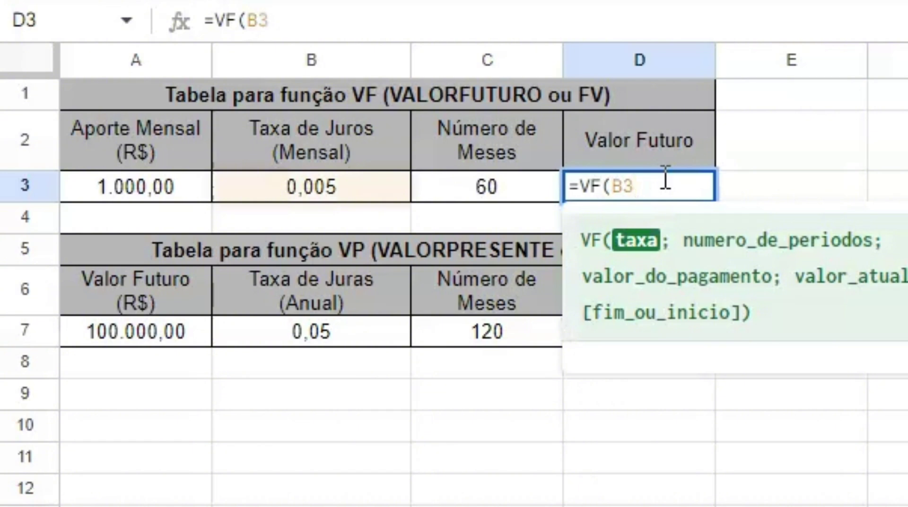
{"action": "type", "text": ";C"}
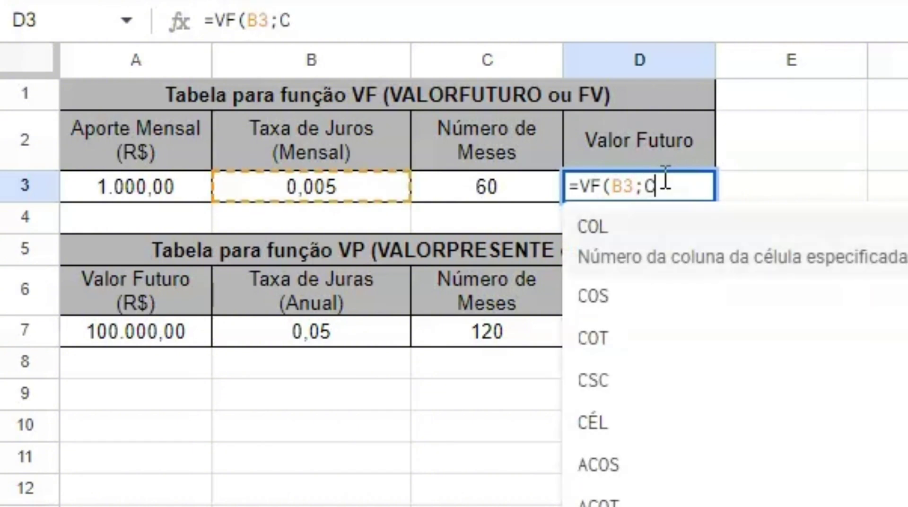
{"action": "type", "text": "3"}
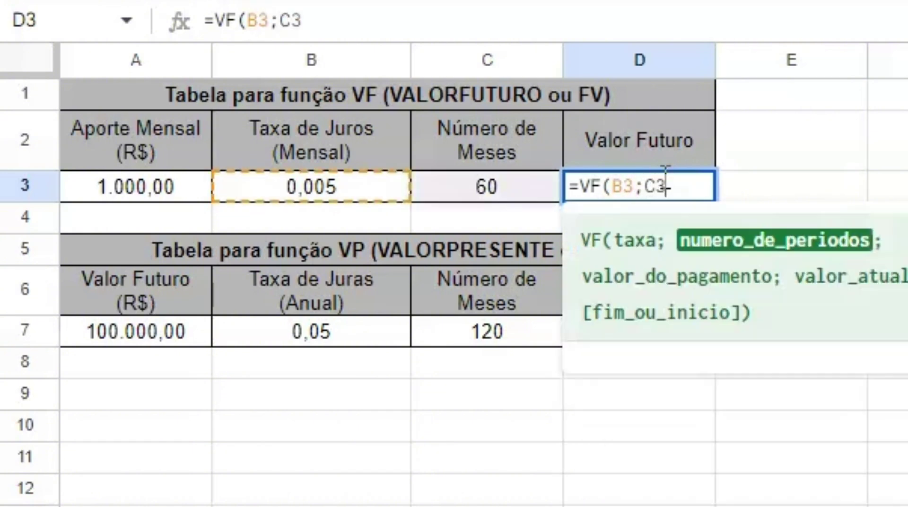
{"action": "type", "text": ";"}
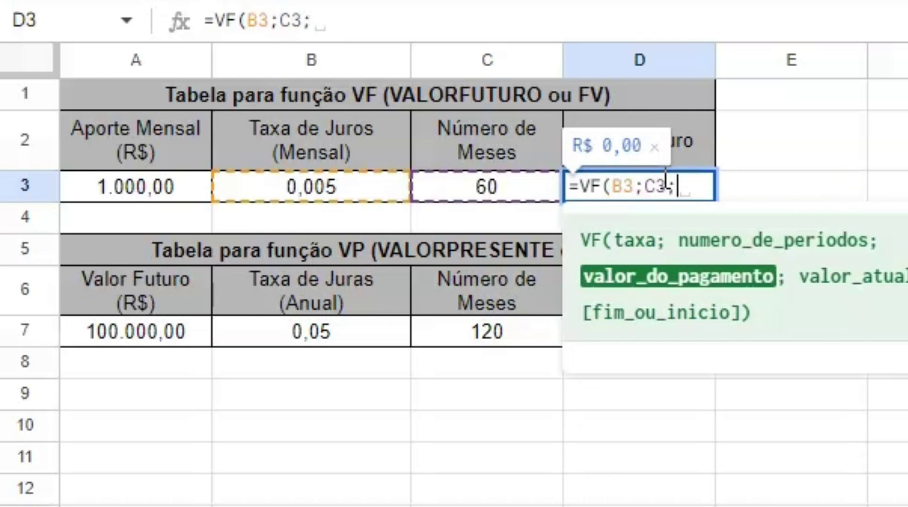
{"action": "type", "text": " -"}
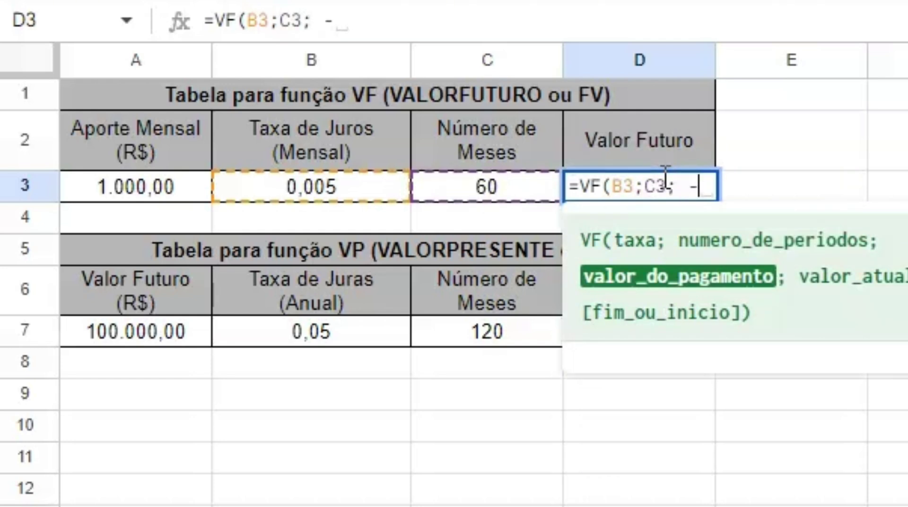
{"action": "type", "text": "A"}
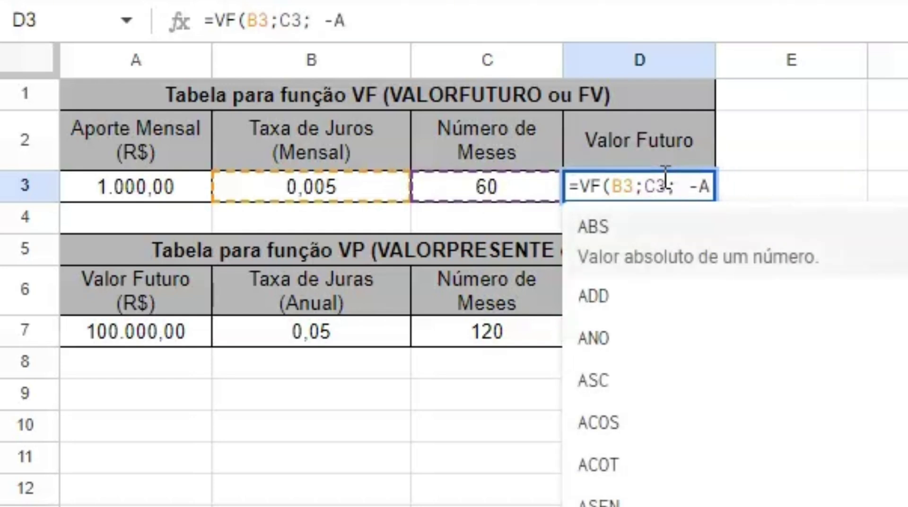
{"action": "type", "text": "3"}
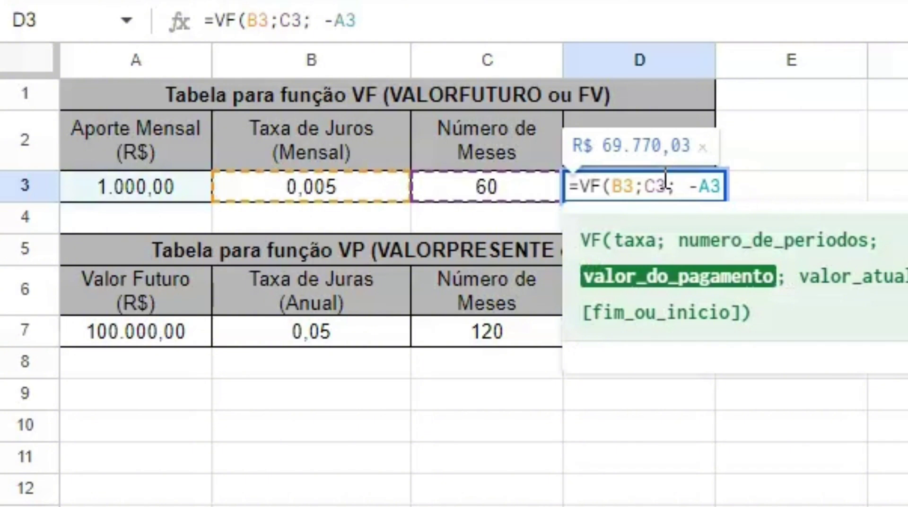
{"action": "type", "text": ")"}
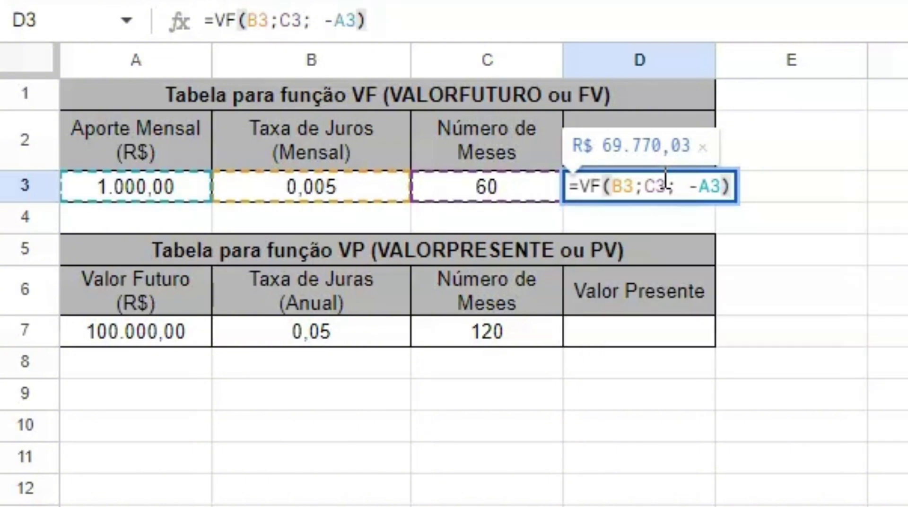
{"action": "left_click", "coordinate": [650, 339]}
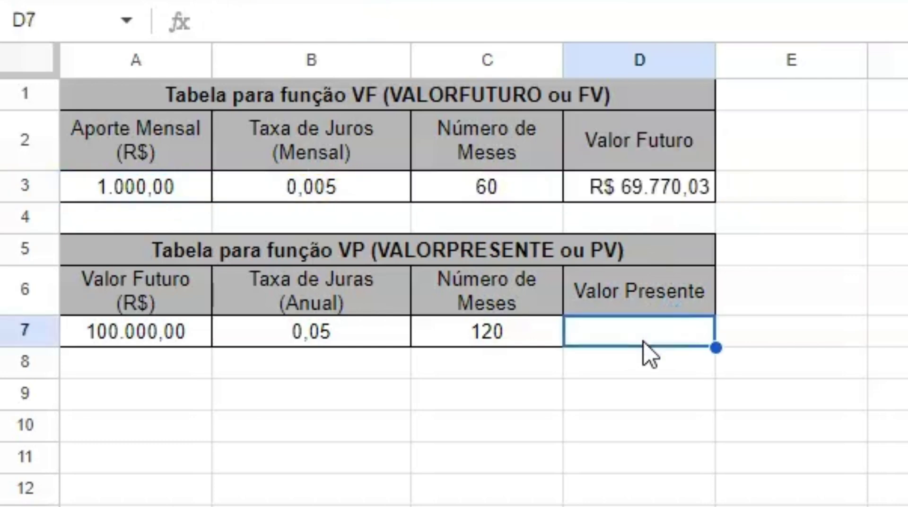
Type the present-value formula =VP(B7/12;C7;0; A7) into D7
{"action": "type", "text": "="}
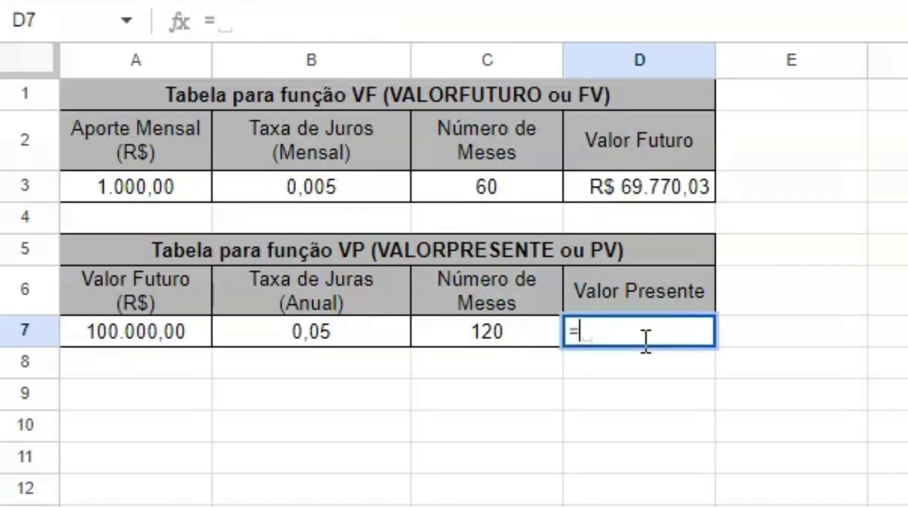
{"action": "type", "text": "VP"}
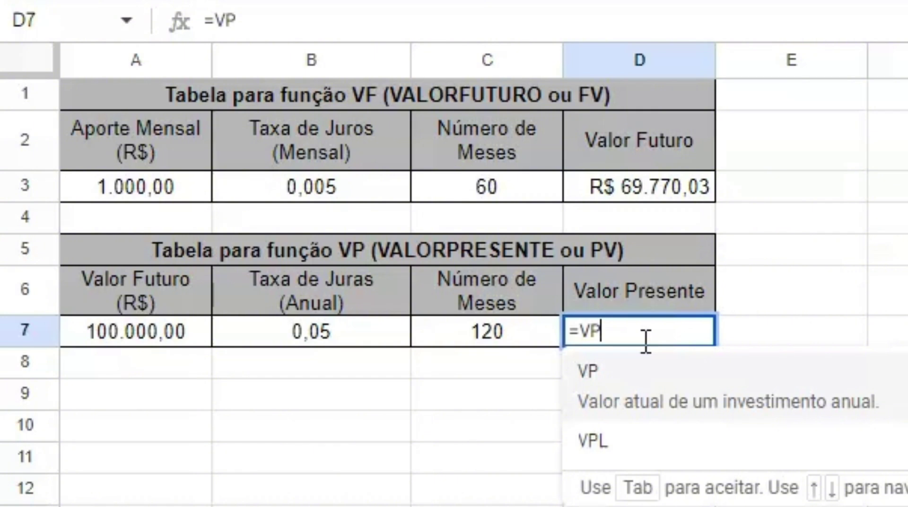
{"action": "type", "text": "("}
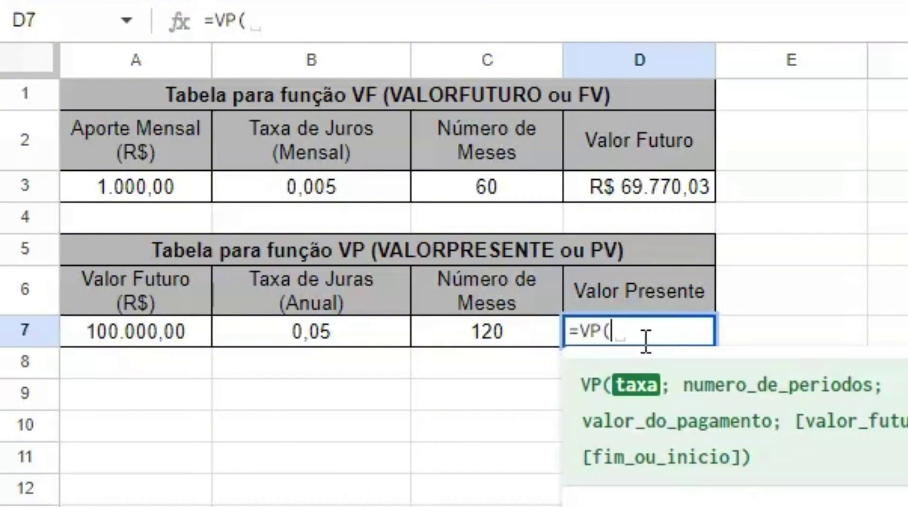
{"action": "type", "text": "B"}
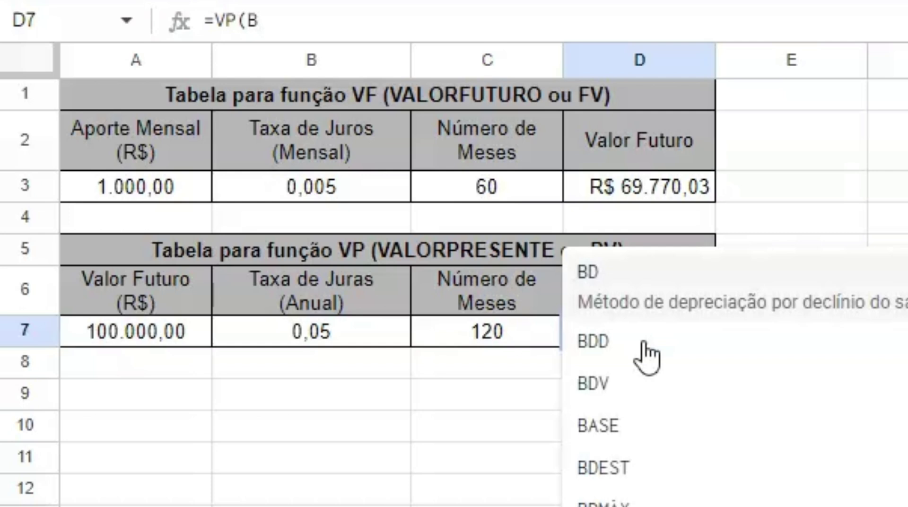
{"action": "type", "text": "7"}
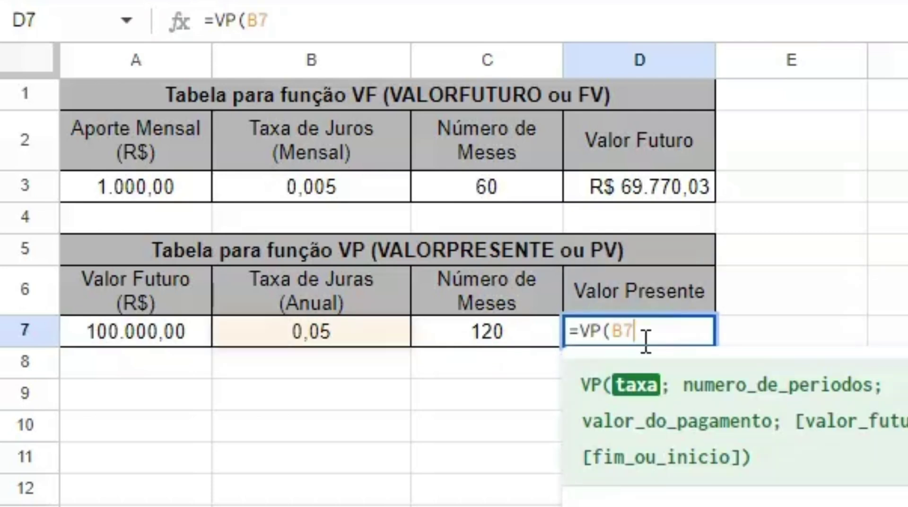
{"action": "type", "text": "/12"}
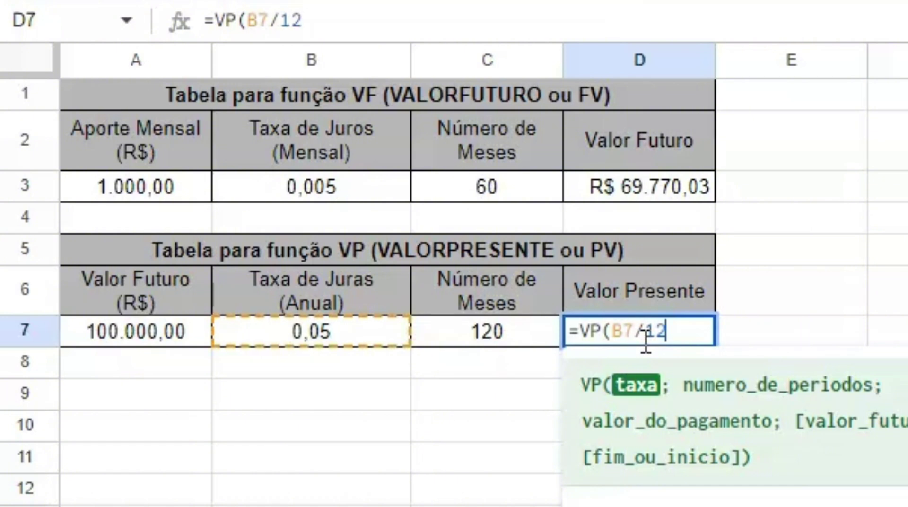
{"action": "type", "text": ";"}
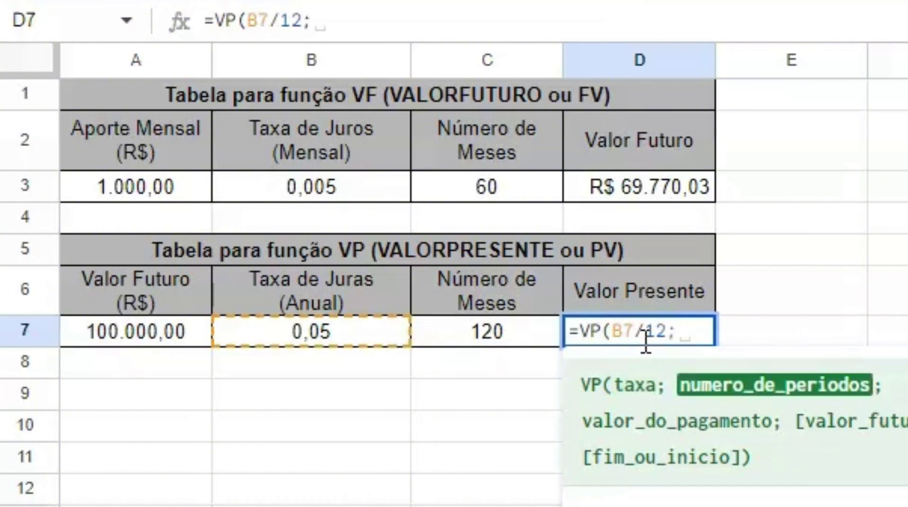
{"action": "type", "text": "C7"}
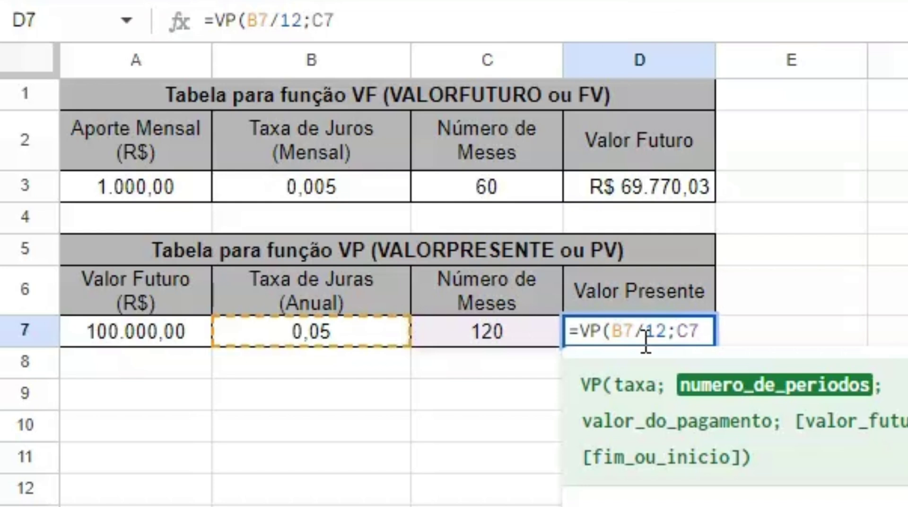
{"action": "type", "text": ";0"}
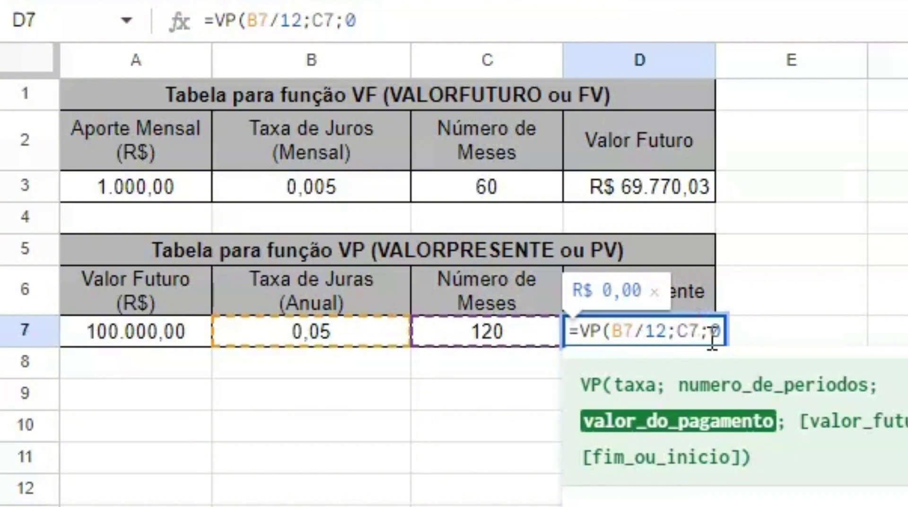
{"action": "type", "text": "; "}
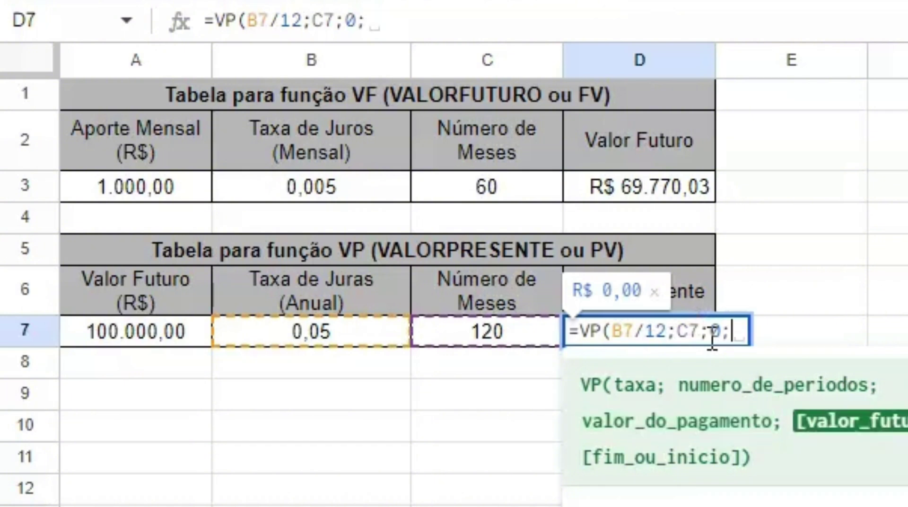
{"action": "type", "text": "A"}
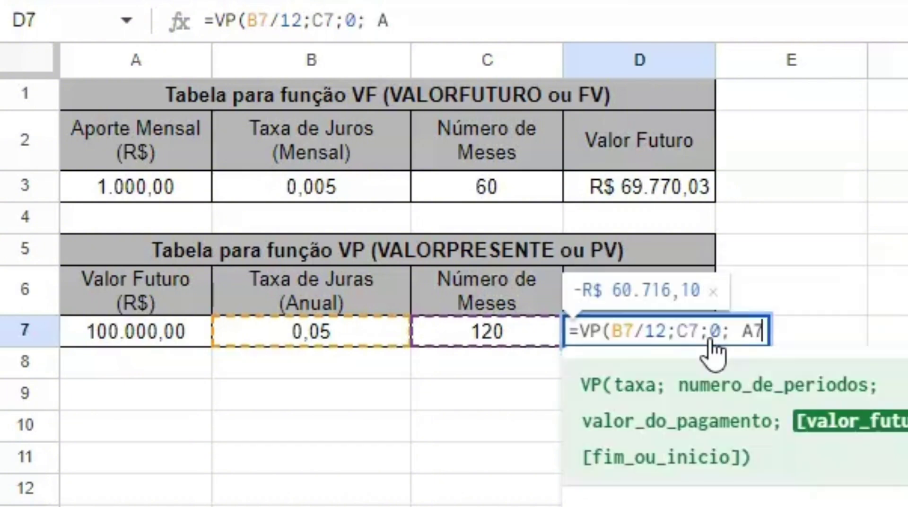
{"action": "type", "text": "7)"}
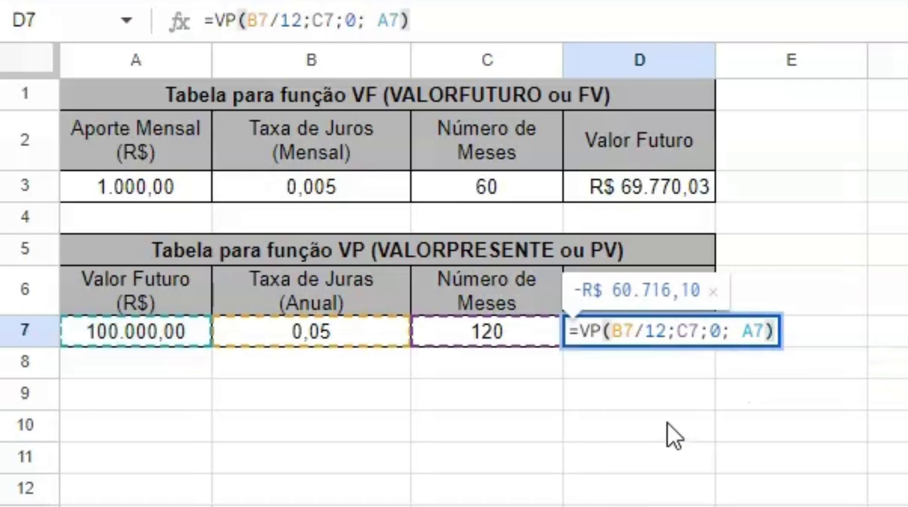
Commit D7's VP formula and open the Planilha de Origem (aula de funções) spreadsheet
{"action": "left_click", "coordinate": [659, 399]}
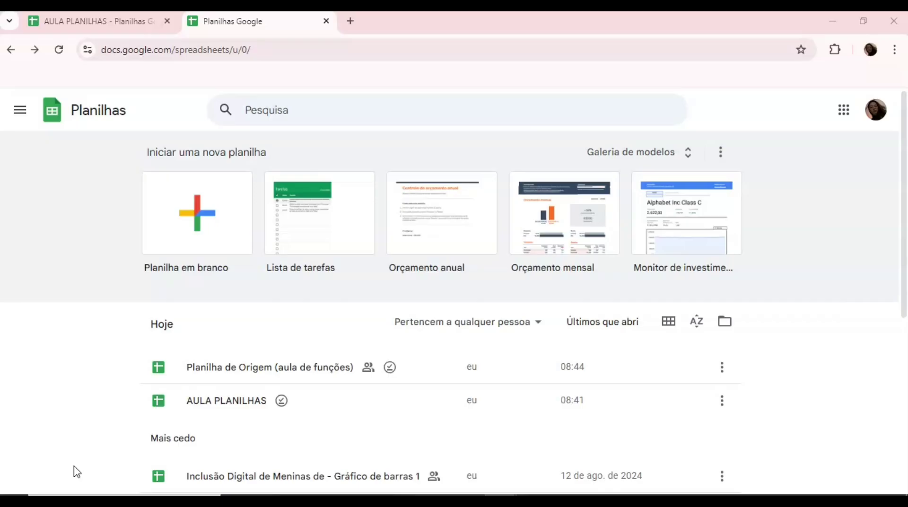
{"action": "left_click", "coordinate": [235, 371]}
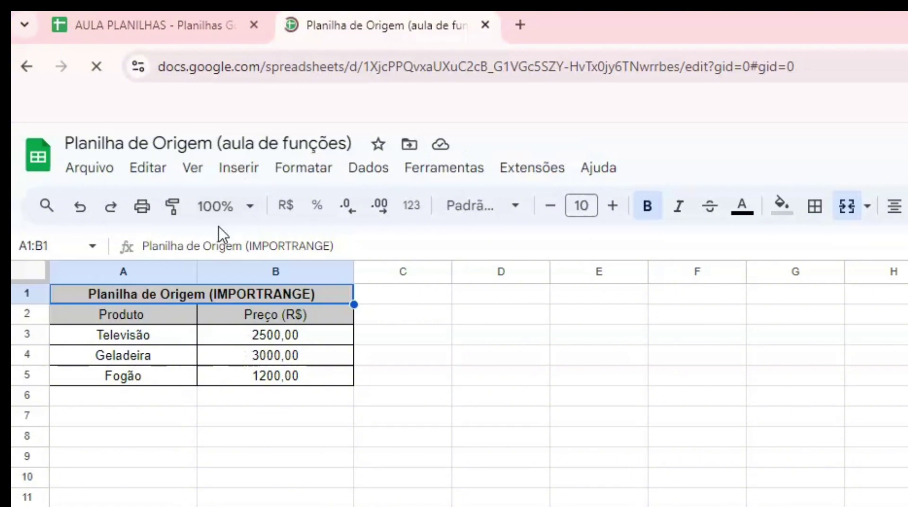
{"action": "left_click", "coordinate": [215, 25]}
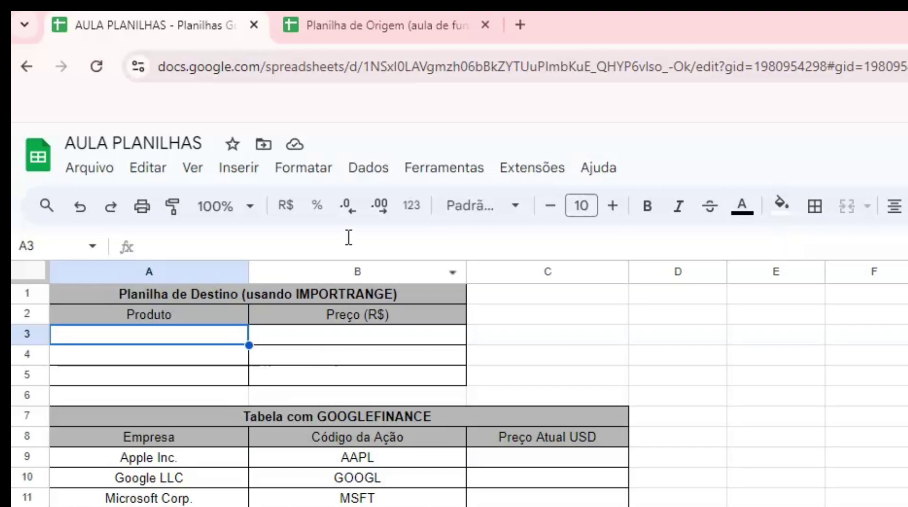
{"action": "left_click", "coordinate": [367, 29]}
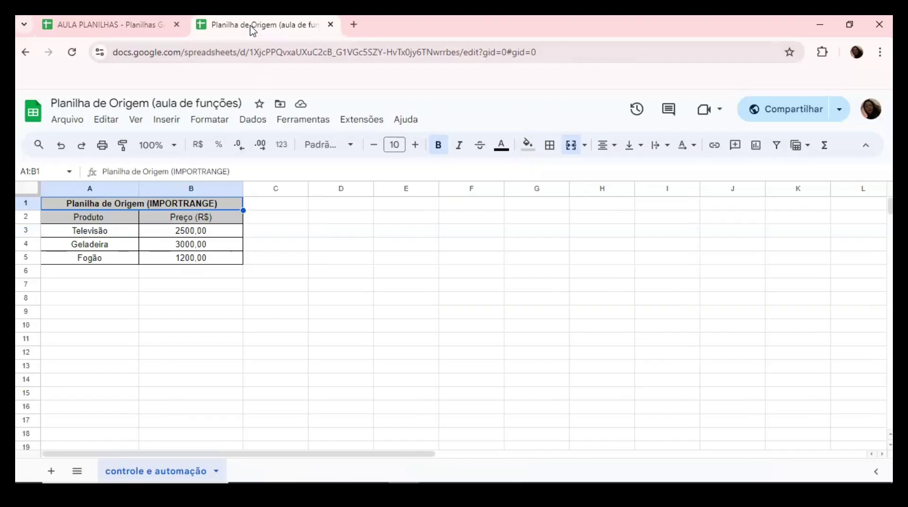
Copy Planilha de Origem's editor share link, then return to AULA PLANILHAS
{"action": "left_click", "coordinate": [799, 116]}
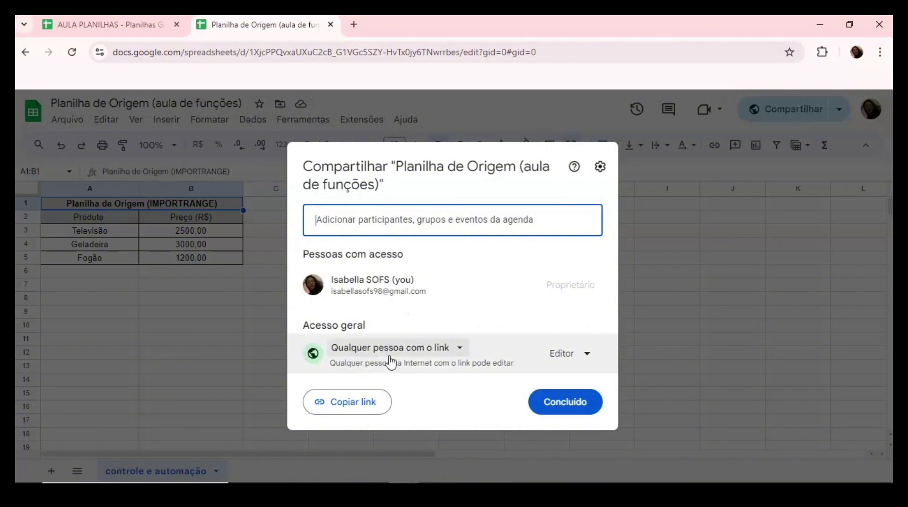
{"action": "left_click", "coordinate": [363, 407]}
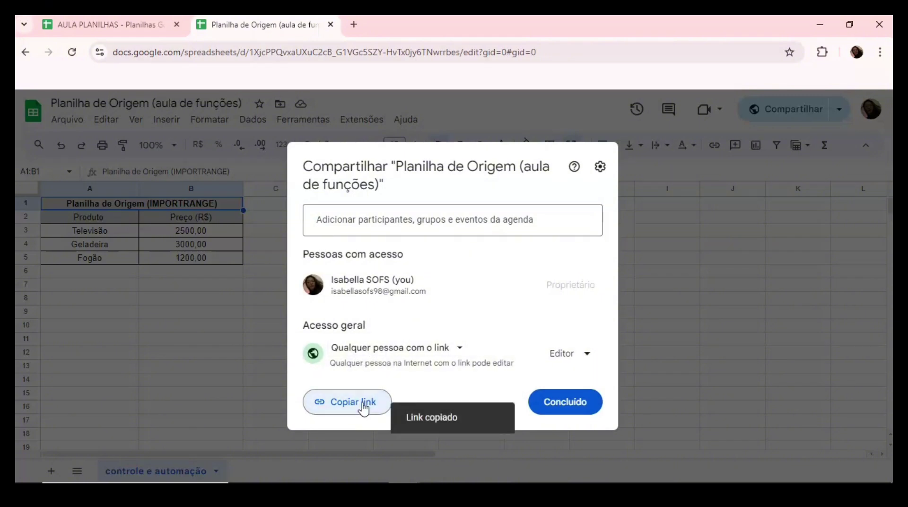
{"action": "left_click", "coordinate": [139, 25]}
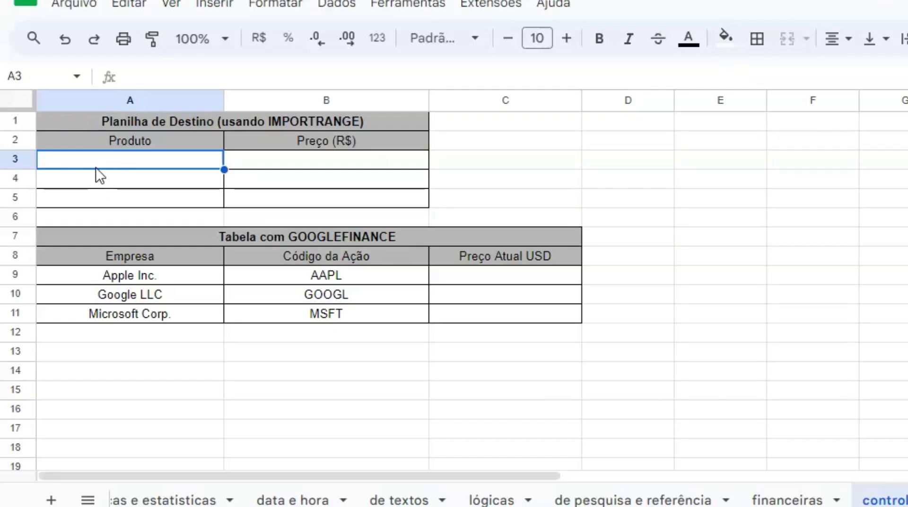
In A3, IMPORTRANGE the Televisão, Geladeira and Fogão prices using the copied link
{"action": "type", "text": "="}
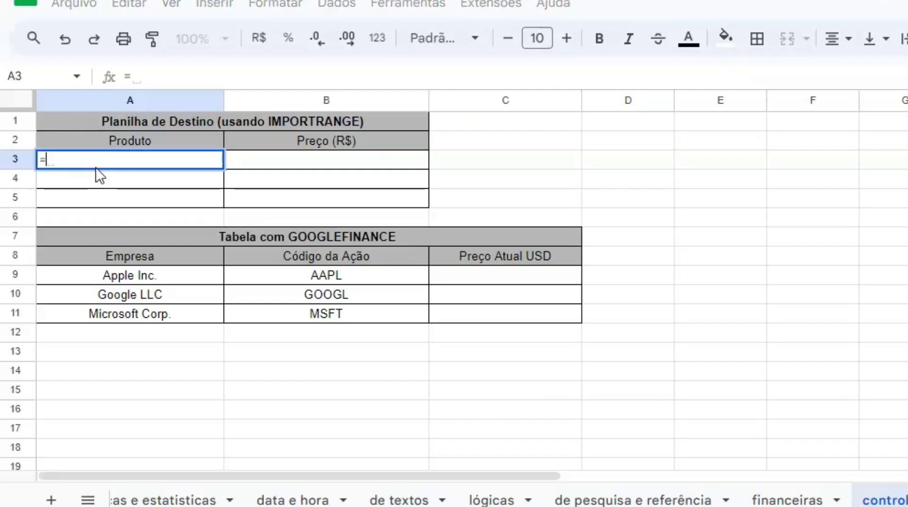
{"action": "type", "text": "IMPORTRANGE"}
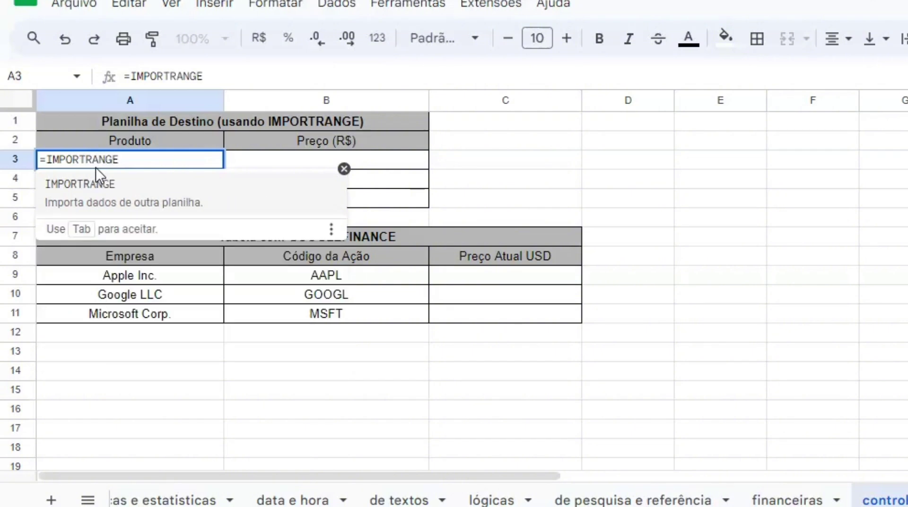
{"action": "type", "text": "("}
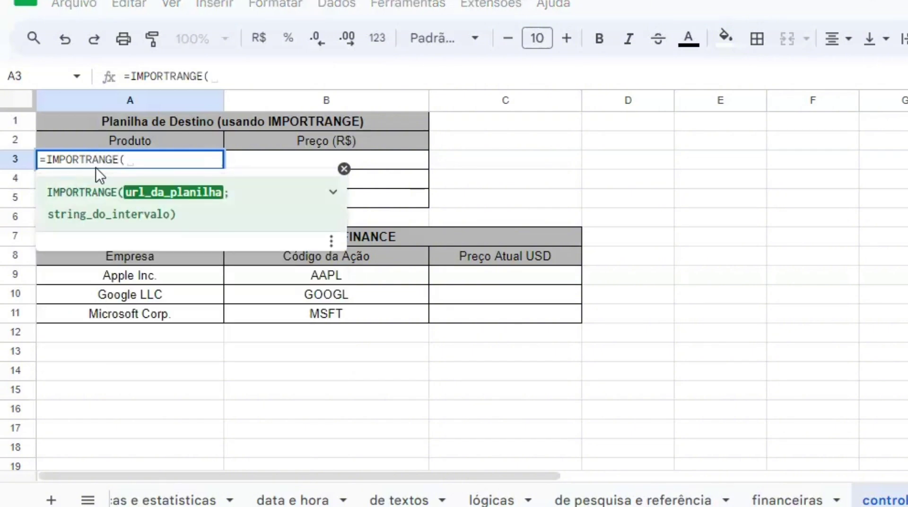
{"action": "type", "text": "\""}
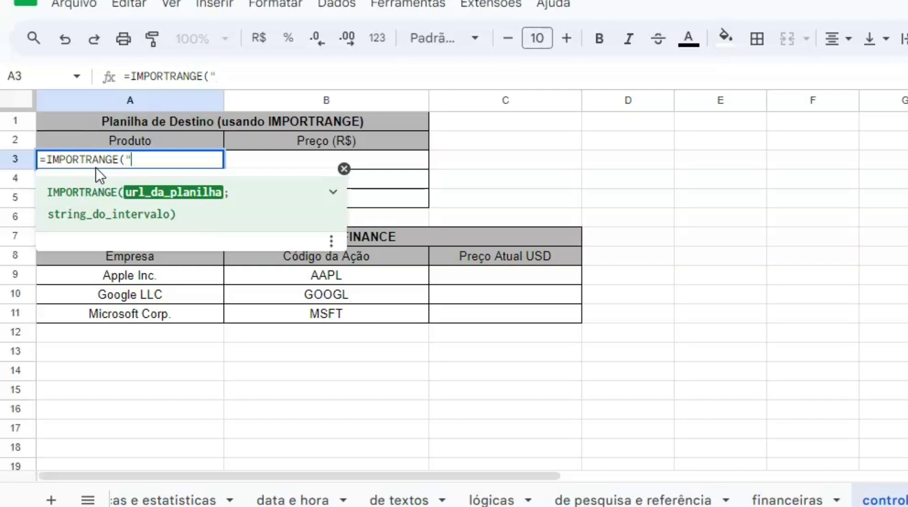
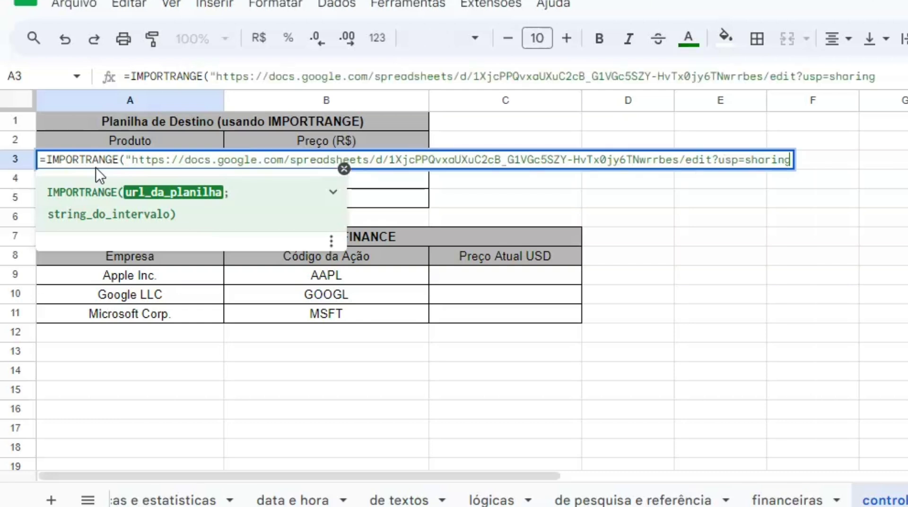
{"action": "type", "text": "\";"}
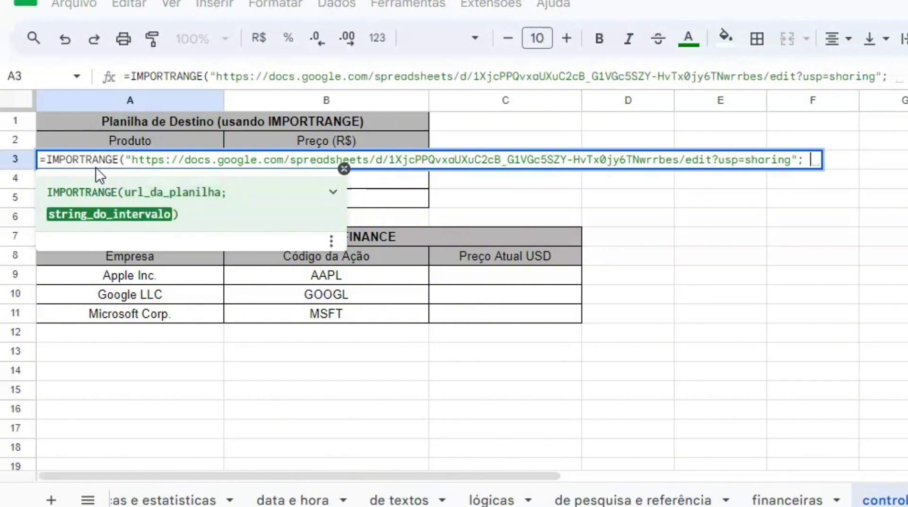
{"action": "type", "text": " \""}
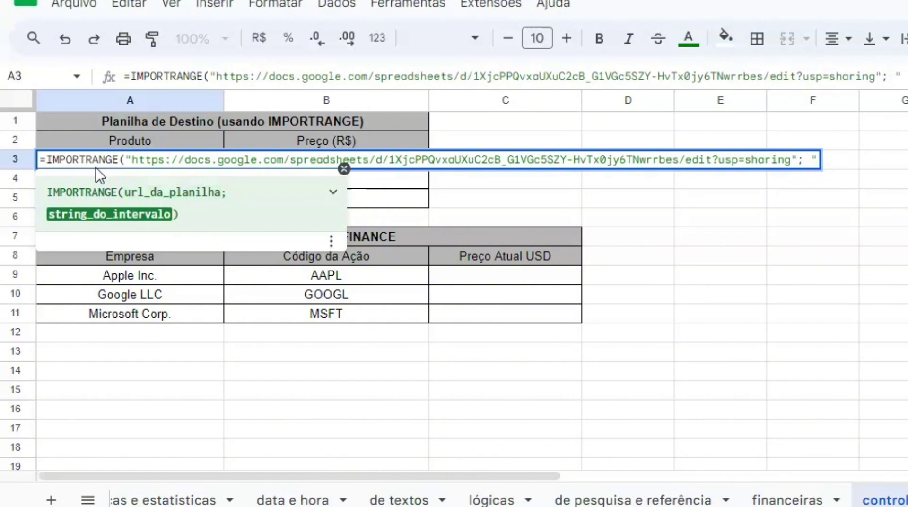
{"action": "type", "text": "A3:"}
{"action": "type", "text": "E"}
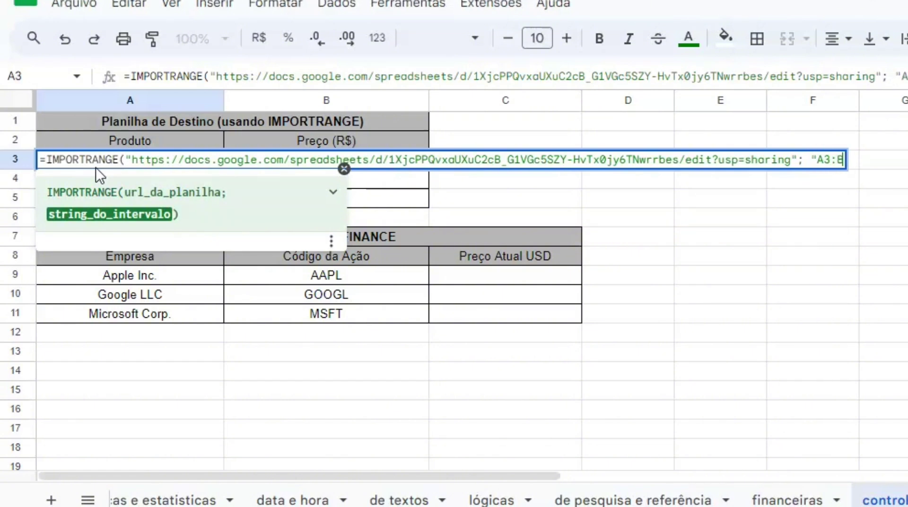
{"action": "type", "text": "5\")"}
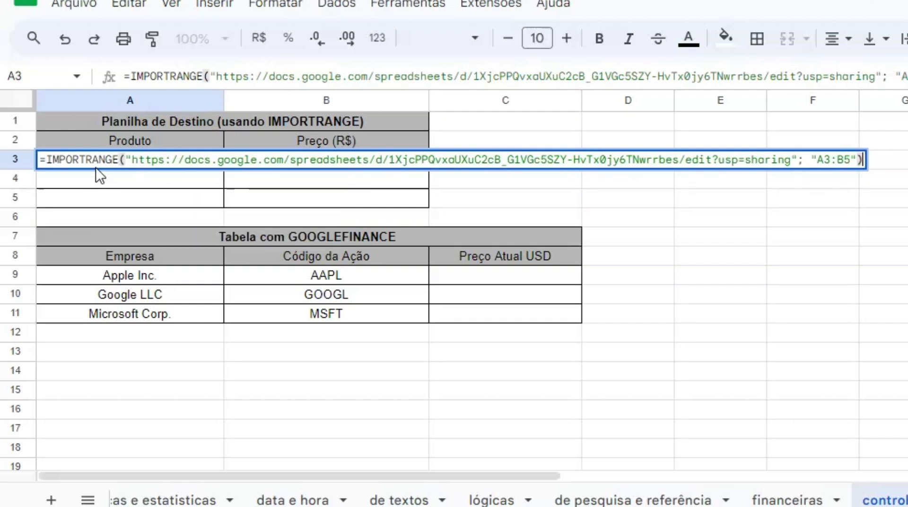
{"action": "key", "text": "Return"}
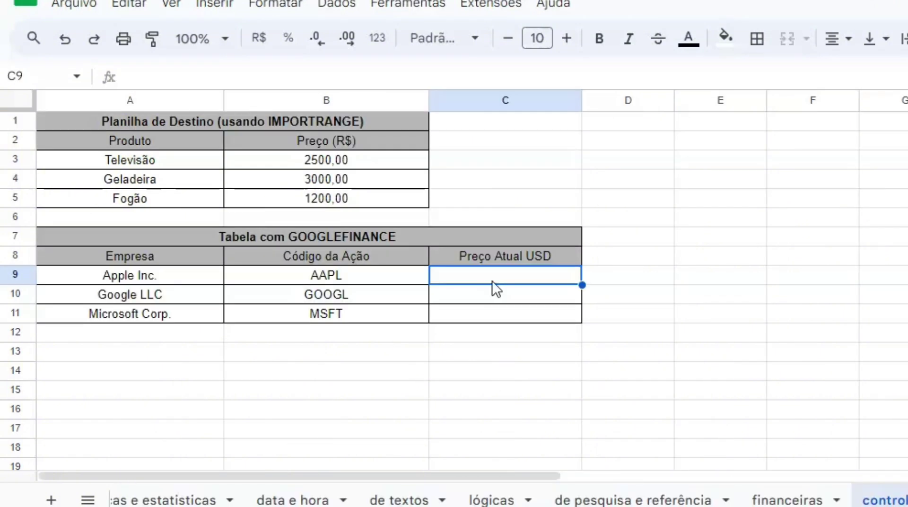
Fill C9:C11 with GOOGLEFINANCE "price" formulas for AAPL, GOOGL and MSFT
{"action": "type", "text": "="}
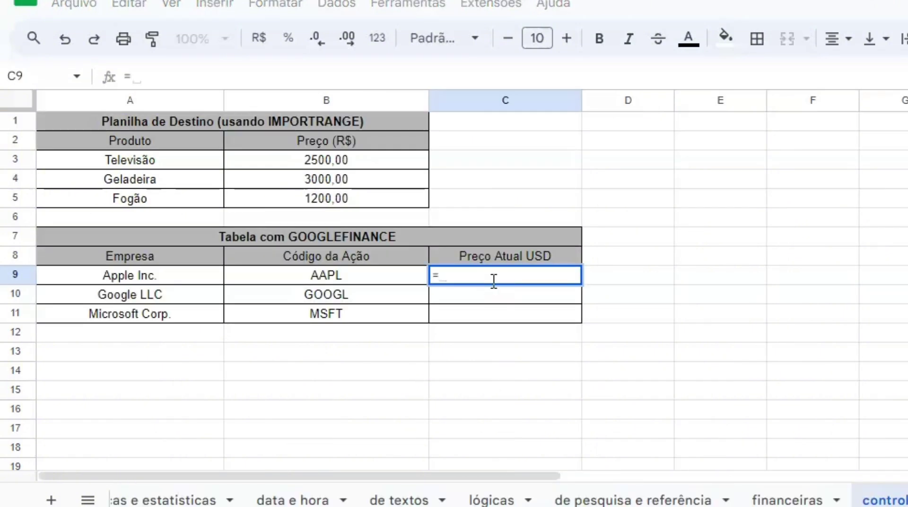
{"action": "type", "text": "GOOGL"}
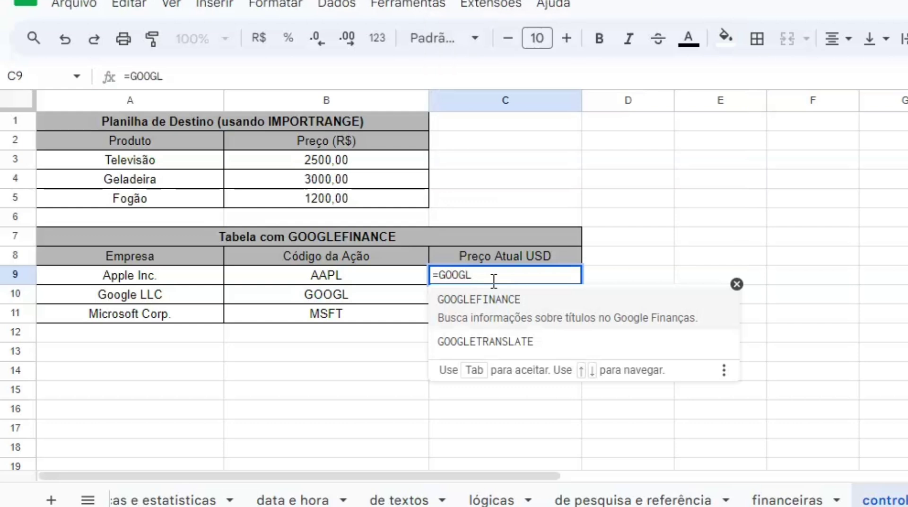
{"action": "type", "text": "E"}
{"action": "left_click", "coordinate": [492, 314]}
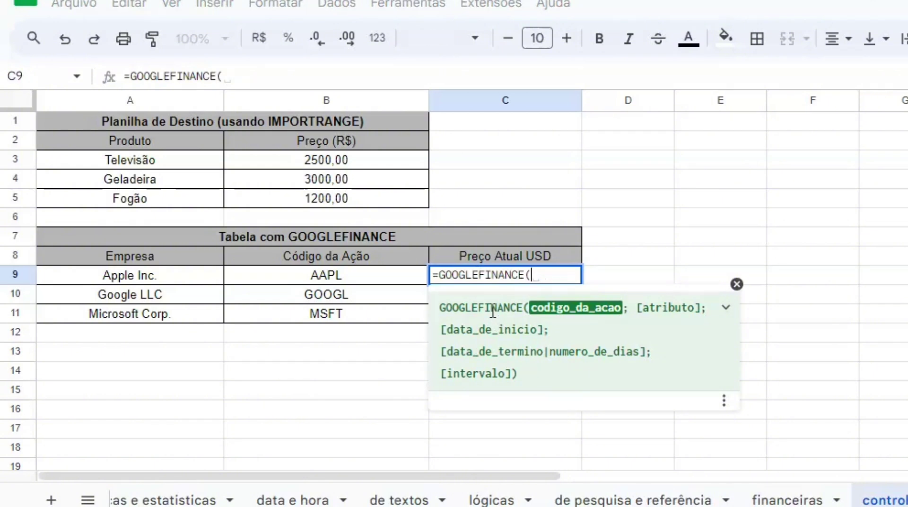
{"action": "type", "text": "\""}
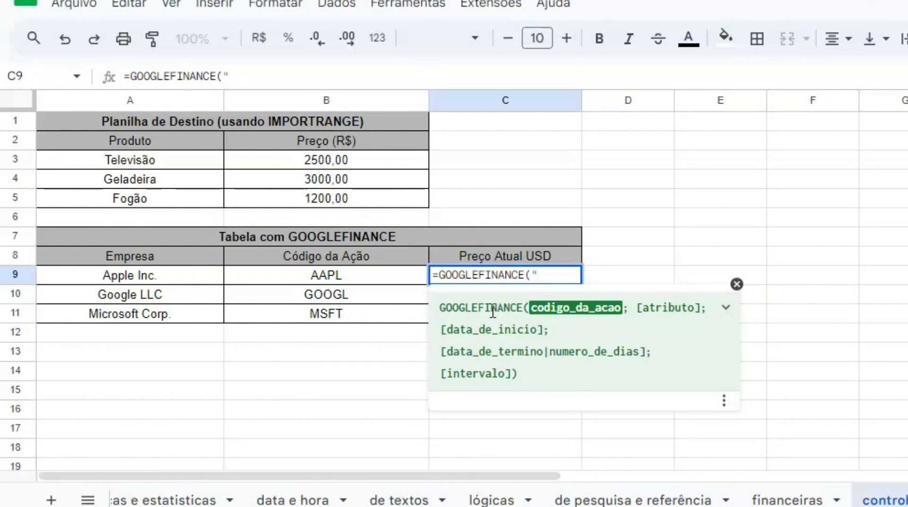
{"action": "type", "text": "AAPL\";"}
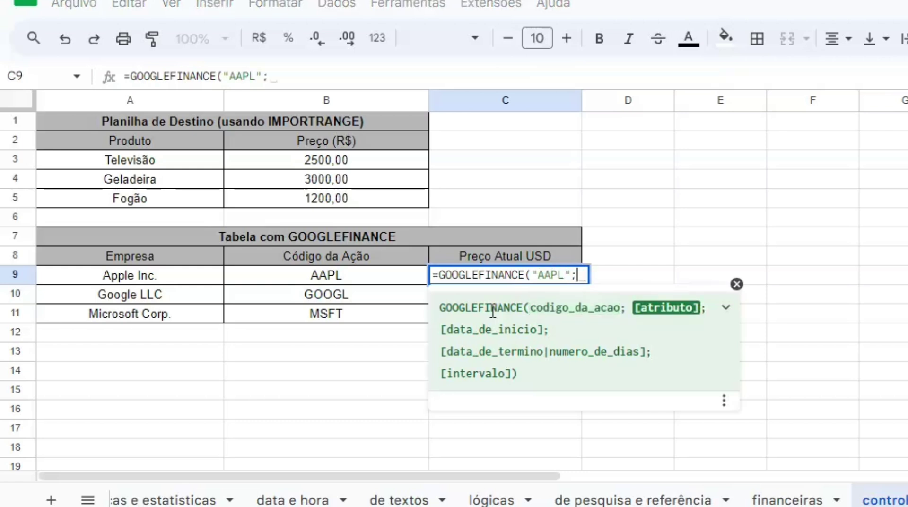
{"action": "type", "text": " \""}
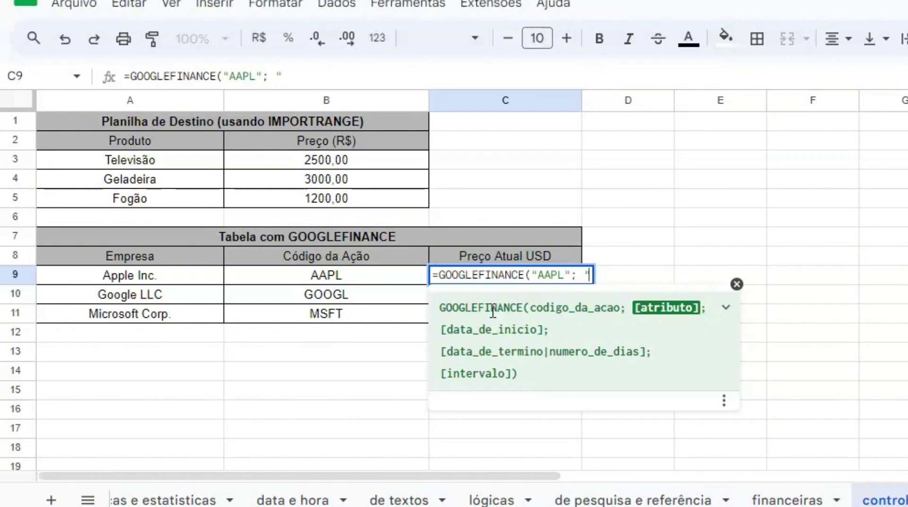
{"action": "type", "text": "price\")"}
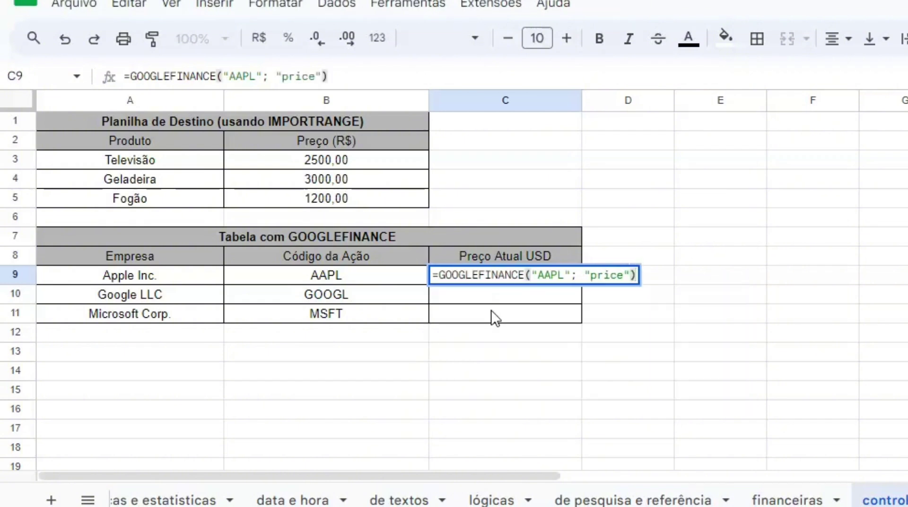
{"action": "key", "text": "Return"}
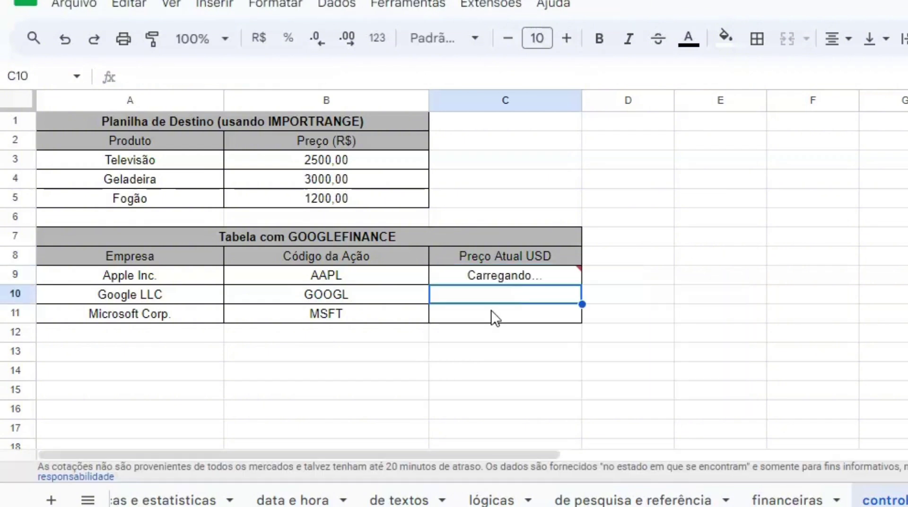
{"action": "type", "text": "=GOOGLEFINANCE(\"GOOGL\"; \"price\""}
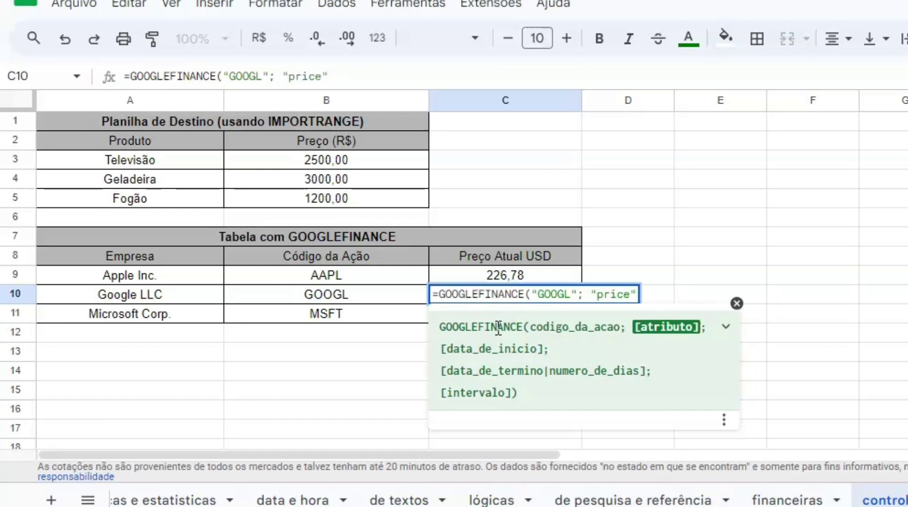
{"action": "key", "text": "Return"}
{"action": "type", "text": "=GOOGLEFINANCE(\"G\"; \"price\")"}
{"action": "key", "text": "Return"}
{"action": "left_click", "coordinate": [668, 262]}
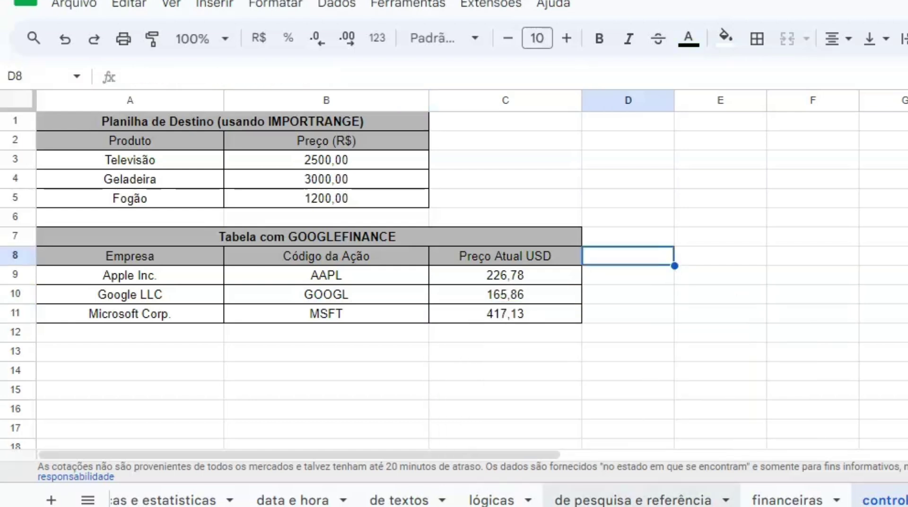